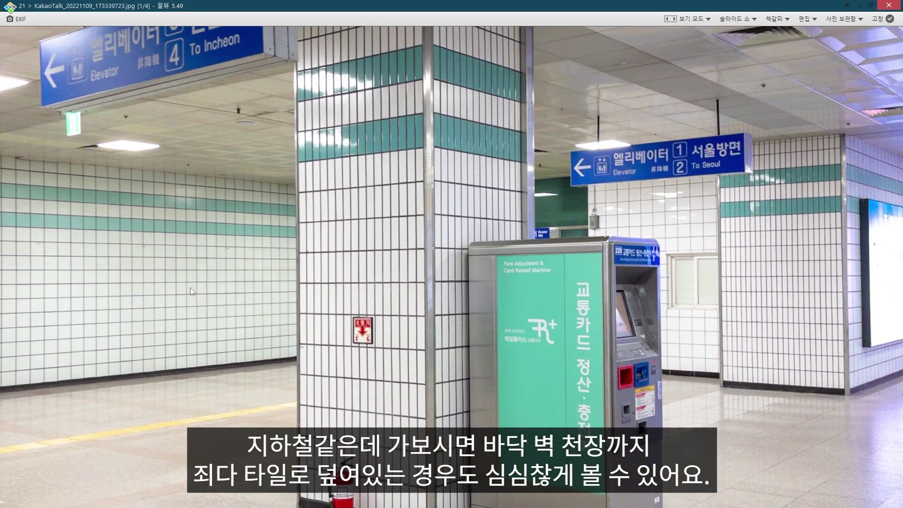
Search the ambientCG asset library for "tiles" and look through the results
click(879, 6)
click(222, 81)
text(샤ㅣ)
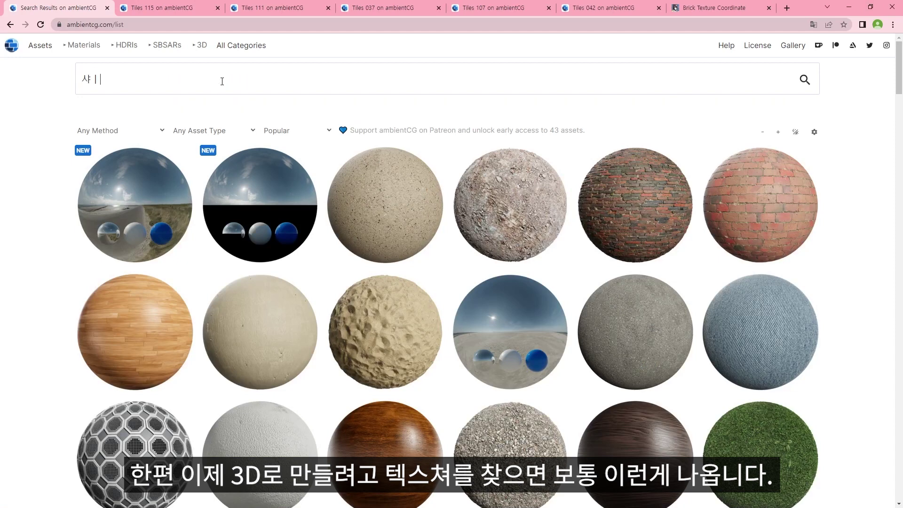
text(tiles)
key(Return)
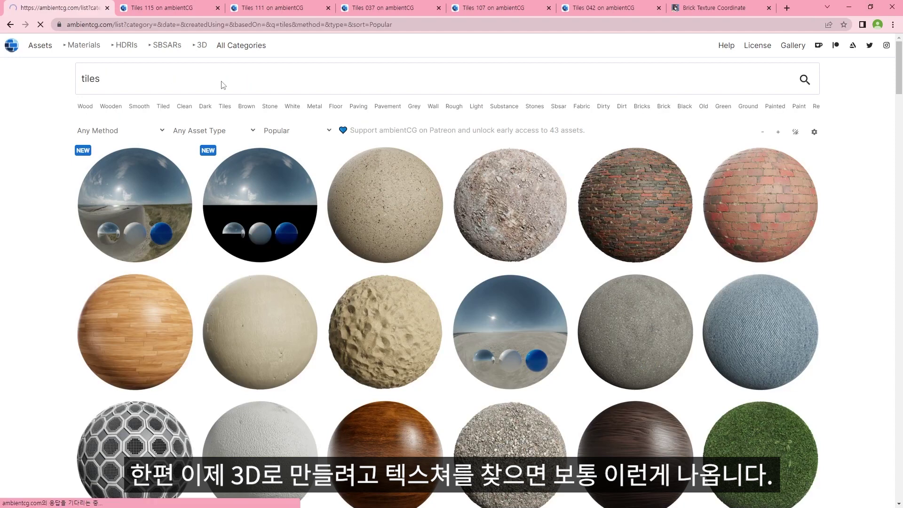
scroll(289, 140, down, 5)
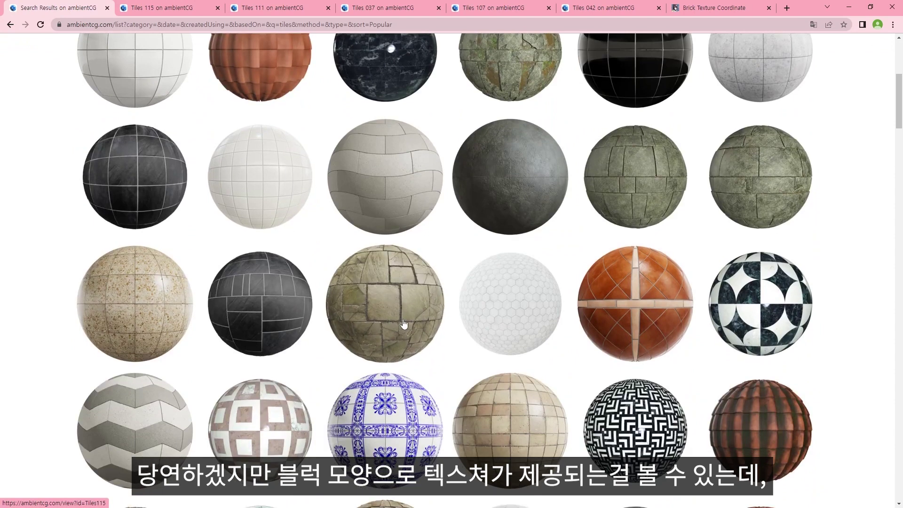
Look through the open ambientCG pages for Tiles 115, Tiles 111, Tiles 037, Tiles 107 and Tiles 042
right_click(246, 310)
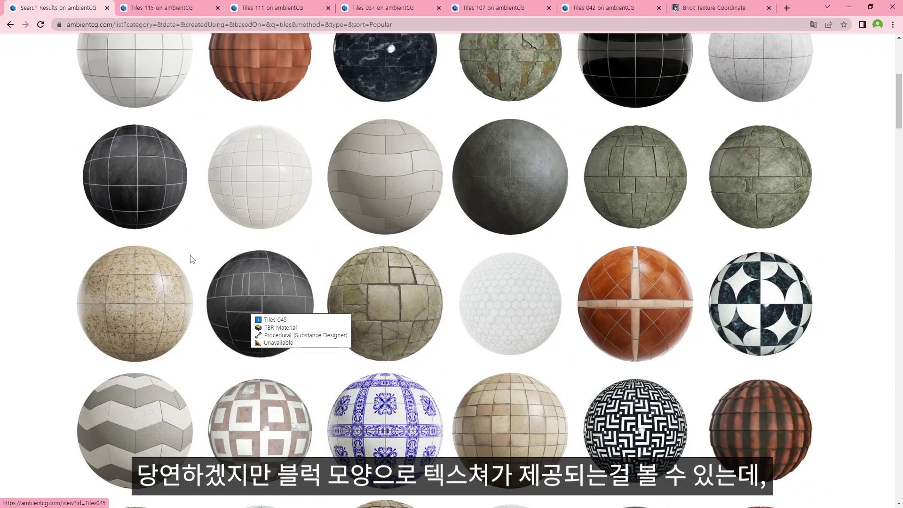
key(Escape)
click(152, 4)
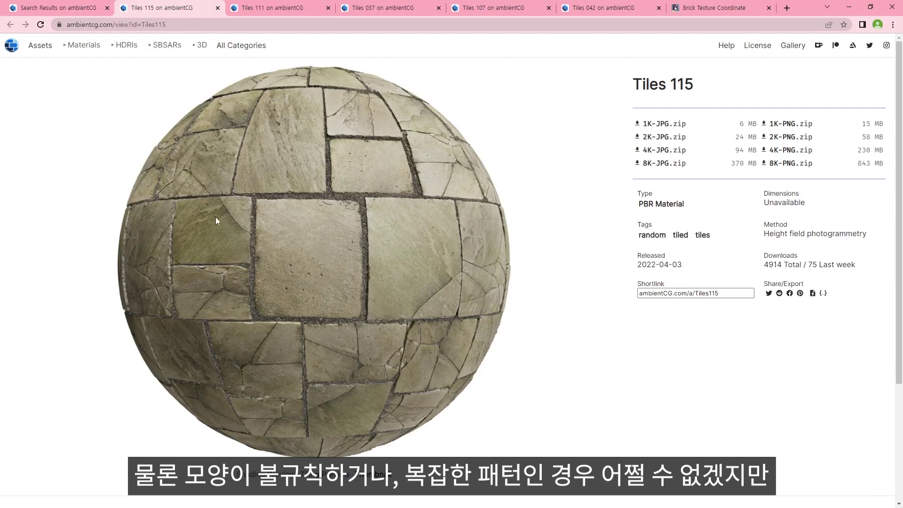
click(263, 4)
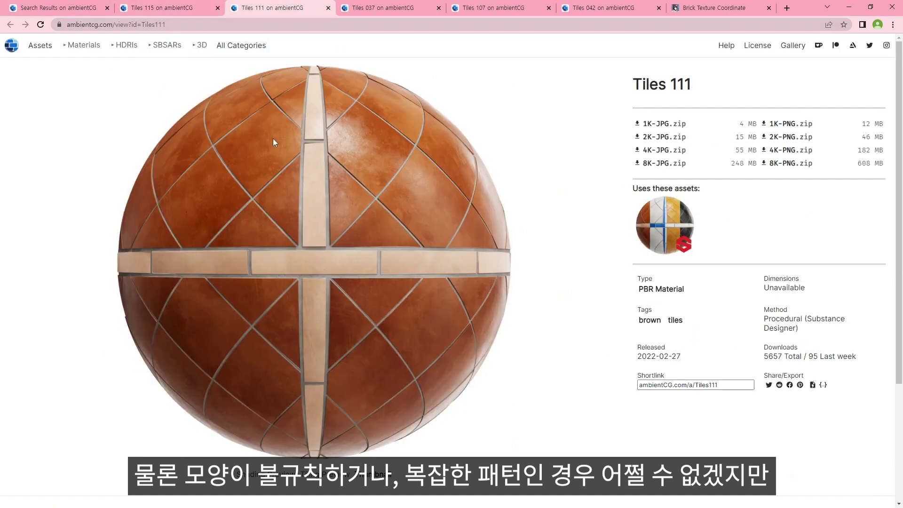
click(365, 5)
click(484, 3)
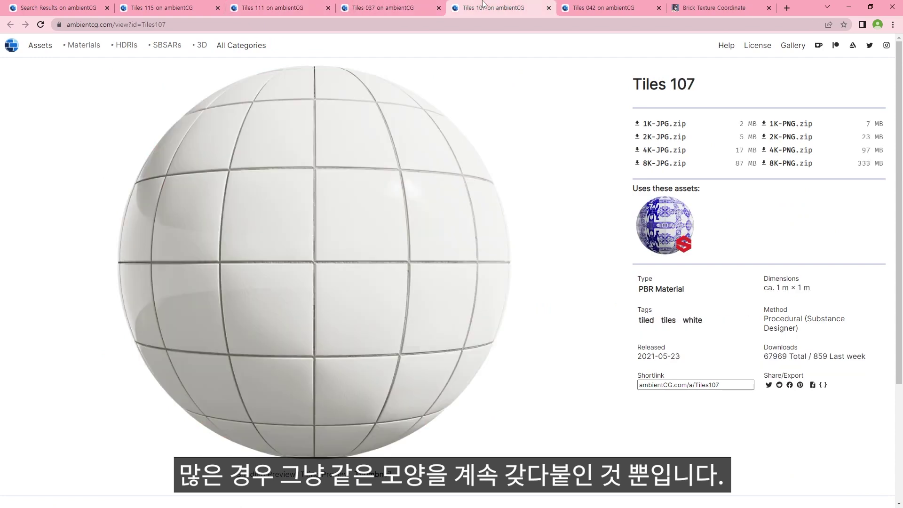
click(599, 9)
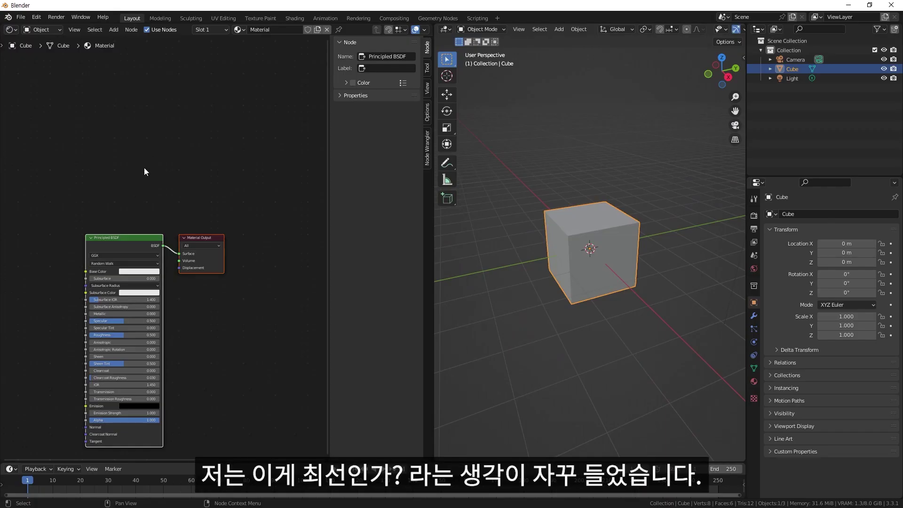
In Blender, add a Brick Texture node beside the Principled BSDF and preview its colour output on the rendered cube
scroll(144, 168, up, 3)
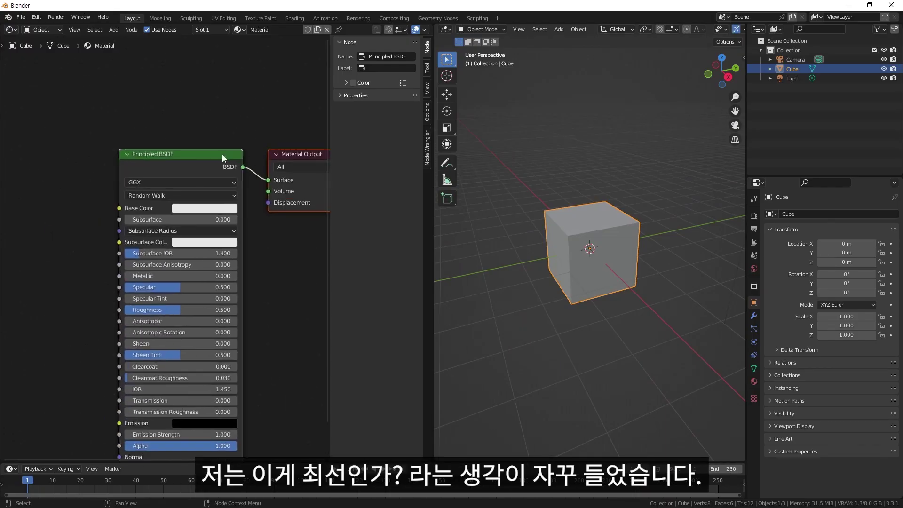
click(730, 29)
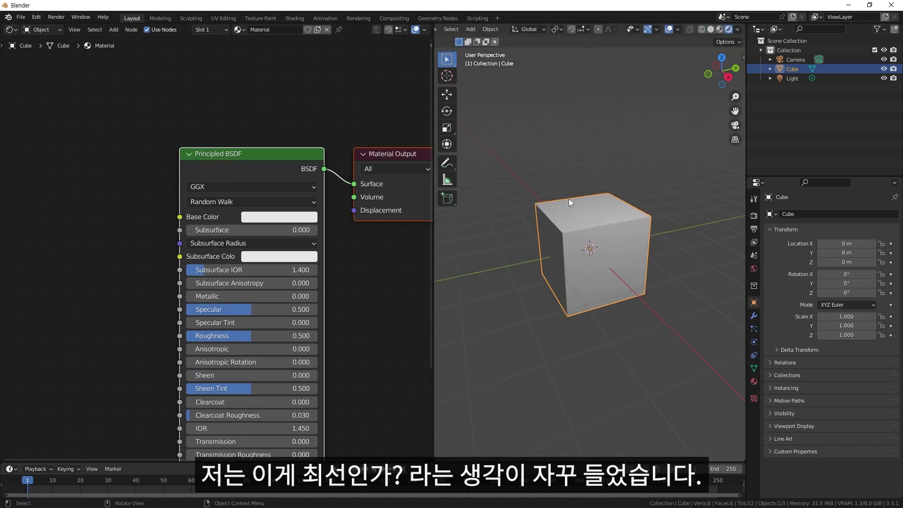
scroll(569, 199, up, 4)
key(shift+a)
text(bt)
key(Return)
click(67, 160)
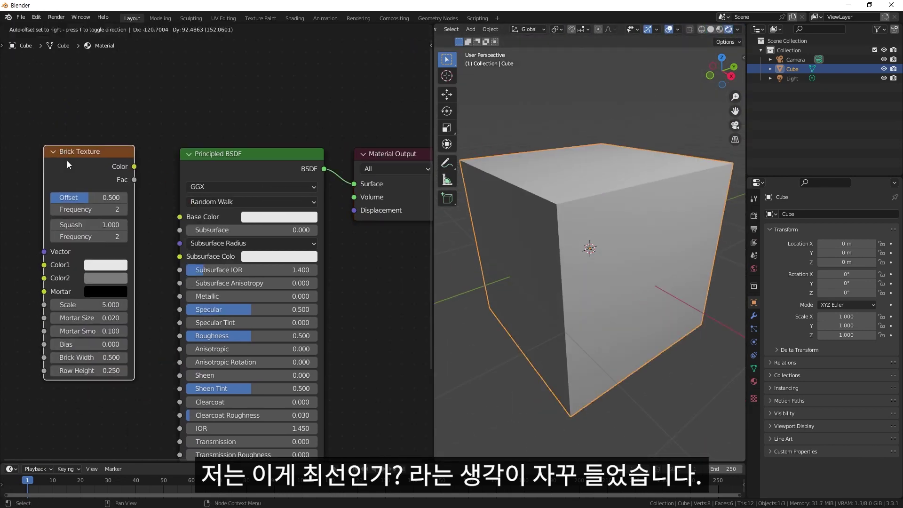
ctrl+shift+click(110, 171)
middle_drag(523, 234, 555, 235)
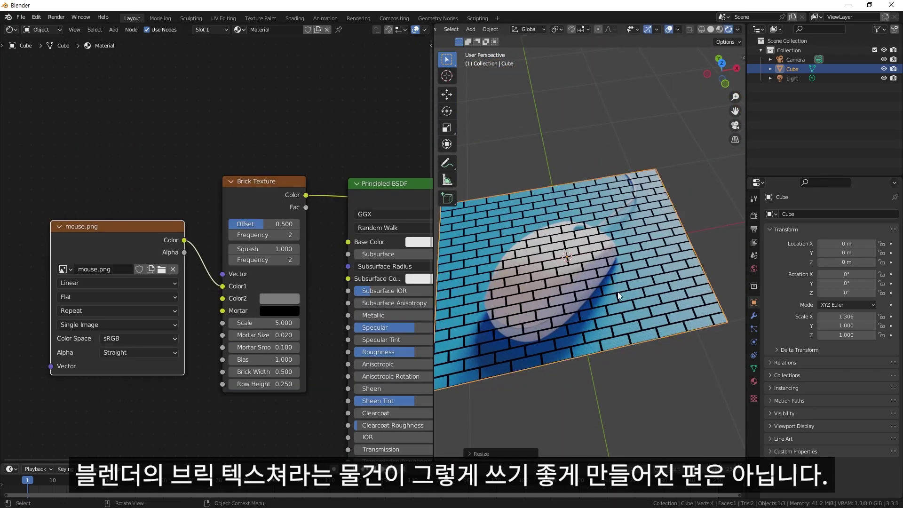
Compare the plane's look by previewing the mouse.png image alone and the Brick Texture's colour output
middle_drag(614, 294, 546, 324)
ctrl+shift+click(169, 236)
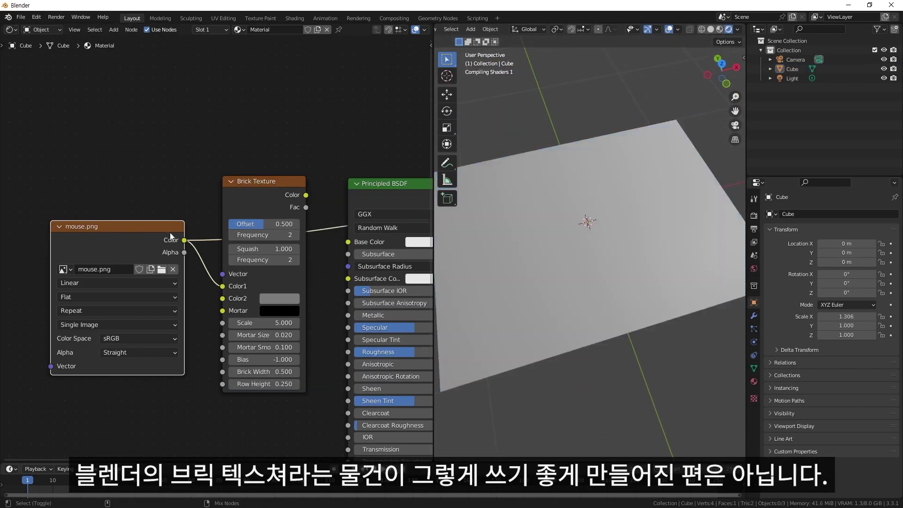
scroll(210, 255, down, 2)
middle_drag(210, 256, 199, 266)
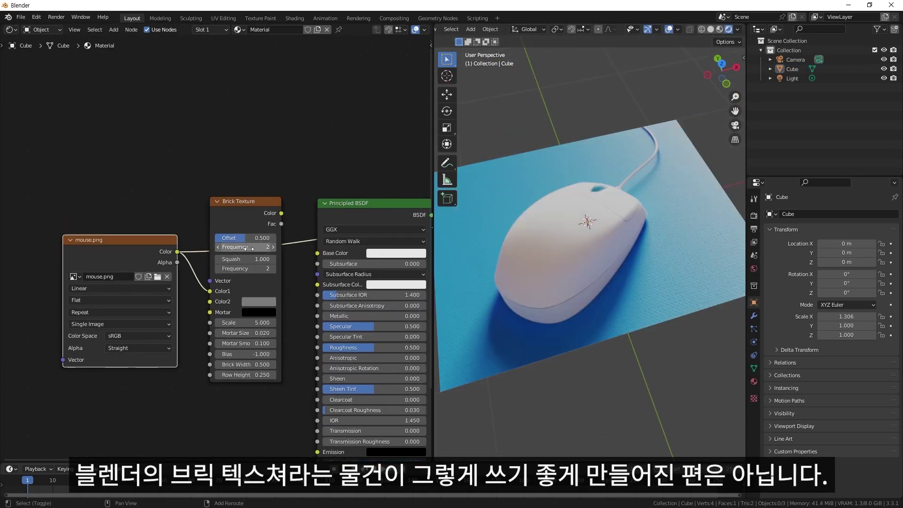
ctrl+shift+click(256, 209)
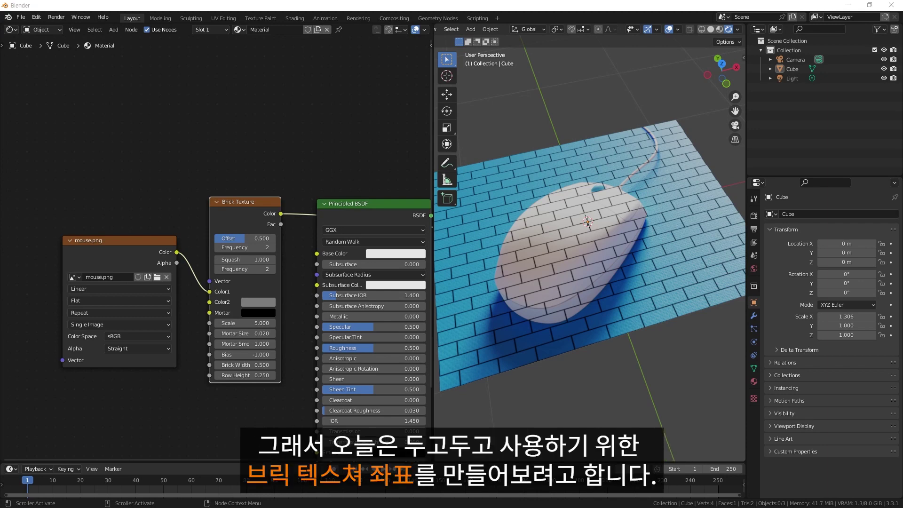
Rename the node group as SuperUltraBrickTextureCoordinate and insert it between the UV coordinates and the APC_0304.jpg image node
text(uperUltraBrickTextureCoordinate)
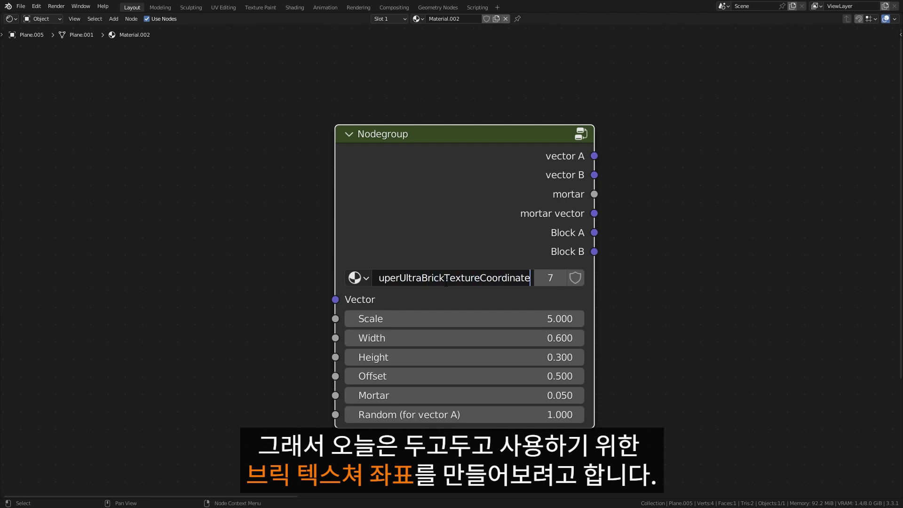
key(Return)
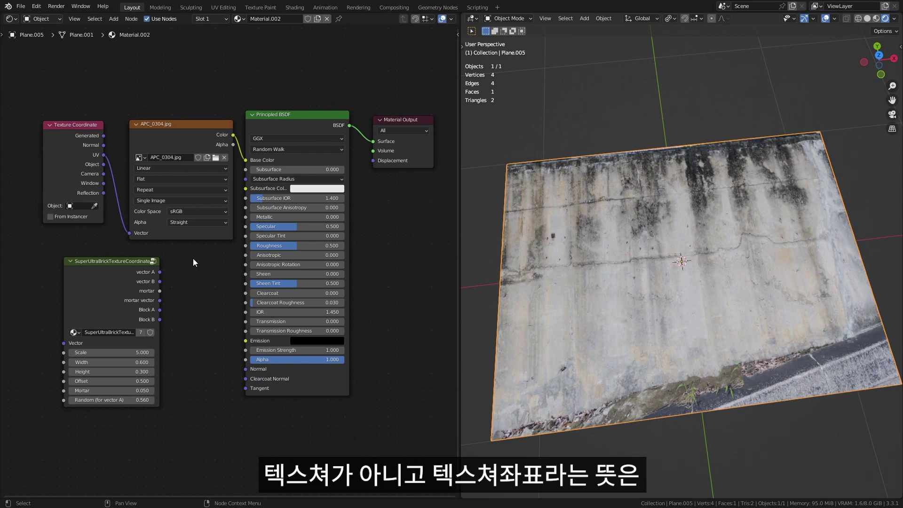
middle_drag(193, 258, 314, 294)
scroll(249, 275, up, 3)
drag(171, 221, 4, 238)
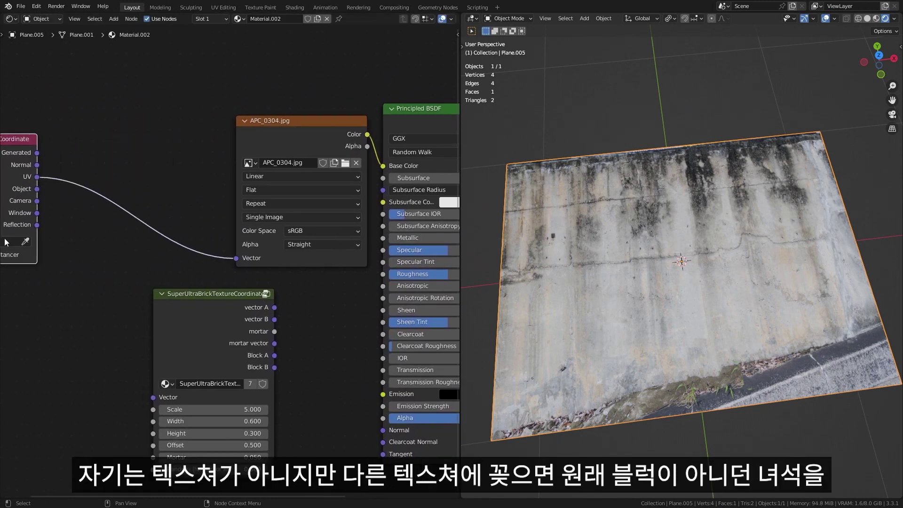
drag(206, 342, 133, 219)
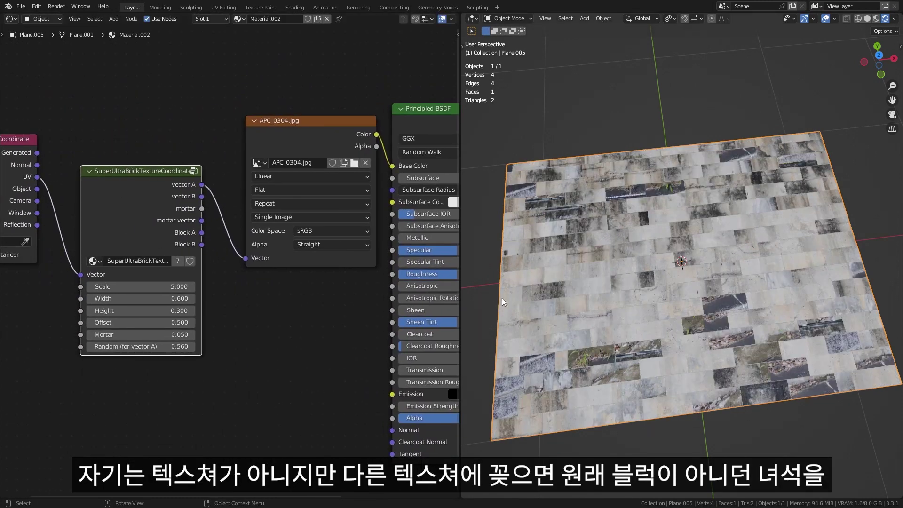
Enter the SuperUltraBrickTextureCoordinate group and examine its node network, including the Scale, Width/Height and Offset frames
middle_drag(502, 297, 591, 294)
drag(170, 352, 145, 347)
middle_drag(252, 301, 321, 338)
scroll(317, 333, up, 3)
click(266, 188)
middle_drag(286, 313, 211, 262)
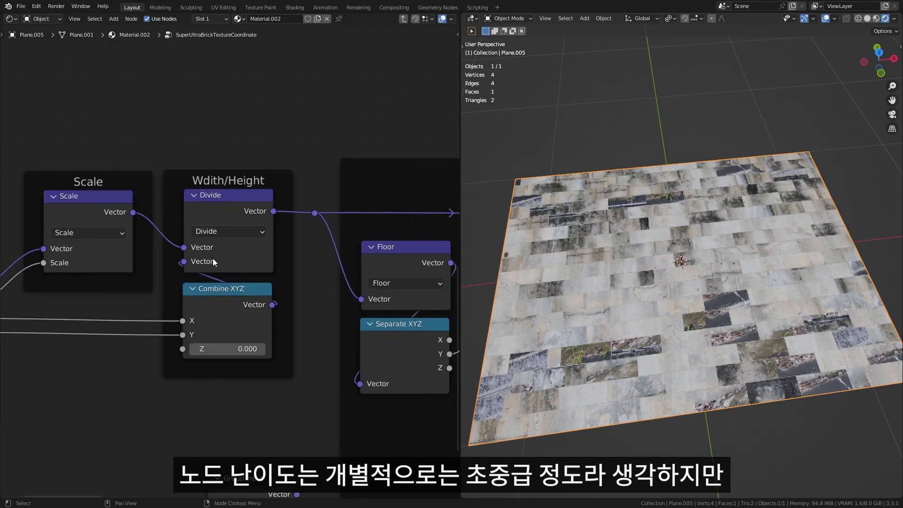
middle_drag(343, 266, 216, 244)
scroll(224, 250, down, 3)
middle_drag(299, 264, 216, 264)
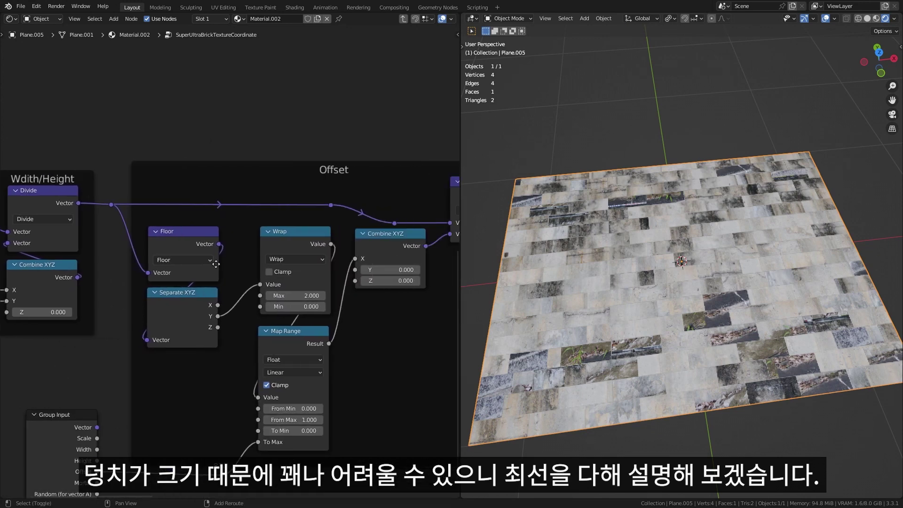
scroll(220, 264, down, 6)
scroll(356, 272, down, 8)
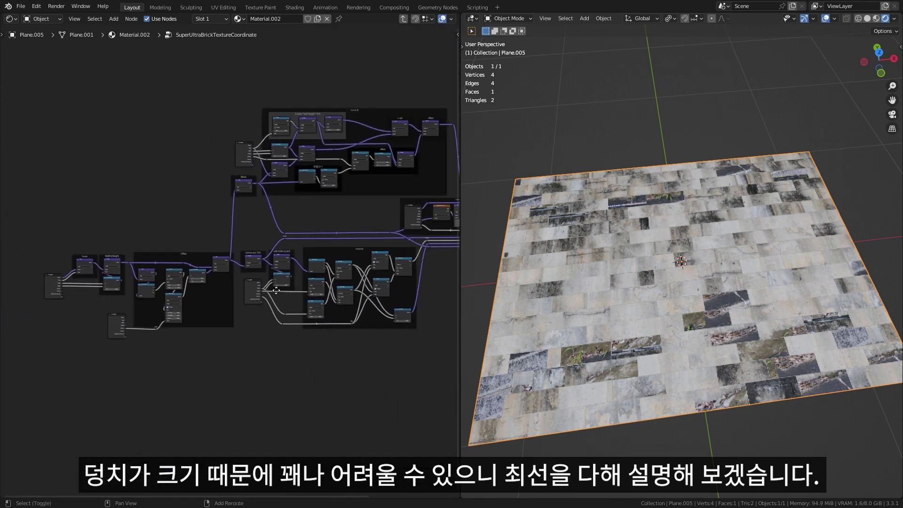
scroll(301, 297, down, 1)
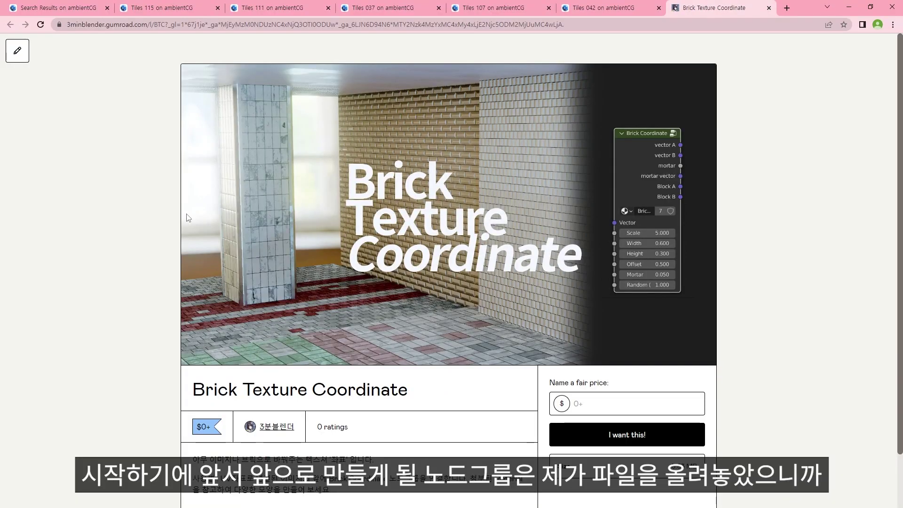
On the Brick Texture Coordinate page on Gumroad, name a price of 0 and request the product
scroll(191, 219, down, 1)
scroll(190, 216, up, 1)
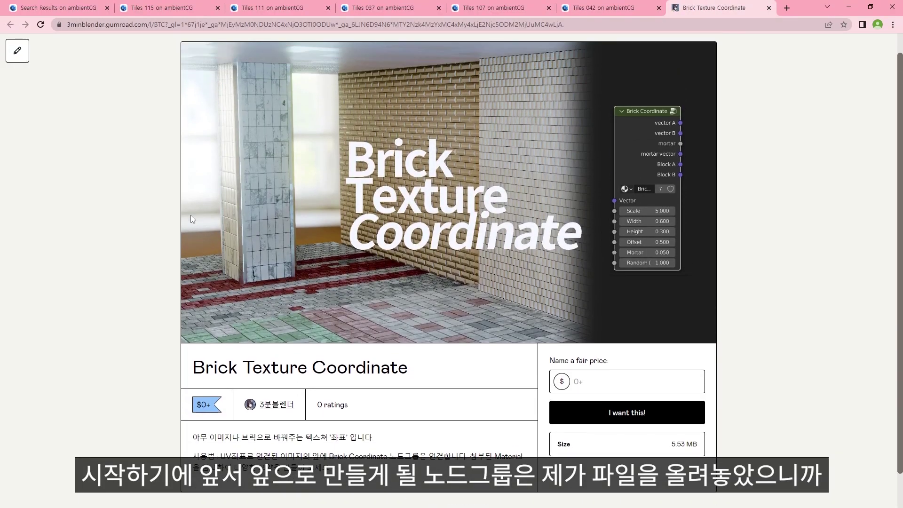
text(0)
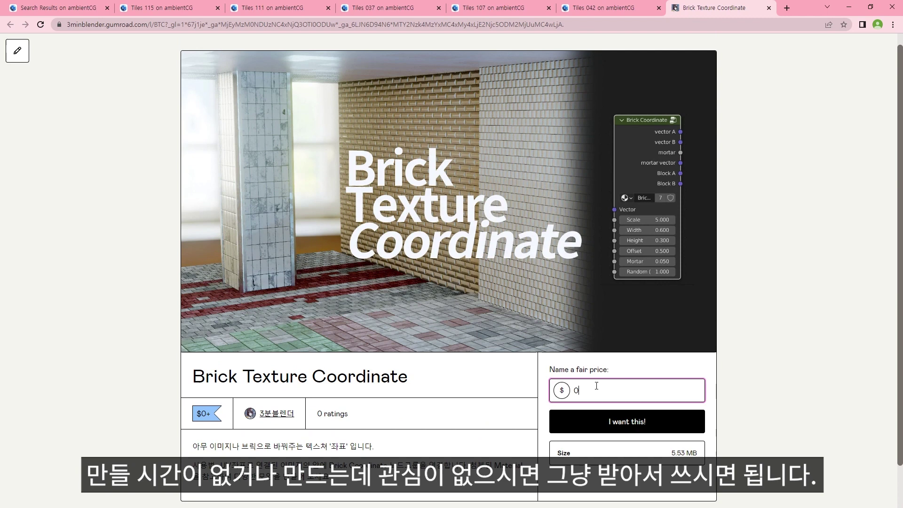
click(610, 428)
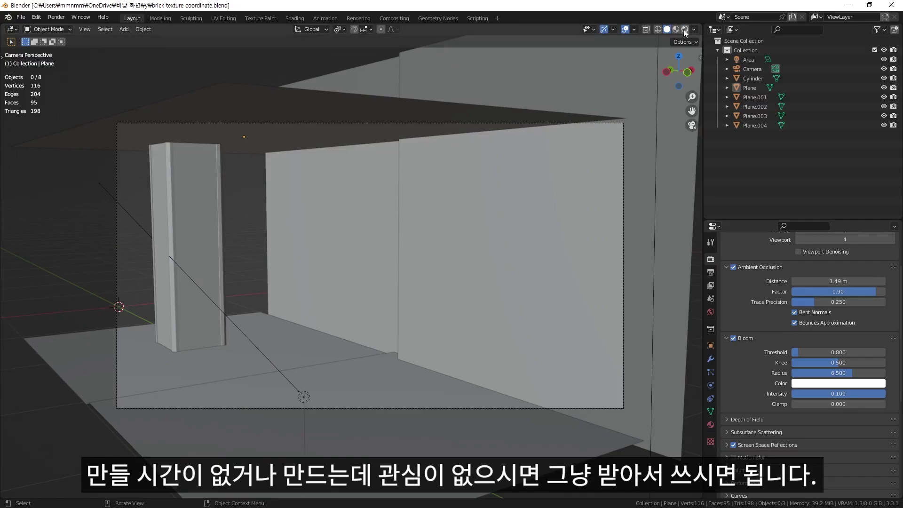
Show the brick texture coordinate.blend scene in rendered shading and inspect its tiled surfaces up close
click(684, 29)
middle_drag(268, 239, 353, 266)
scroll(359, 254, up, 4)
shift+middle_drag(365, 359, 114, 142)
middle_drag(164, 203, 263, 254)
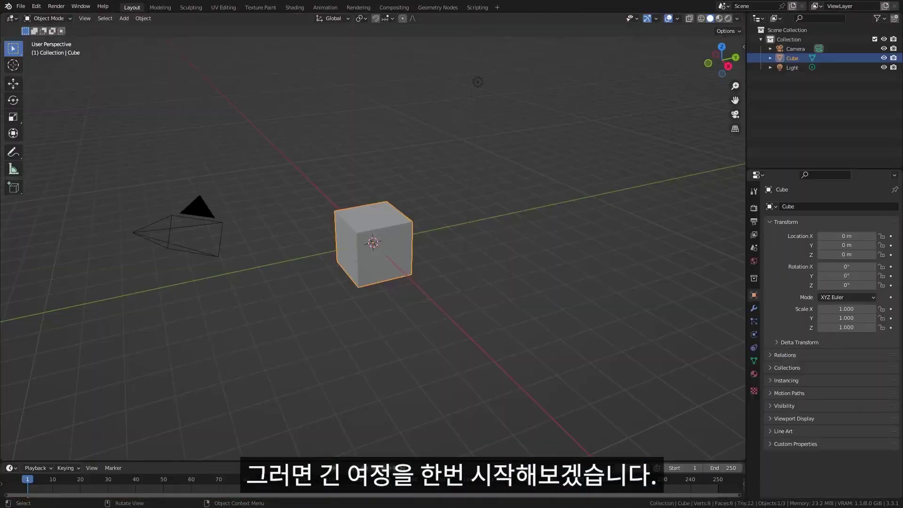
Turn on the Screencast Keys display in the new scene's viewport
key(n)
click(741, 177)
click(662, 44)
key(n)
key(n)
key(n)
middle_drag(454, 221, 475, 229)
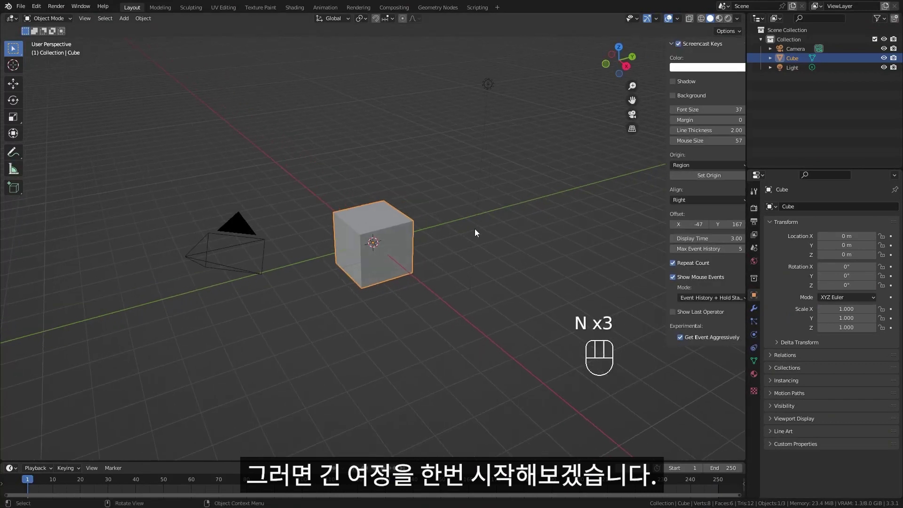
Delete the default cube and add a plane at the scene's origin
scroll(390, 236, up, 2)
key(x)
click(389, 236)
key(shift+a)
click(433, 237)
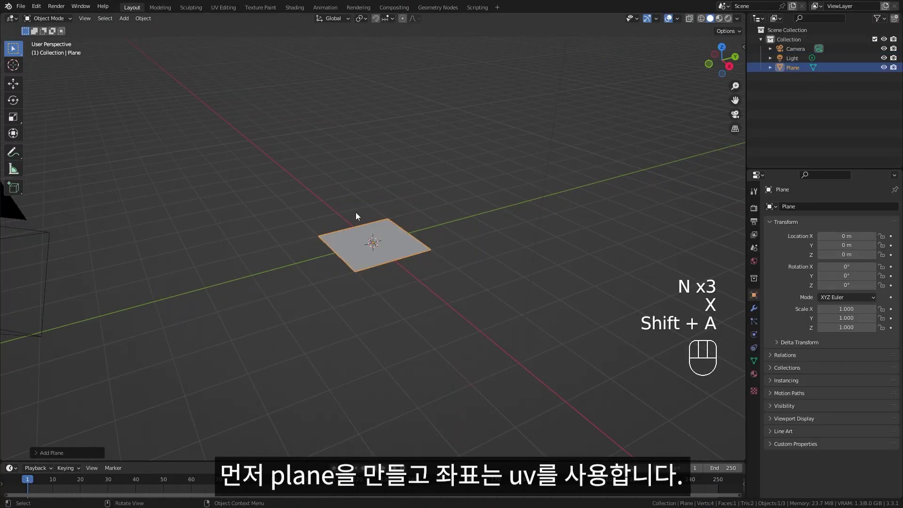
middle_drag(356, 216, 380, 213)
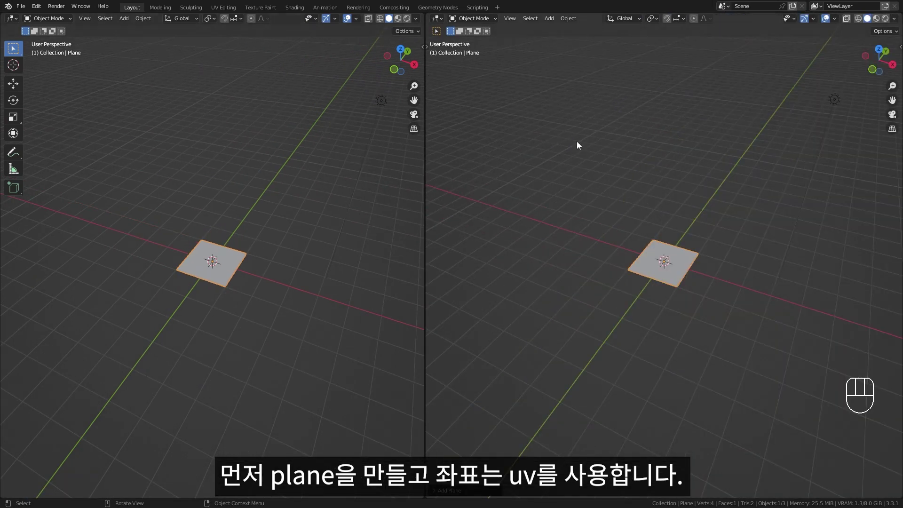
View the plane from the top, add a Texture Coordinate node to its material and preview the UV output
key(KP_7)
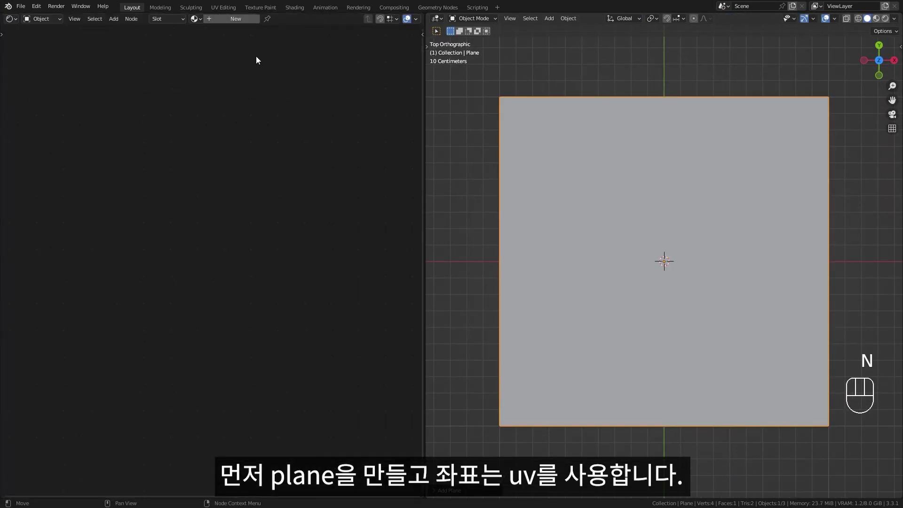
key(shift+a)
text(tc)
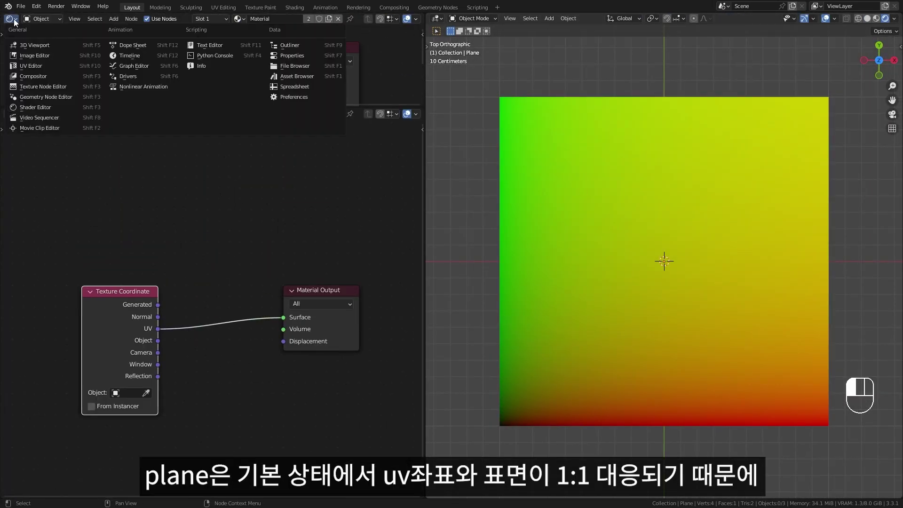
Pin the material's node tree in both stacked shader editors and fit the nodes into the upper one
click(350, 114)
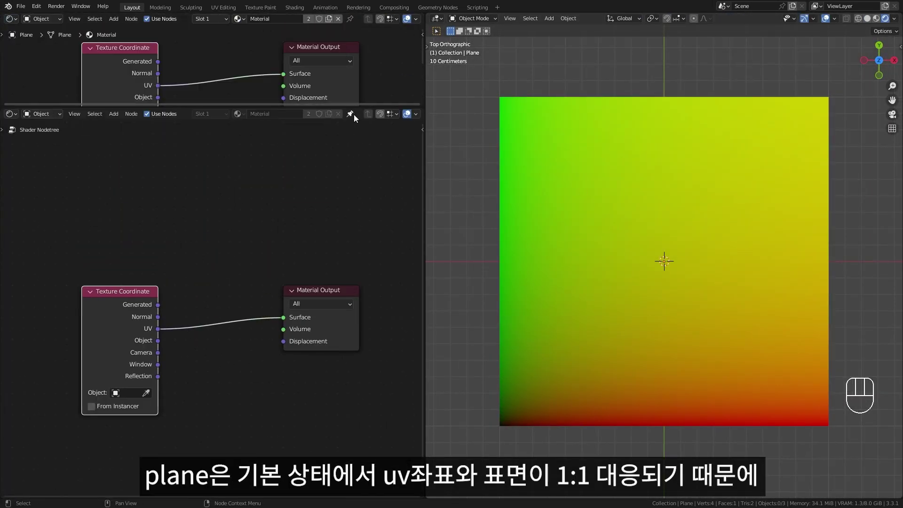
click(350, 19)
scroll(233, 75, down, 10)
shift+middle_drag(233, 78, 232, 61)
Enlarge the shader editors relative to the 3D viewport, keeping the whole plane in view, and hide the viewport gizmos
drag(425, 165, 558, 174)
scroll(739, 227, down, 2)
shift+middle_drag(740, 226, 745, 150)
click(859, 19)
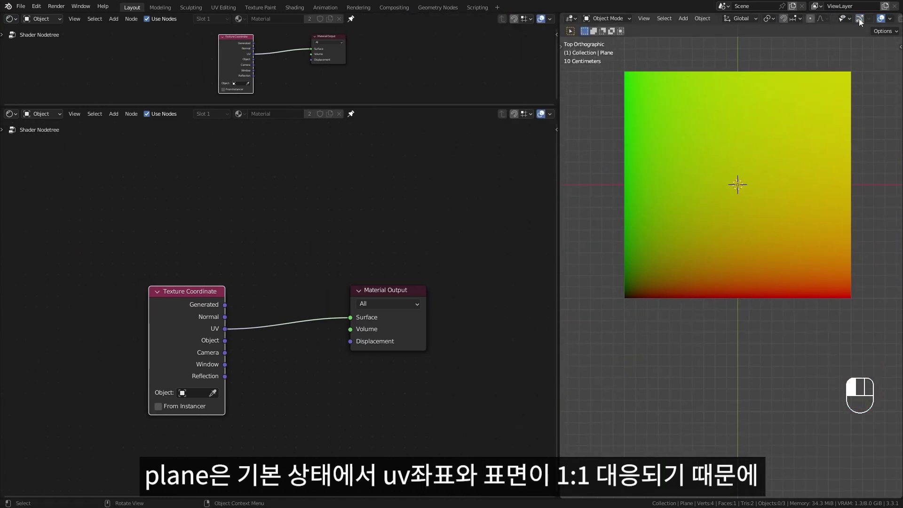
drag(559, 115, 618, 115)
shift+middle_drag(677, 122, 672, 138)
drag(416, 104, 400, 121)
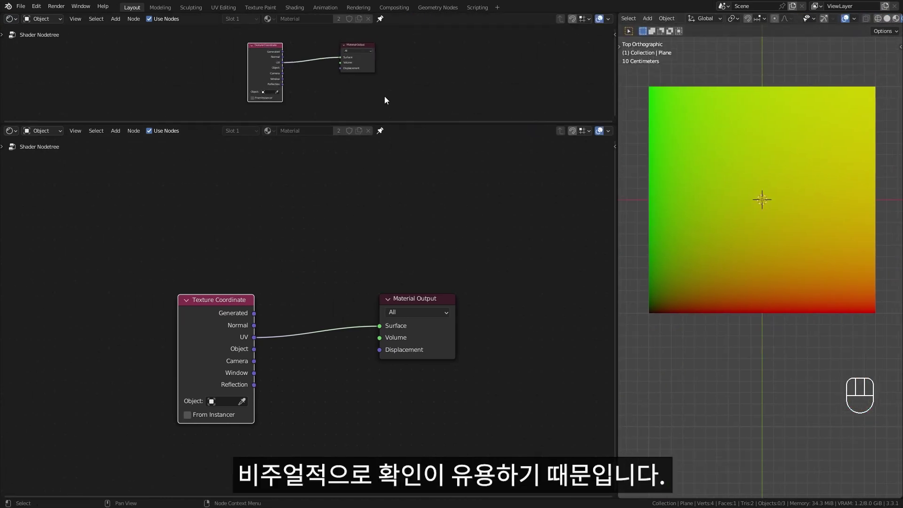
Move the Texture Coordinate node farther from the Material Output to leave room for more nodes between them
scroll(340, 240, up, 3)
click(314, 243)
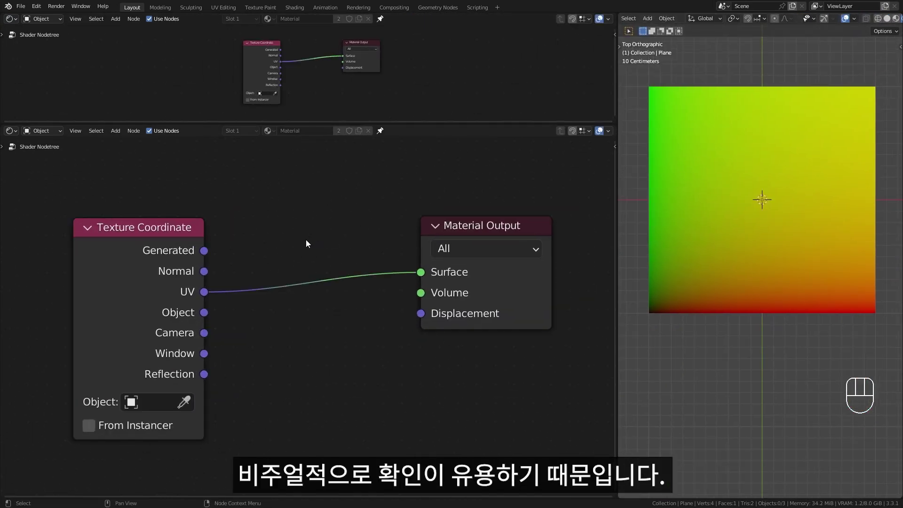
scroll(270, 229, down, 2)
scroll(270, 229, up, 1)
click(255, 252)
key(g)
click(143, 239)
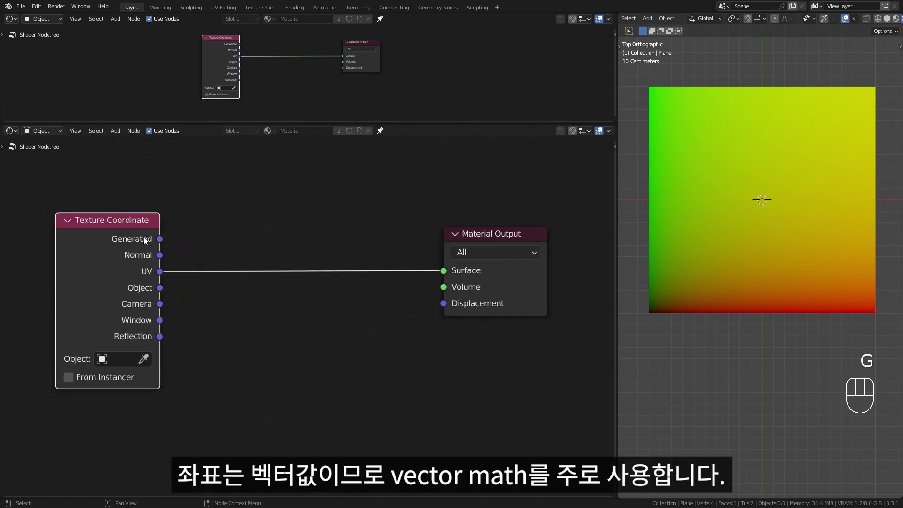
Insert a Vector Math node set to Scale between the UV output and the Material Output, with a scale of 9.1
key(shift+a)
click(286, 222)
text(vec)
key(Return)
click(228, 232)
click(260, 268)
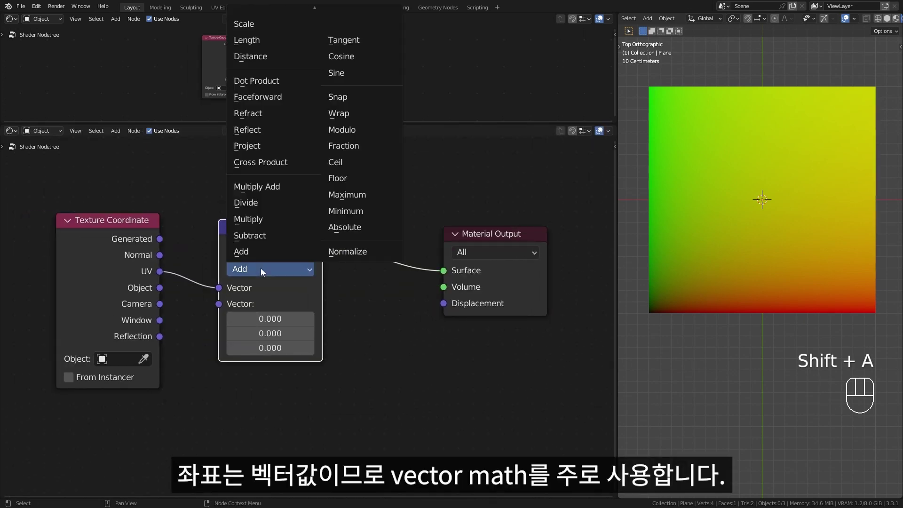
click(265, 25)
drag(290, 255, 270, 250)
drag(258, 299, 302, 298)
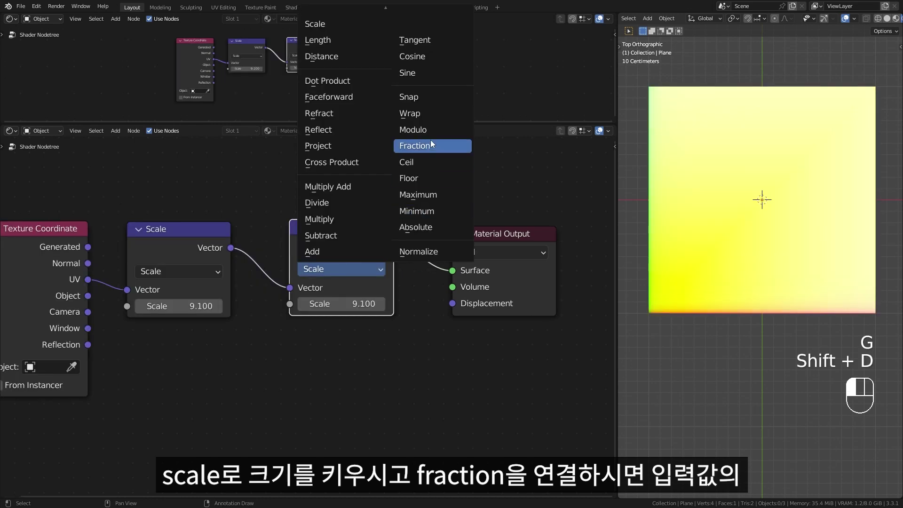
Switch the duplicated Vector Math node to Fraction and reduce the first node's scale to 6.06
click(434, 145)
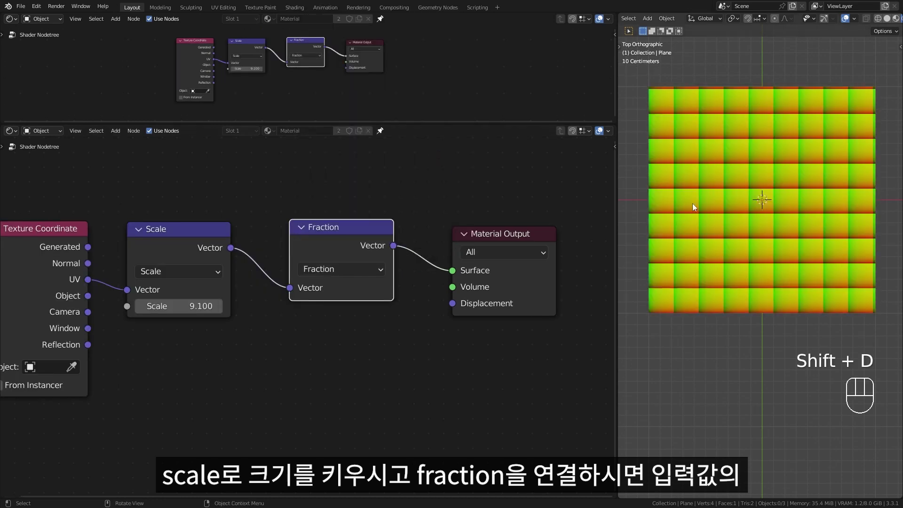
scroll(671, 205, down, 1)
shift+drag(178, 305, 130, 305)
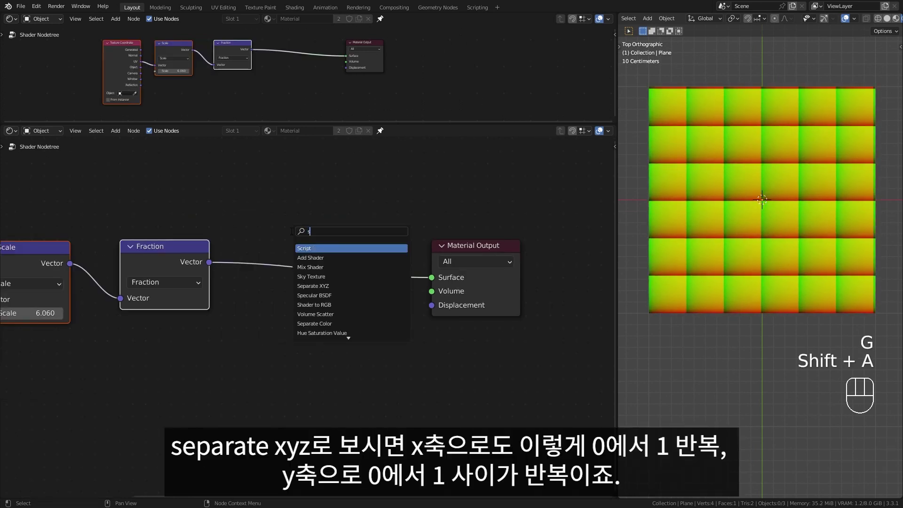
Insert a Separate XYZ node after Fraction and preview its X and Y outputs on the plane
click(313, 285)
click(260, 267)
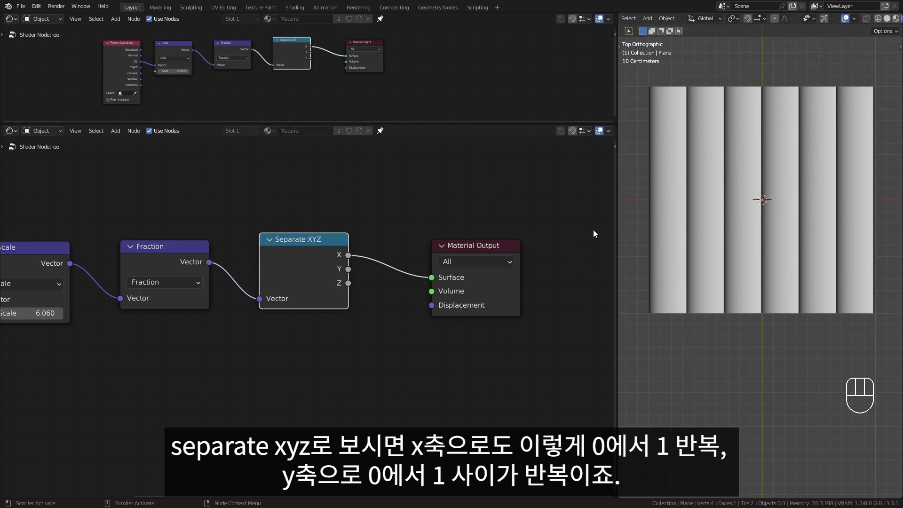
ctrl+shift+click(289, 245)
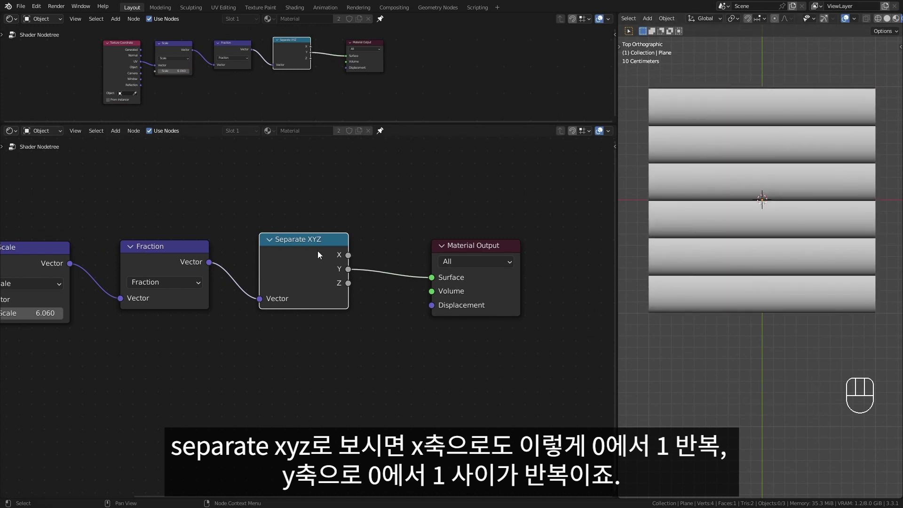
Hide the 3D cursor in the viewport overlays
click(854, 19)
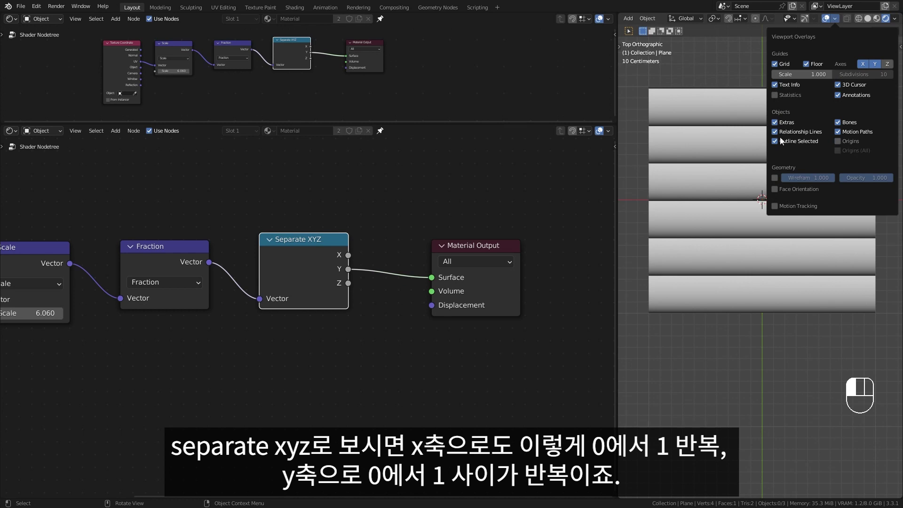
click(839, 85)
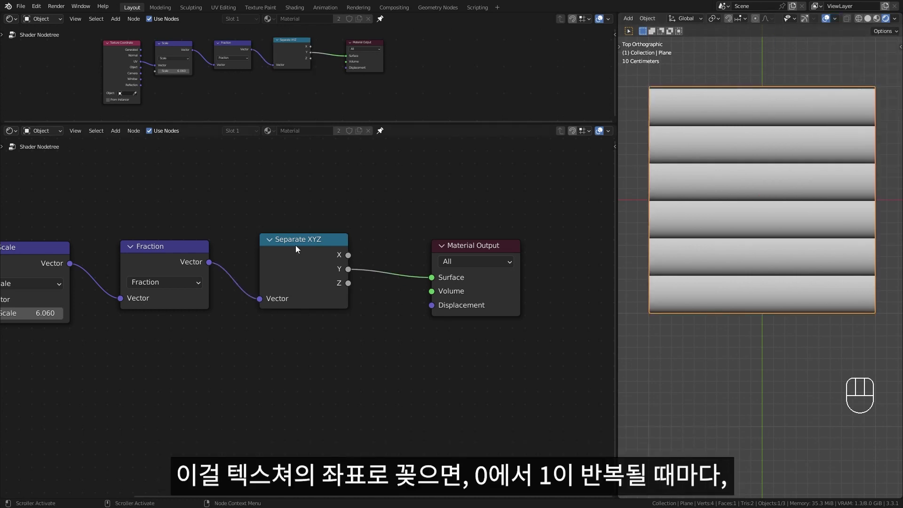
Replace the Separate XYZ node with an Image Texture node that uses thm.png
key(x)
key(shift+a)
click(324, 226)
key(Return)
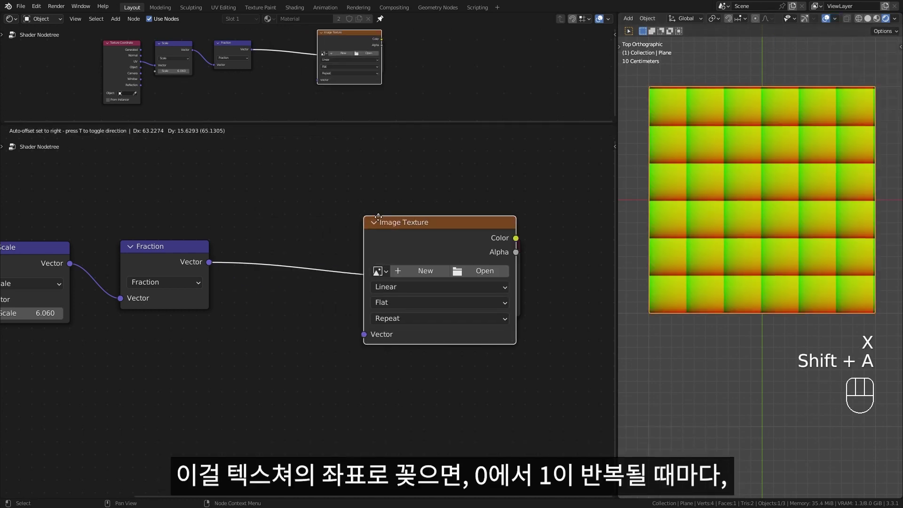
click(311, 236)
click(395, 283)
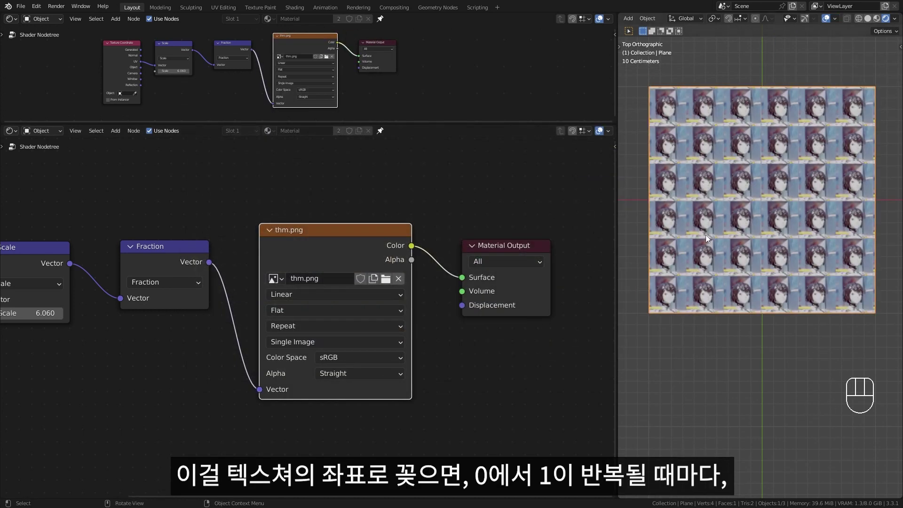
Lower the Scale node's scale to 4.24 to make the image tiles larger
shift+middle_drag(177, 307, 273, 278)
scroll(284, 281, down, 2)
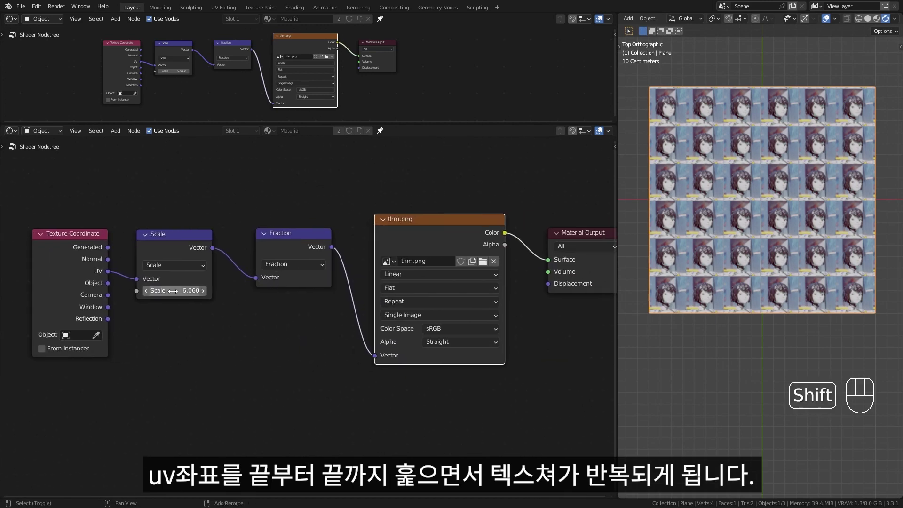
shift+drag(179, 290, 113, 290)
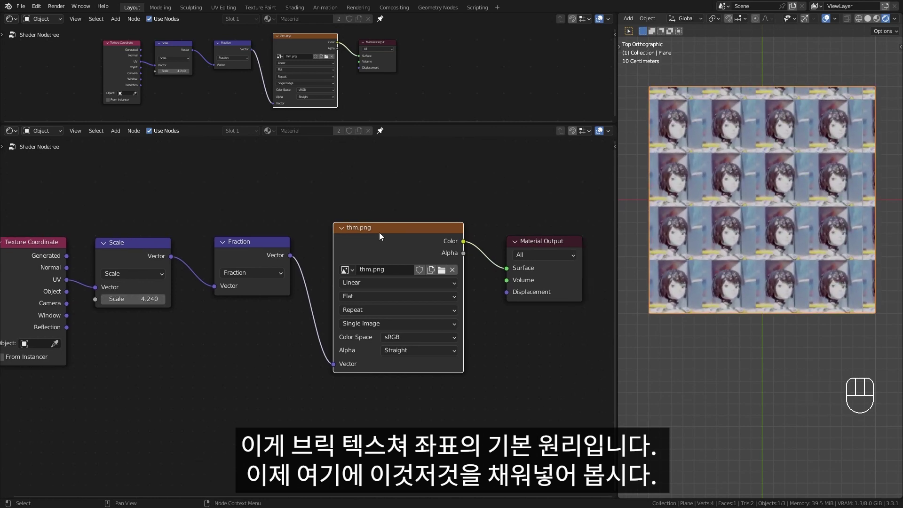
Remove the image texture while keeping the connection, and move Fraction closer to the Material Output
key(ctrl+x)
middle_drag(281, 261, 298, 252)
click(250, 230)
key(g)
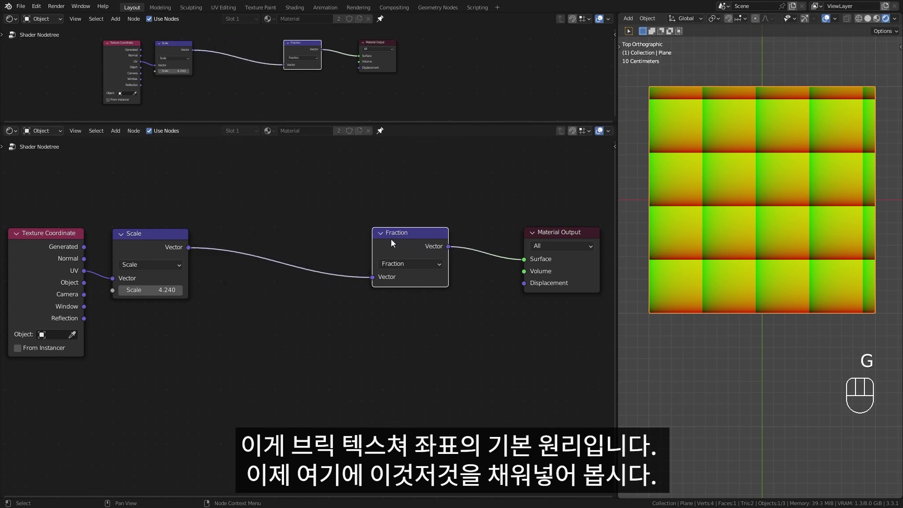
click(390, 242)
Insert a Vector Math node set to Multiply between the Scale and Fraction nodes
scroll(288, 262, up, 2)
key(shift+a)
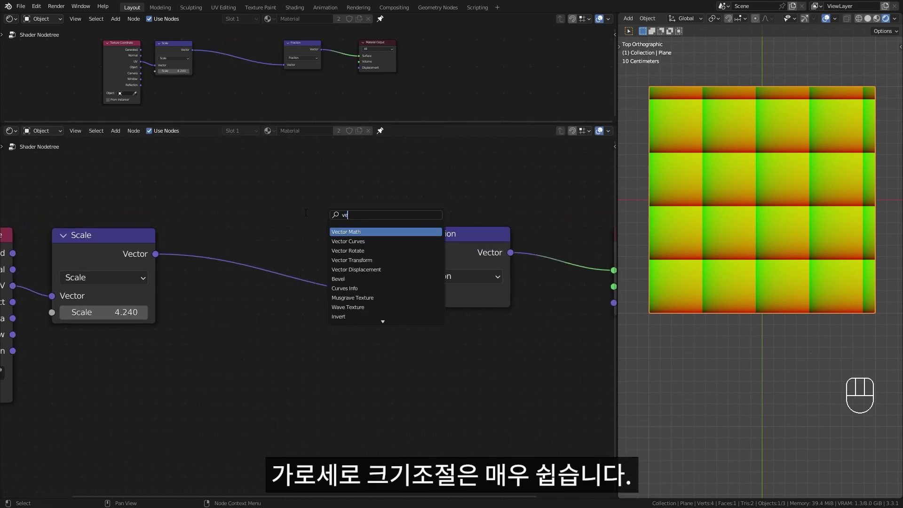
key(Return)
click(291, 215)
click(287, 258)
click(284, 208)
drag(292, 223, 286, 219)
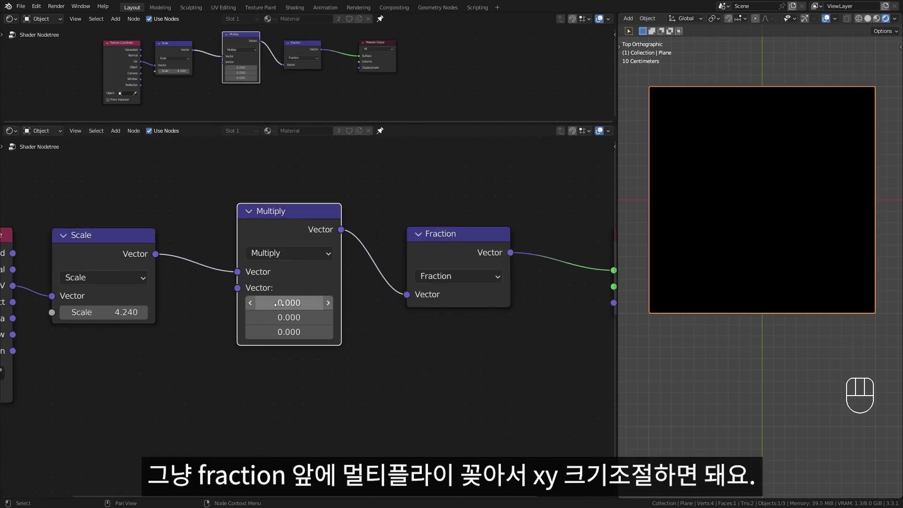
Set the Multiply vector to 3.78, 2.4 and 1.4 to try separate horizontal and vertical sizing
scroll(279, 304, up, 1)
shift+drag(282, 303, 275, 302)
drag(282, 303, 282, 332)
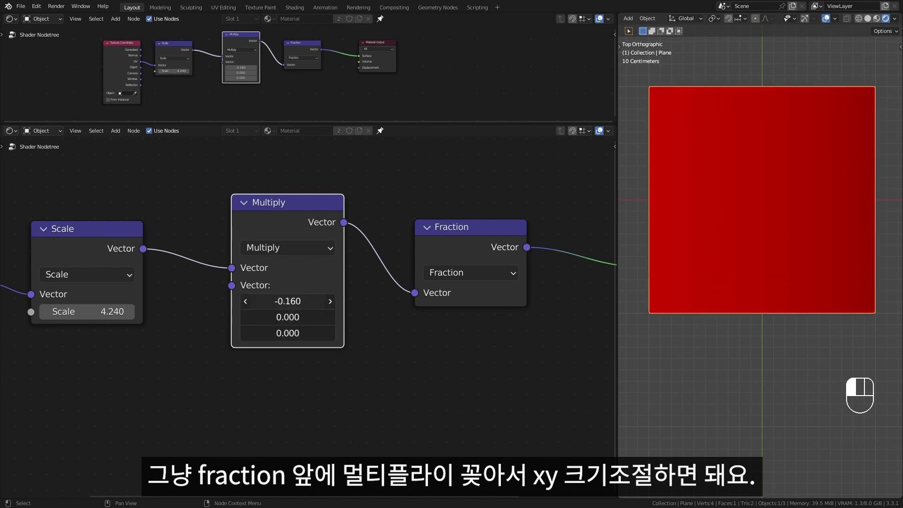
shift+drag(288, 301, 275, 320)
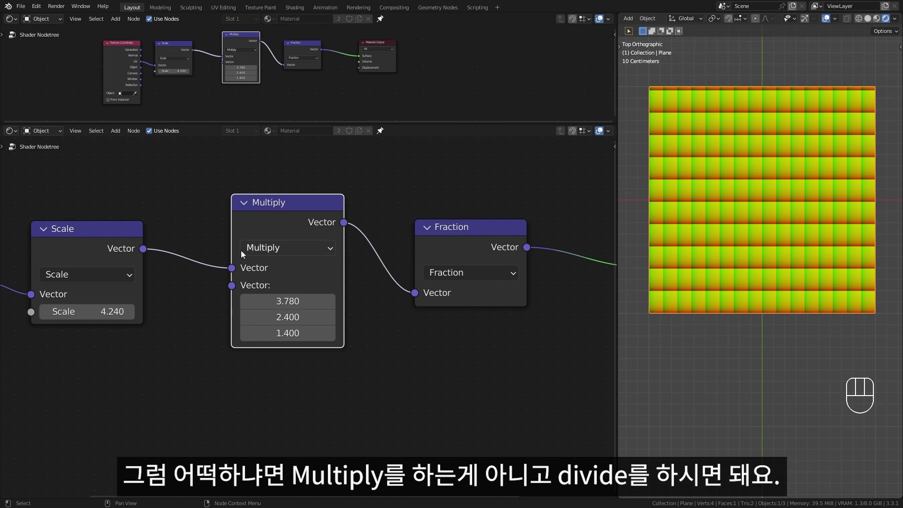
Change the Multiply operation to Divide and set its X to 0.65 and Y to 0.61
click(294, 248)
click(292, 315)
text(1)
drag(285, 301, 259, 317)
key(Return)
Add a Value node and place it below the Scale node
middle_drag(213, 336, 292, 308)
key(shift+a)
text(va)
key(Return)
click(245, 313)
scroll(244, 315, up, 3)
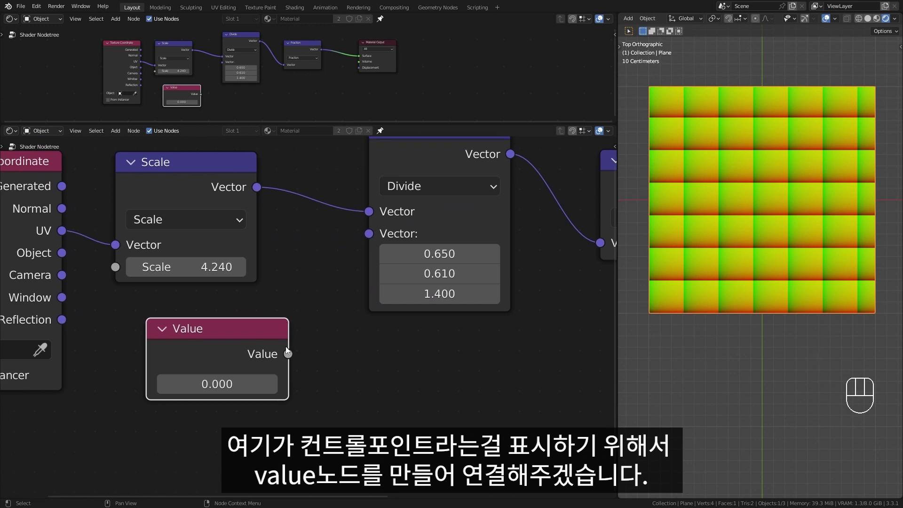
drag(331, 285, 326, 335)
drag(272, 332, 193, 395)
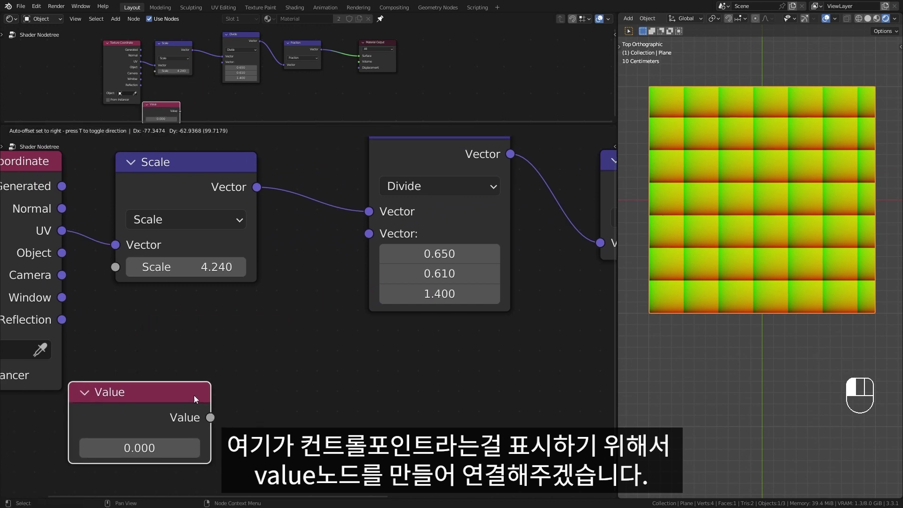
Add a Combine XYZ node below the Scale node and connect the Value node to its X input
key(shift+a)
click(327, 293)
text(com)
key(Return)
click(247, 328)
middle_drag(247, 329, 337, 254)
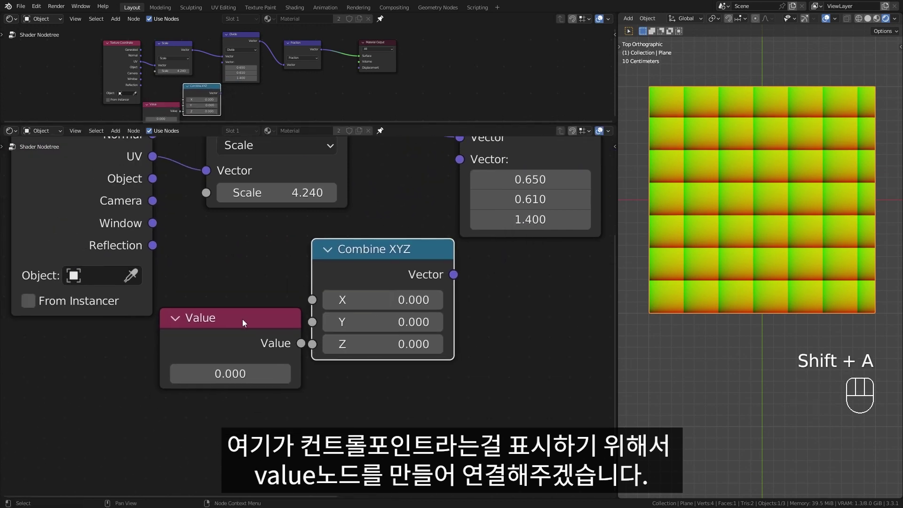
drag(242, 319, 135, 360)
drag(195, 382, 334, 289)
Duplicate the Value node for Combine XYZ's Y input and connect the combined vector to Divide's second vector
scroll(160, 366, down, 1)
key(shift+d)
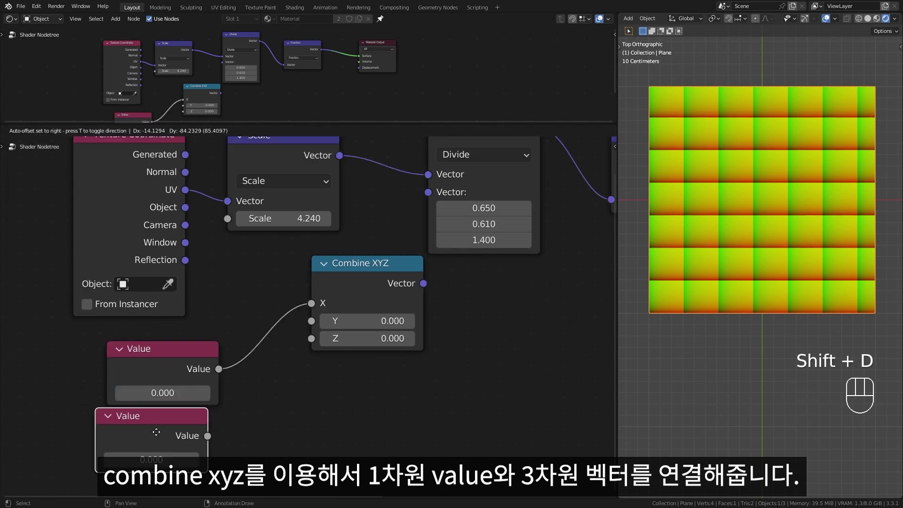
click(160, 439)
drag(219, 442, 257, 335)
drag(356, 293, 428, 192)
Set both Value nodes feeding Combine XYZ to 1
scroll(207, 375, down, 1)
click(207, 375)
text(1)
key(Return)
click(205, 434)
text(1)
key(Return)
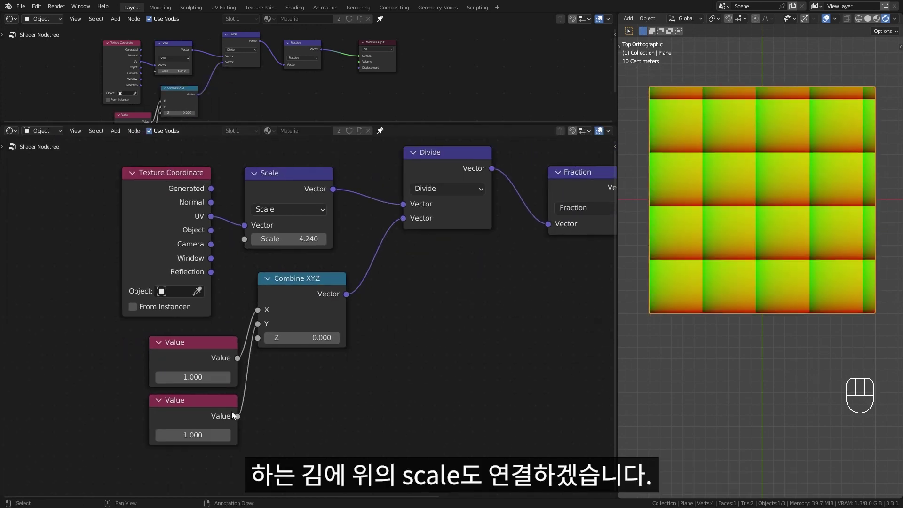
Spread out the Texture Coordinate, Scale and Combine XYZ nodes and duplicate a Value node to drive the scale
drag(175, 255, 128, 231)
drag(284, 180, 316, 154)
drag(301, 278, 325, 319)
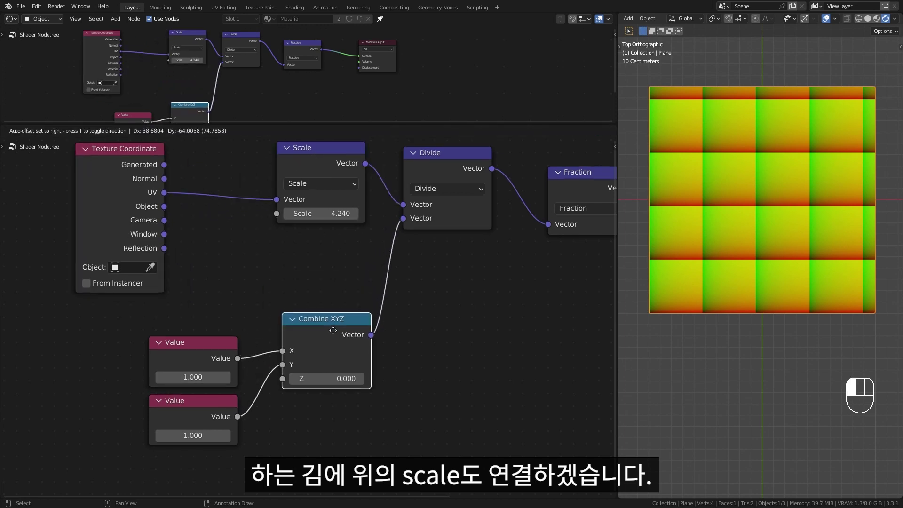
click(134, 266)
key(shift+d)
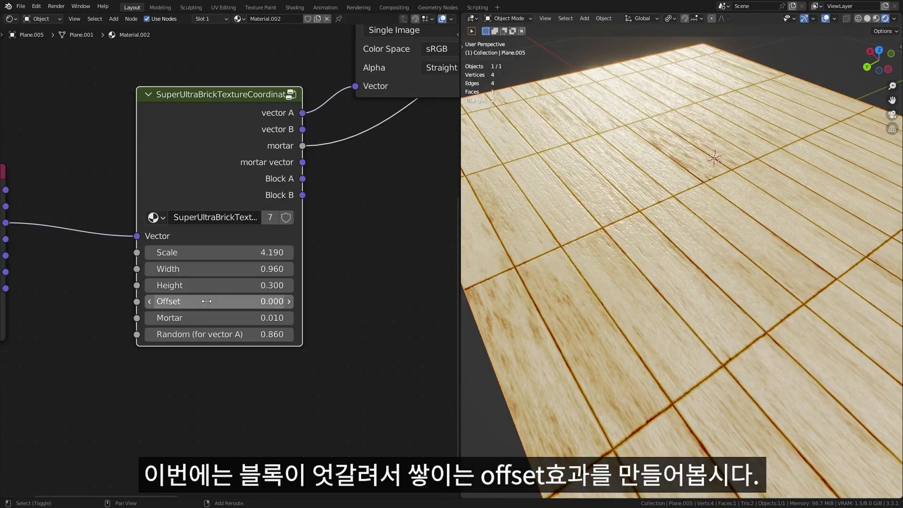
Raise the Offset on the finished SuperUltraBrickTextureCoordinate group to examine its staggering effect
drag(217, 301, 275, 301)
Move the Material Output farther away and insert an Image Texture node with thm.png after Fraction
middle_drag(163, 287, 31, 308)
click(413, 237)
key(g)
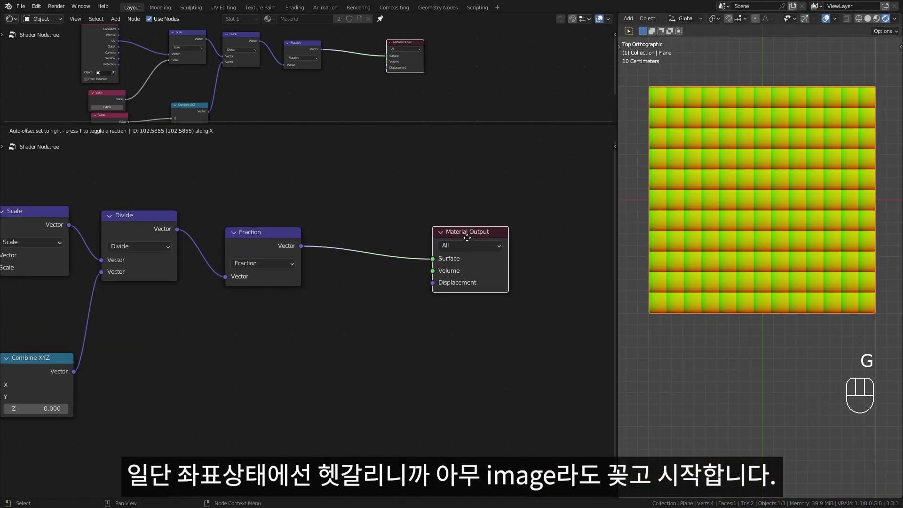
click(562, 237)
key(shift+a)
text(im)
key(Return)
click(359, 211)
click(360, 240)
click(371, 266)
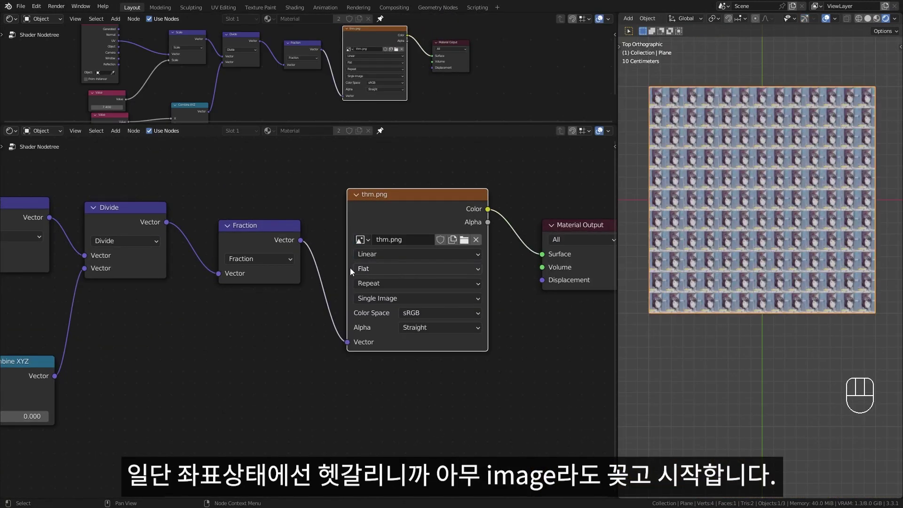
Set the Value node that drives the Scale node to 3
shift+middle_drag(325, 287, 532, 228)
double_click(42, 307)
text(3)
key(Return)
shift+middle_drag(459, 295, 390, 300)
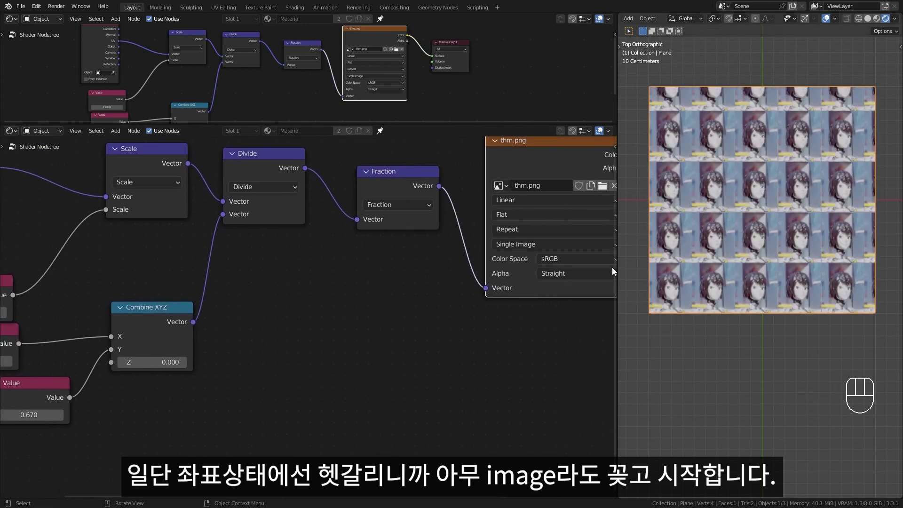
Shift the Fraction, image texture and output nodes away from Divide to open a gap
scroll(336, 309, down, 2)
scroll(289, 91, down, 3)
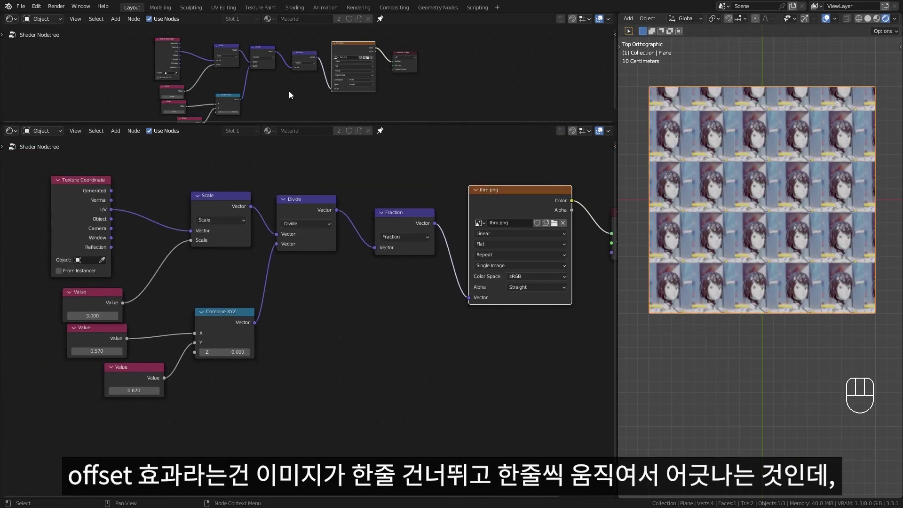
drag(64, 416, 295, 196)
key(g)
click(224, 207)
click(296, 278)
scroll(306, 282, up, 2)
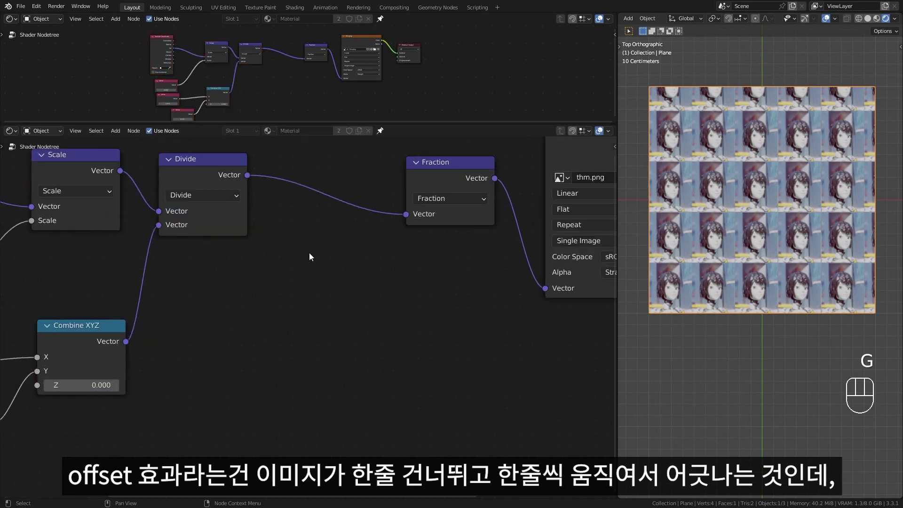
Insert a Vector Math node set to Add between the Divide and Fraction nodes
middle_drag(309, 252, 301, 304)
key(shift+a)
click(313, 281)
text(vec)
key(Return)
click(305, 229)
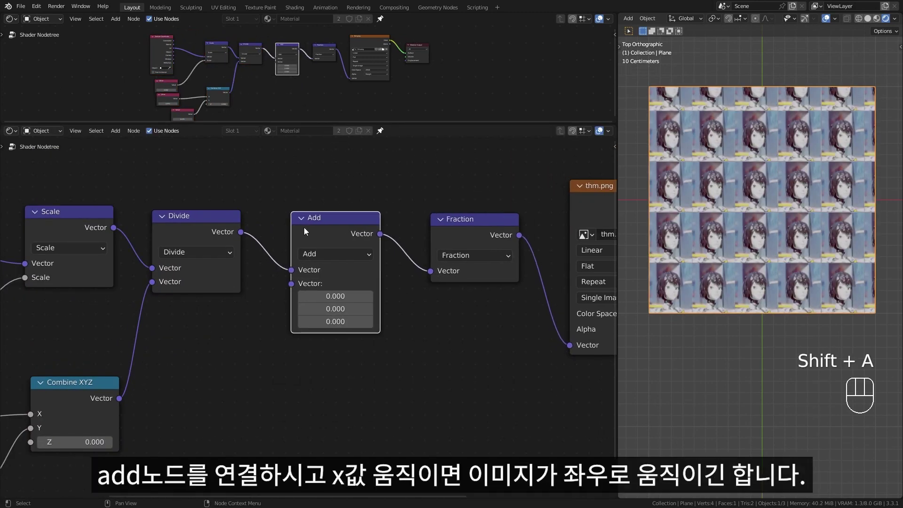
Try moving the image sideways with the Add node's X value
mouse_move(332, 296)
shift+mouse_down()
mouse_move(339, 309)
mouse_move(348, 309)
mouse_move(332, 308)
mouse_move(339, 296)
mouse_move(329, 296)
mouse_move(358, 296)
mouse_move(328, 296)
mouse_move(359, 296)
mouse_move(333, 296)
shift+mouse_up()
right_click(331, 297)
right_click(332, 295)
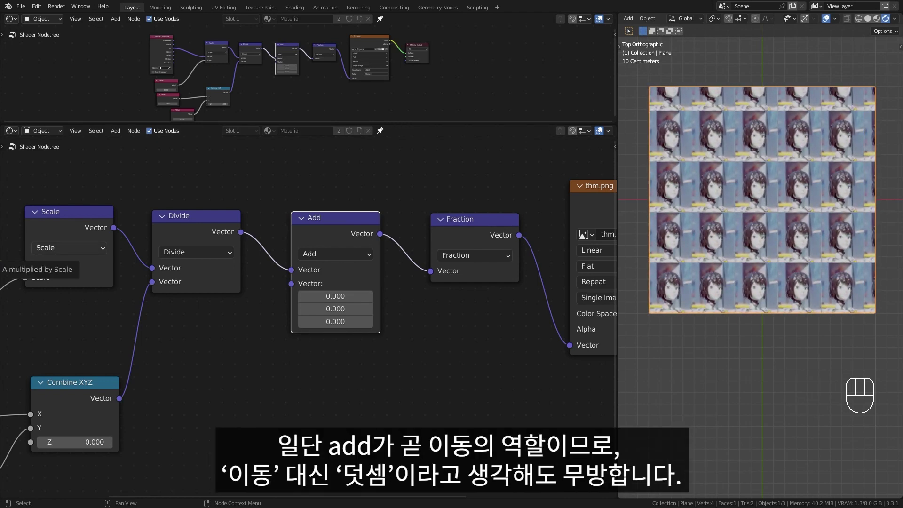
shift+middle_drag(258, 301, 257, 274)
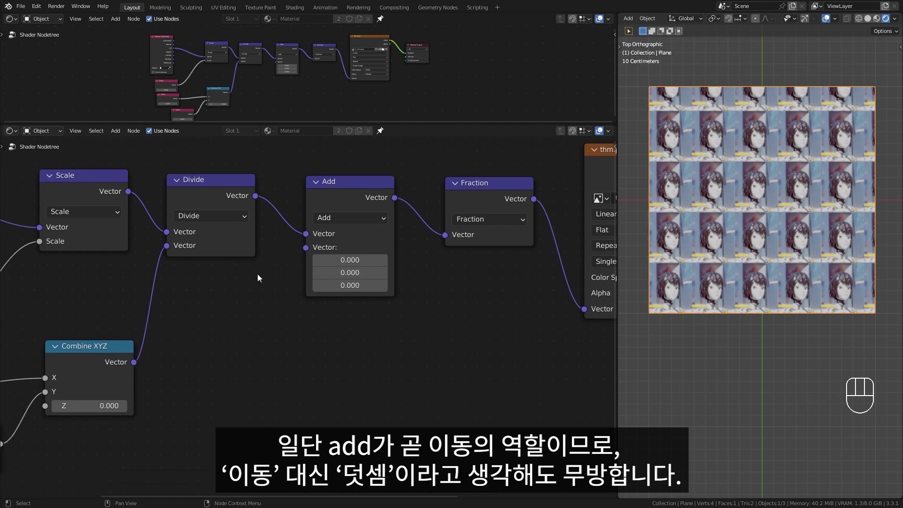
shift+middle_drag(264, 278, 173, 342)
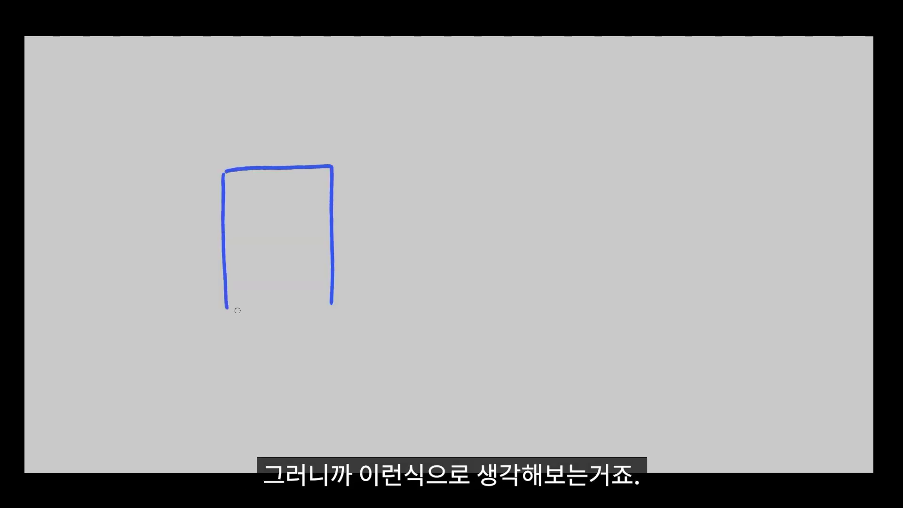
Sketch an arrow pointing away from the blue block toward a large box outline beside it
drag(413, 243, 414, 248)
drag(413, 223, 471, 232)
drag(416, 254, 471, 232)
mouse_move(515, 114)
mouse_down()
mouse_move(518, 363)
mouse_move(768, 360)
mouse_up()
drag(520, 370, 767, 360)
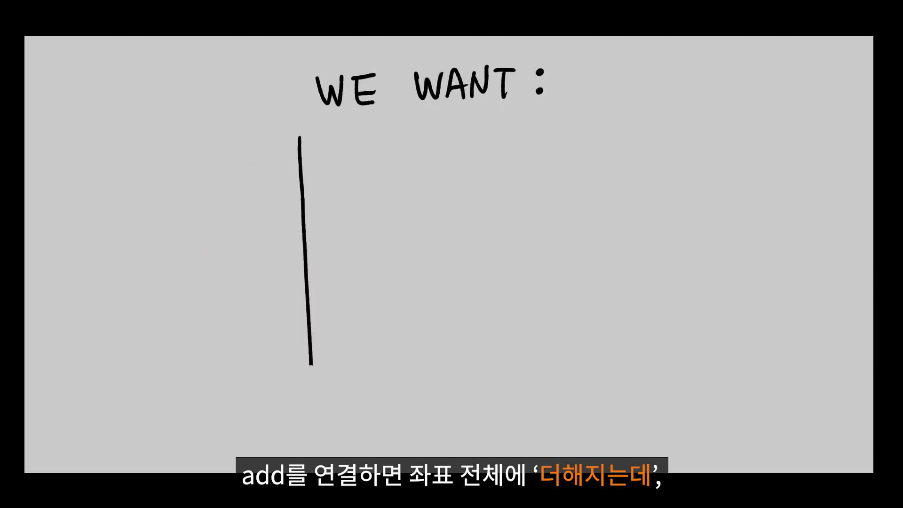
Sketch a box under "WE WANT:" with rows alternating between orange plus signs and blue zeros
drag(311, 363, 313, 408)
drag(299, 137, 562, 125)
drag(561, 125, 551, 396)
drag(313, 407, 548, 398)
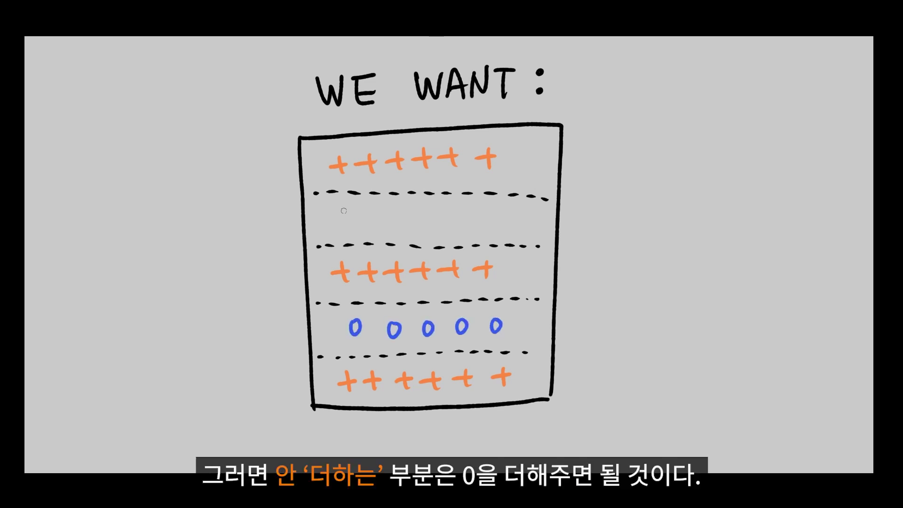
drag(442, 215, 435, 211)
drag(470, 212, 466, 212)
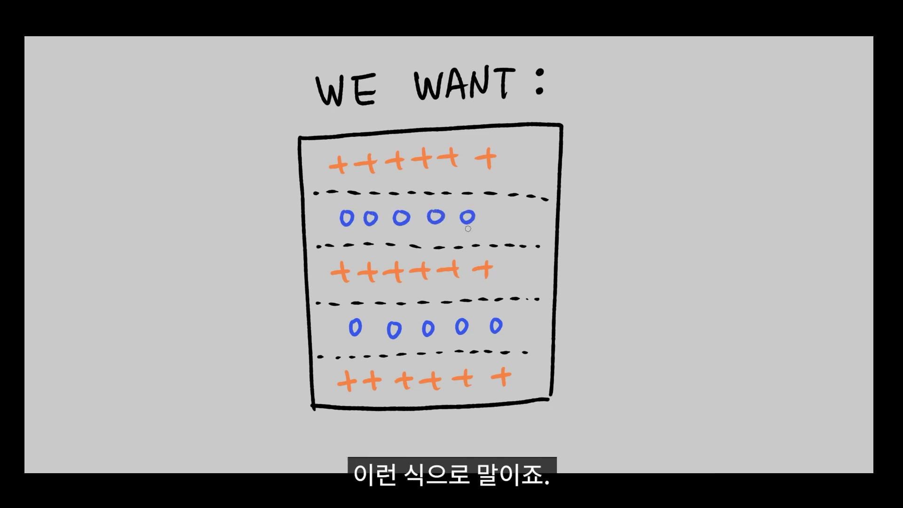
Paint over the box's rows as alternating stripes, white for the plus rows and black for the zero rows
drag(323, 369, 532, 362)
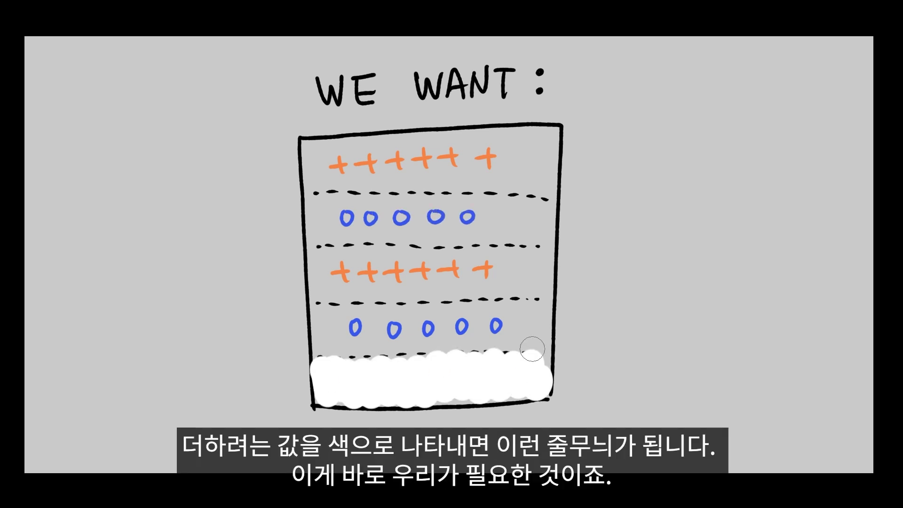
drag(320, 319, 538, 313)
drag(323, 265, 542, 262)
drag(320, 210, 545, 209)
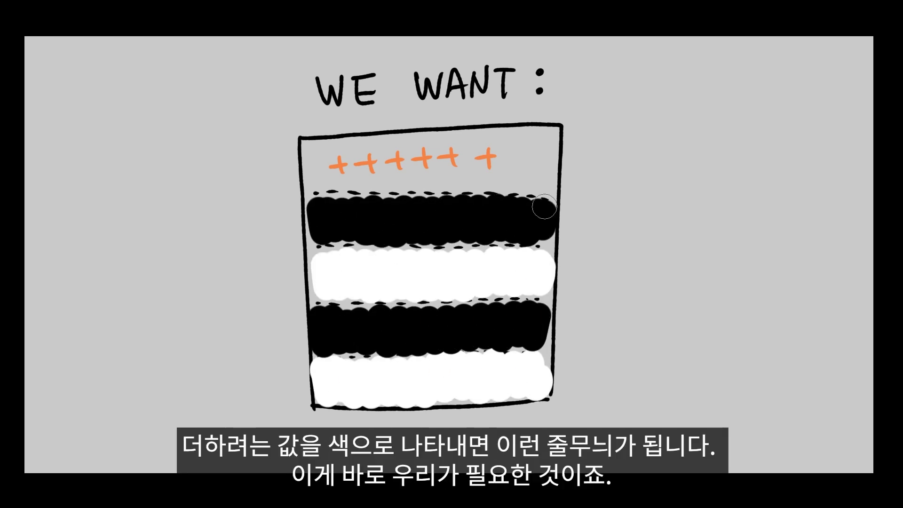
drag(320, 160, 550, 147)
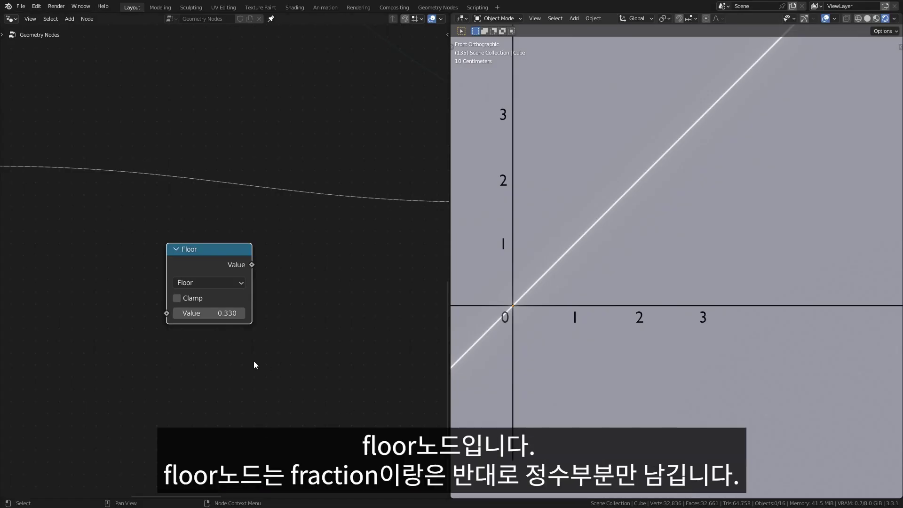
Insert the Floor math node into the link that drives the graph in the Geometry Nodes demo
drag(226, 265, 202, 176)
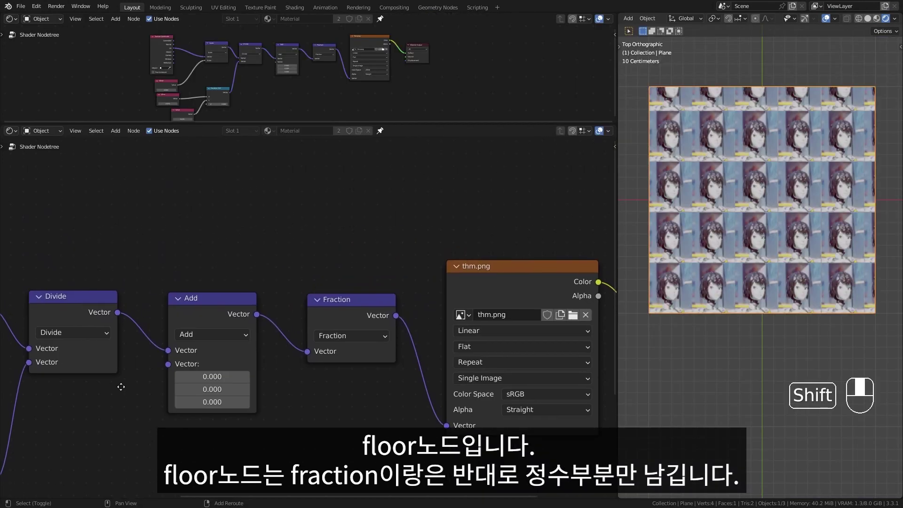
Branch a Vector Math node set to Floor off the Divide output and preview it on the plane
middle_drag(121, 330, 163, 370)
drag(163, 370, 248, 278)
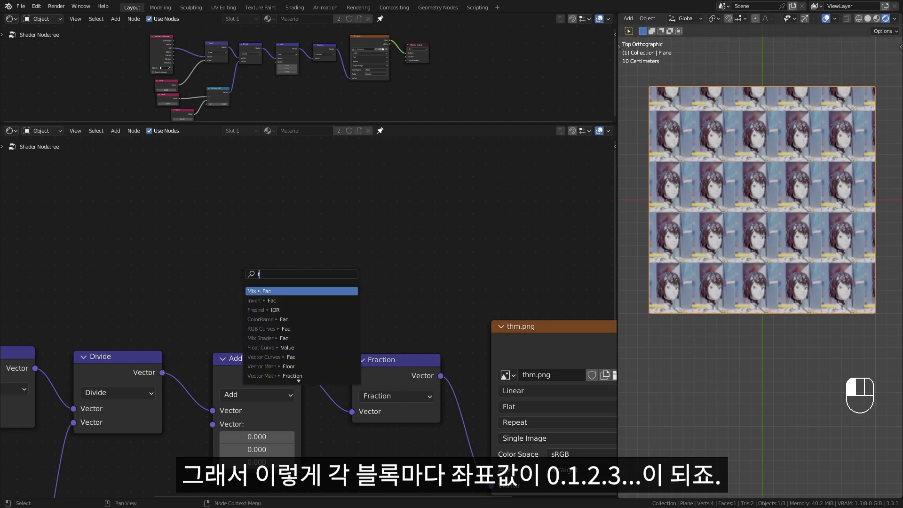
text(floor)
key(Return)
ctrl+shift+click(252, 267)
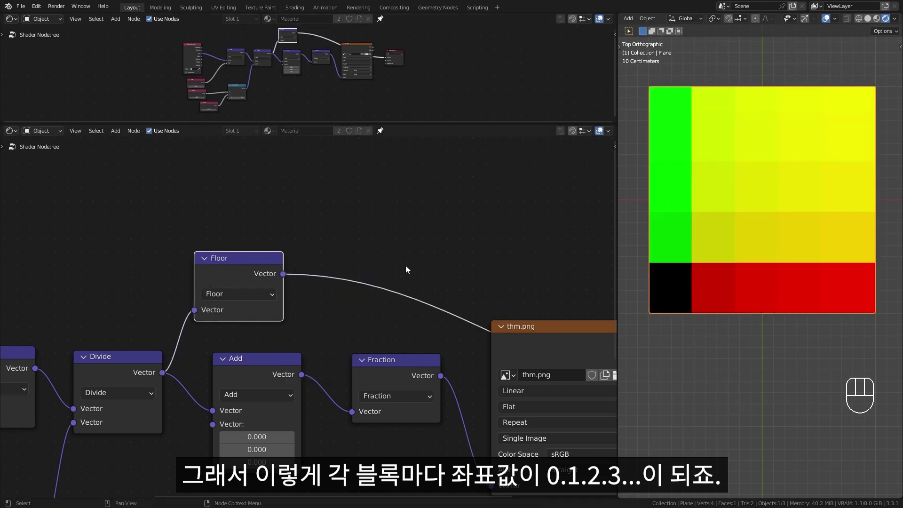
Add a Separate XYZ node after Floor and preview its Y output on the plane
key(shift+a)
click(388, 235)
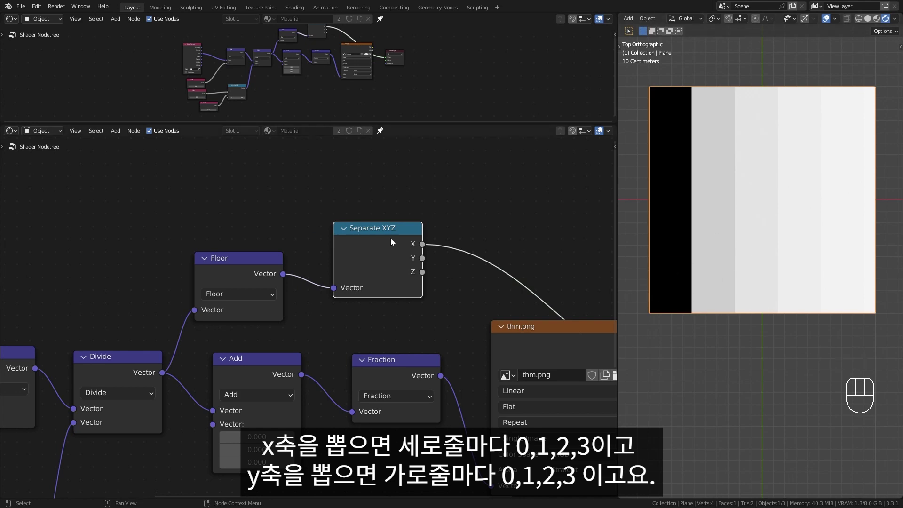
ctrl+shift+click(390, 238)
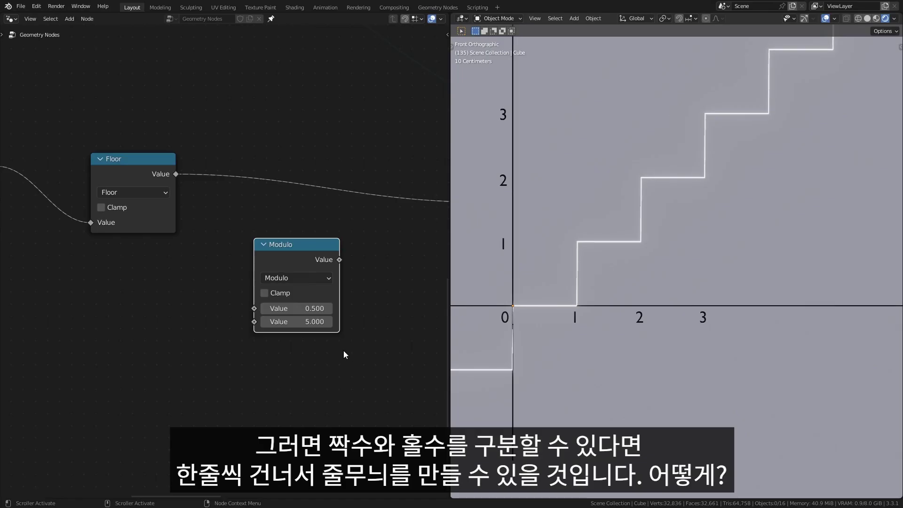
Insert the Modulo node after Floor in the graph demo and set its second value to 4
mouse_move(283, 240)
mouse_down()
mouse_move(247, 227)
mouse_move(255, 169)
mouse_up()
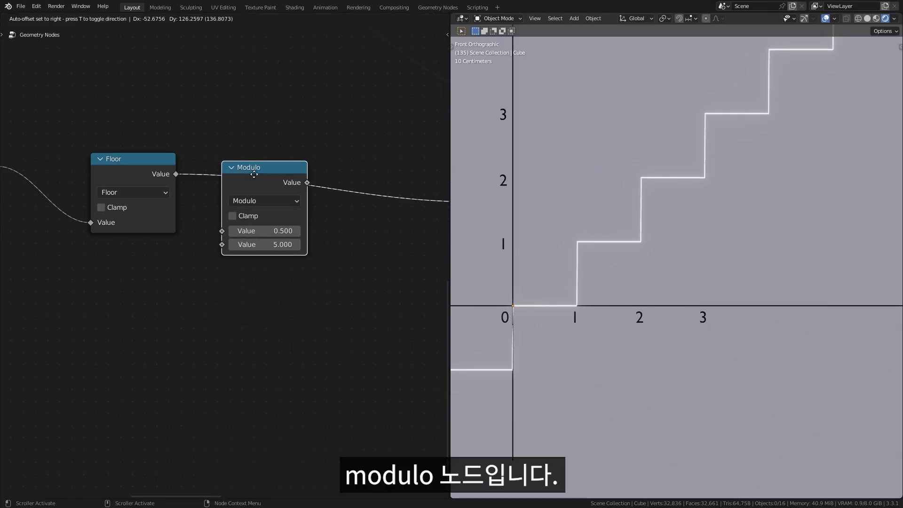
click(278, 248)
text(4)
key(Return)
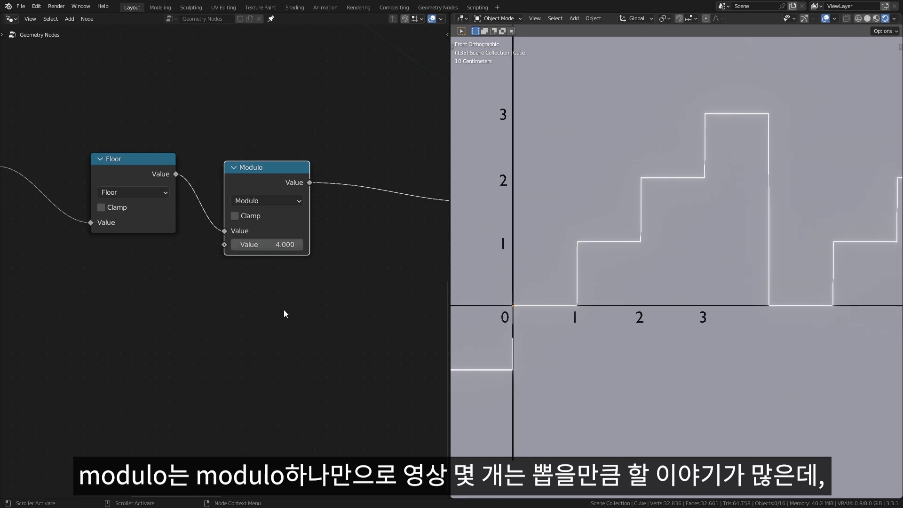
Try 3 as the graph demo Modulo node's second value and finish with 2
click(266, 245)
text(3)
key(Return)
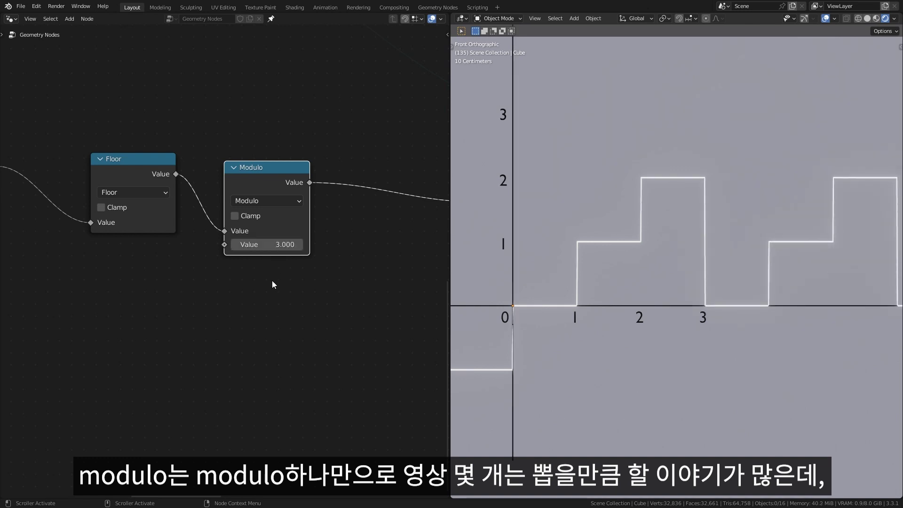
click(268, 248)
text(2)
key(Return)
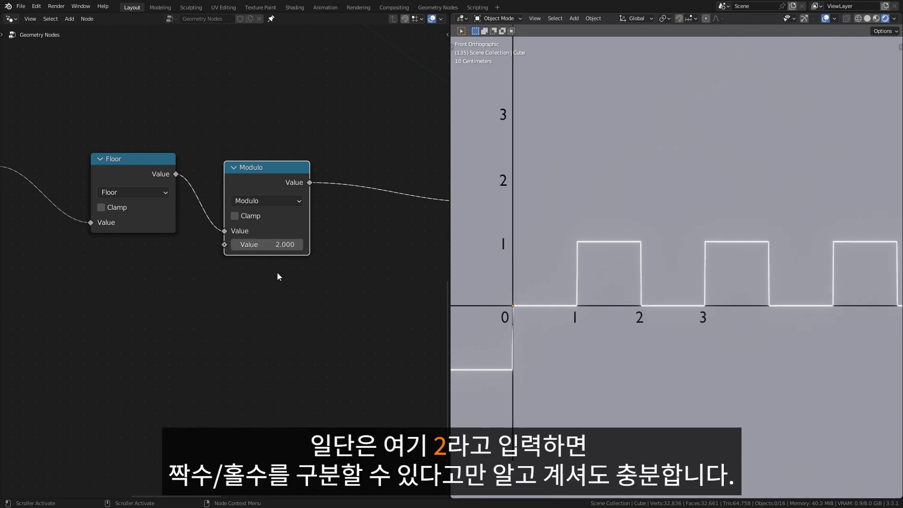
drag(282, 278, 285, 267)
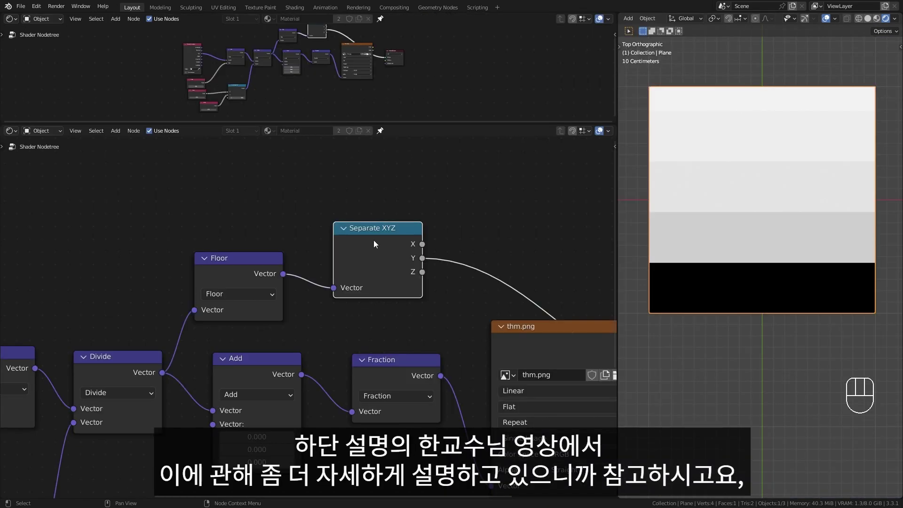
Shift the Fraction, image texture and output nodes away from Separate XYZ to open a gap
scroll(374, 240, down, 4)
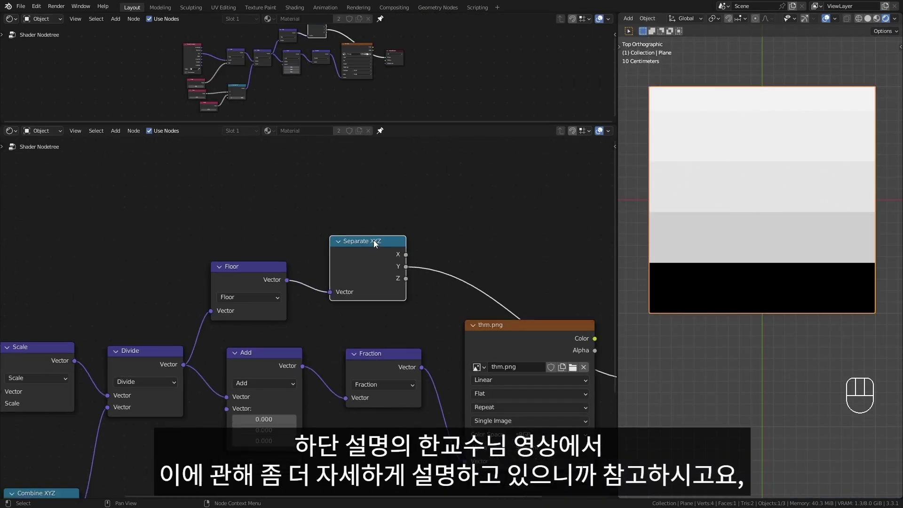
scroll(365, 263, up, 3)
shift+middle_drag(433, 255, 300, 273)
scroll(377, 240, up, 2)
scroll(377, 240, down, 4)
shift+middle_drag(420, 223, 392, 223)
drag(526, 433, 245, 329)
key(g)
click(497, 331)
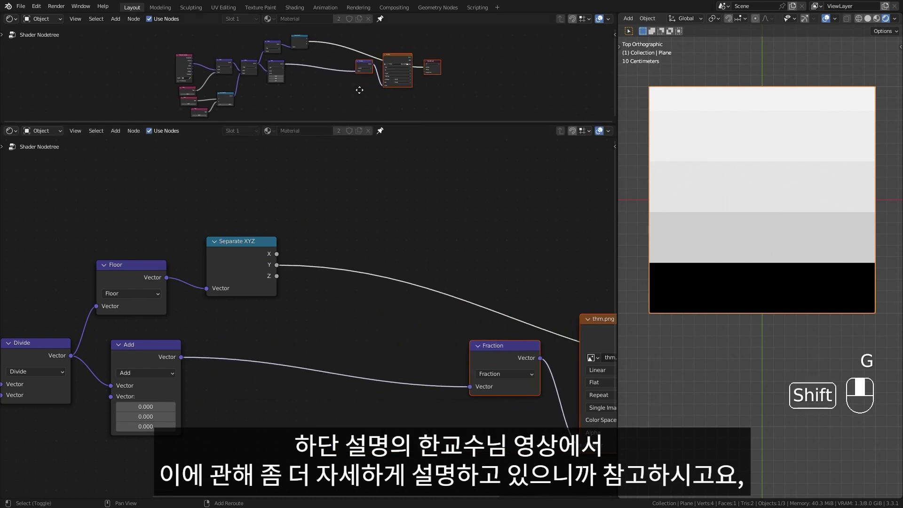
Insert a Math node set to Modulo with value 2 on the Separate XYZ node's Y output
scroll(412, 228, up, 2)
key(shift+a)
text(ma)
key(Return)
click(343, 205)
click(368, 241)
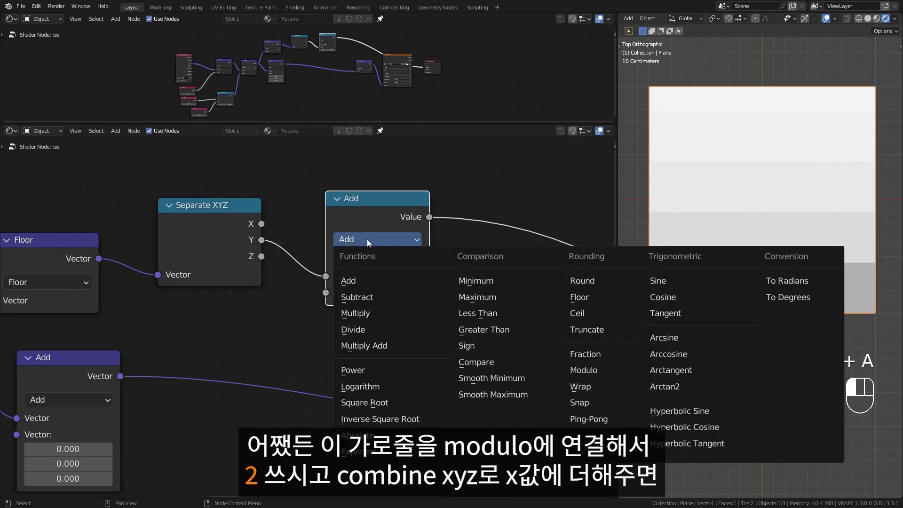
click(597, 369)
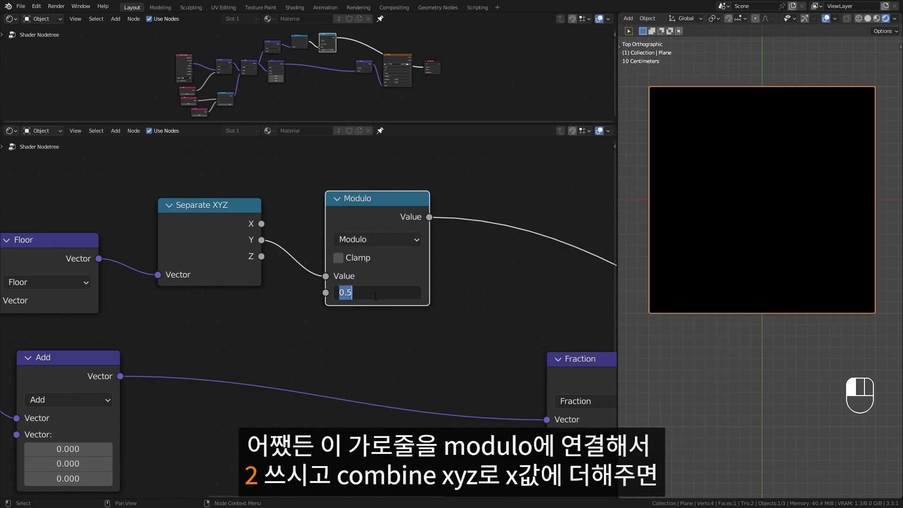
click(387, 311)
Move the Vector Math Add node toward Fraction and shift the Add-to-output chain past the Modulo node
scroll(498, 256, down, 8)
middle_drag(531, 253, 377, 255)
drag(378, 256, 600, 350)
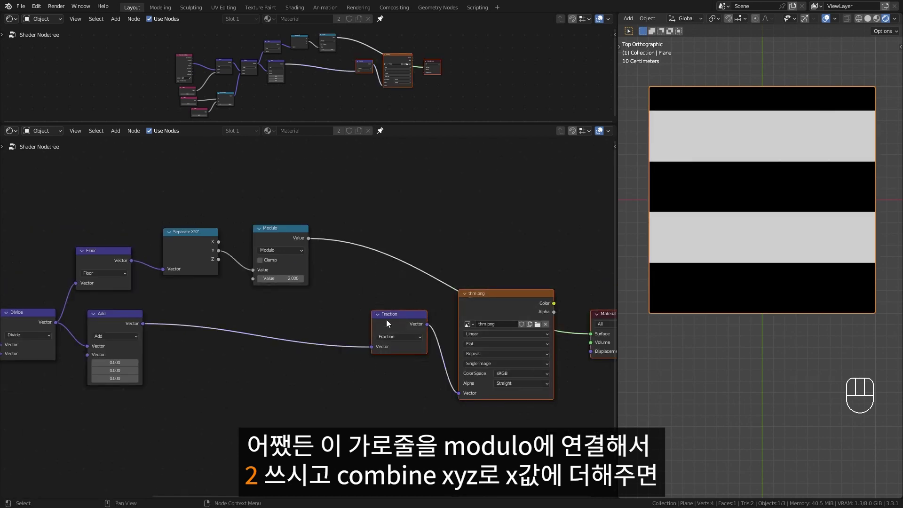
click(115, 317)
key(g)
click(325, 317)
drag(321, 280, 586, 381)
key(g)
click(541, 330)
Add a Combine XYZ node, feeding Modulo into its X and its vector into the Add node
scroll(390, 290, up, 3)
key(shift+a)
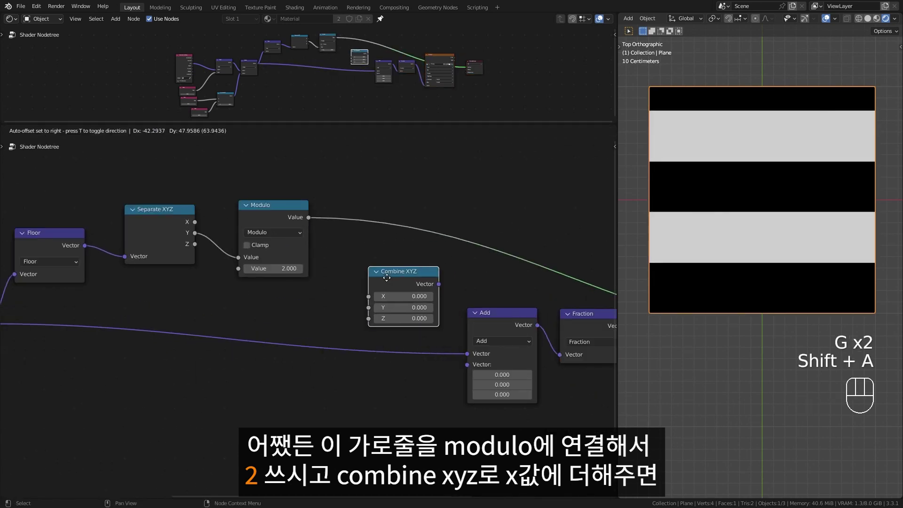
click(386, 262)
drag(308, 218, 371, 284)
drag(439, 271, 467, 354)
Preview the thm.png image texture on the plane in place of the Modulo stripes
scroll(510, 292, down, 1)
middle_drag(510, 292, 278, 285)
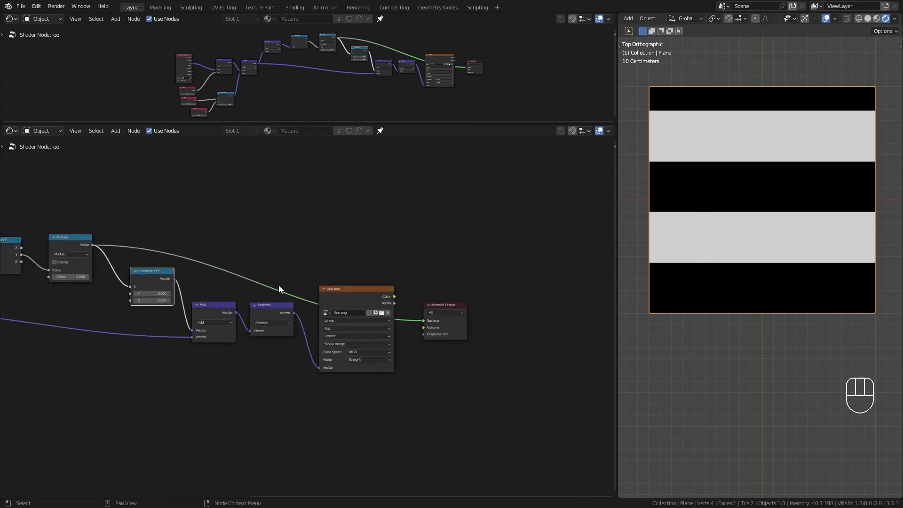
scroll(324, 283, up, 2)
ctrl+shift+click(390, 274)
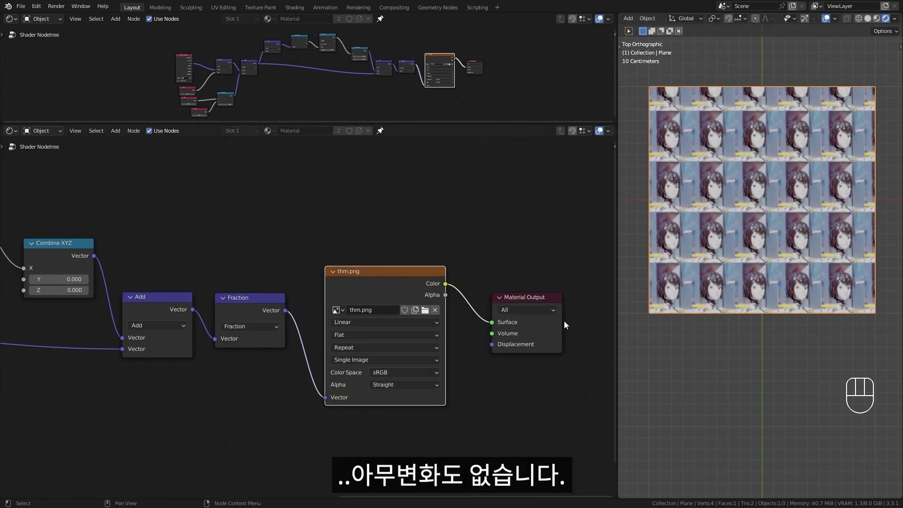
scroll(637, 349, up, 2)
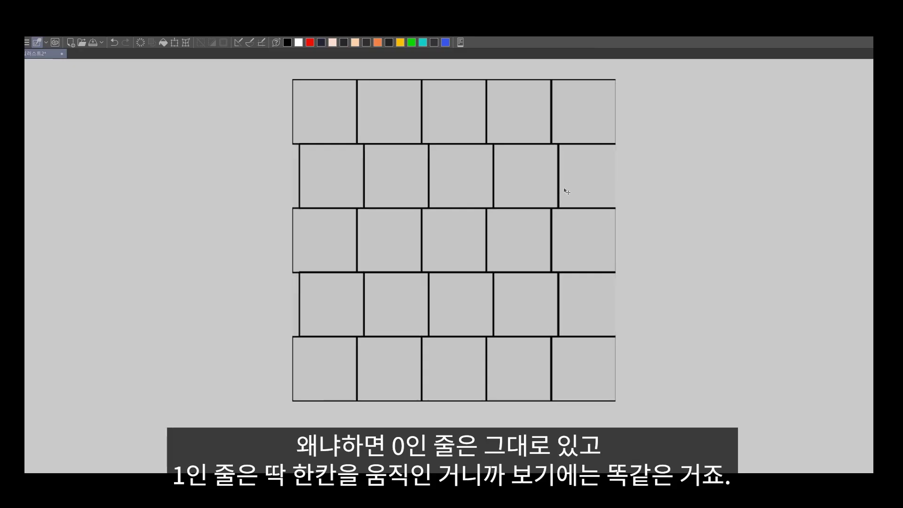
Slide the grid drawing's alternate rows sideways by one full cell
drag(567, 192, 623, 188)
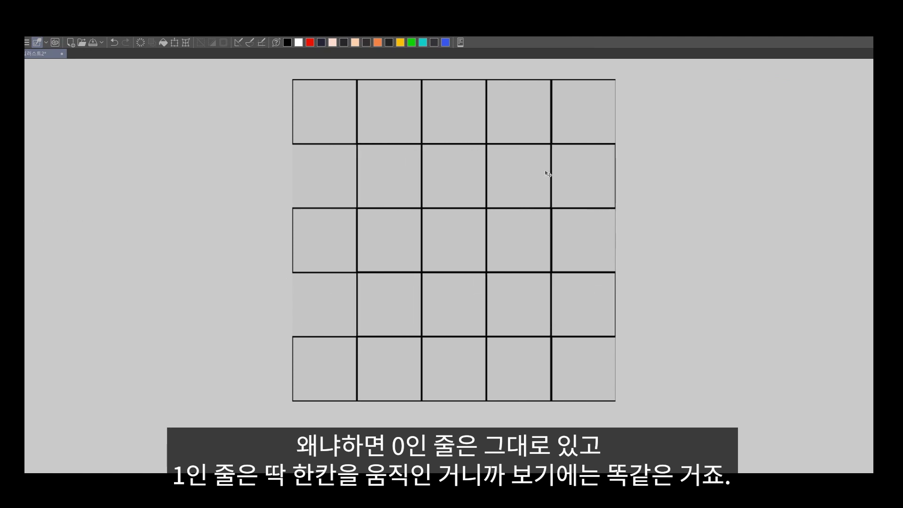
Shift the nodes from Combine XYZ through the image texture away from Modulo to make room
shift+middle_drag(219, 361, 358, 364)
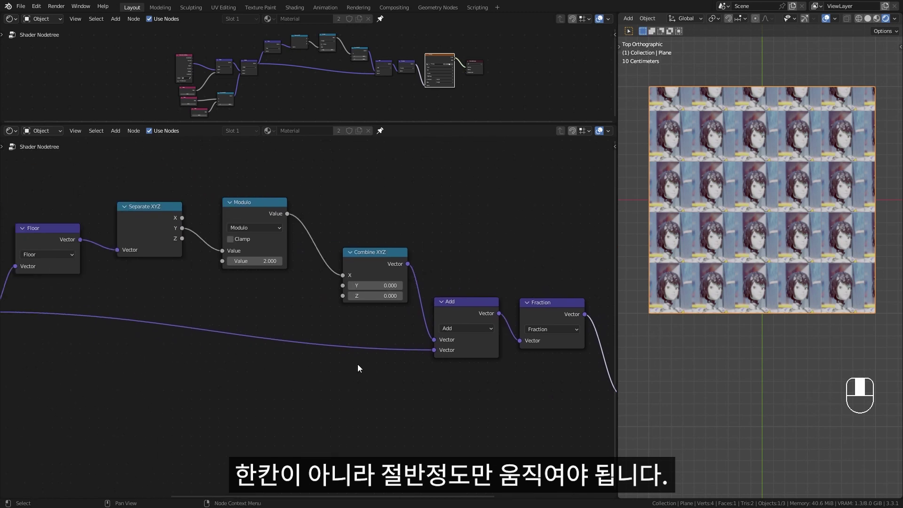
scroll(283, 300, up, 1)
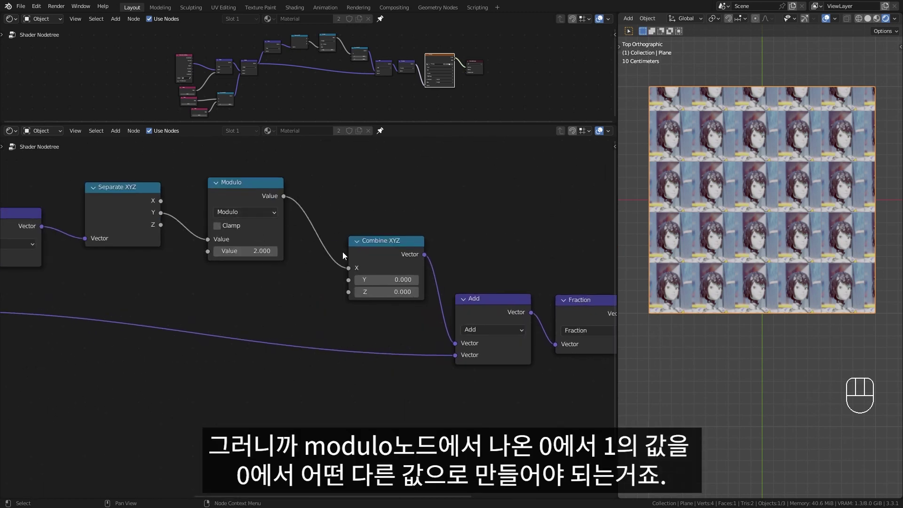
scroll(346, 264, down, 3)
drag(353, 256, 526, 372)
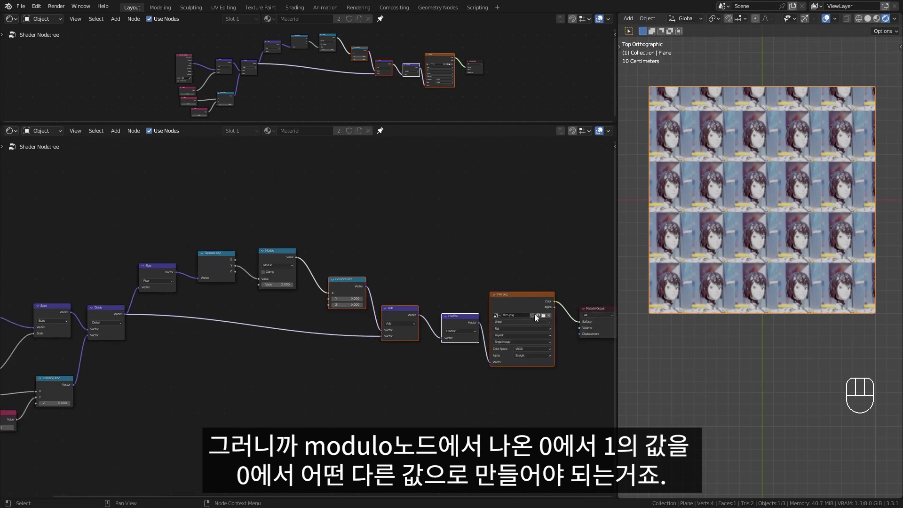
key(g)
click(536, 313)
Insert a Map Range node between Modulo and Combine XYZ
scroll(354, 248, down, 1)
scroll(328, 287, up, 11)
mouse_move(329, 287)
shift+middle_down()
mouse_move(342, 272)
mouse_move(317, 296)
shift+middle_up()
key(shift+a)
click(317, 296)
text(map)
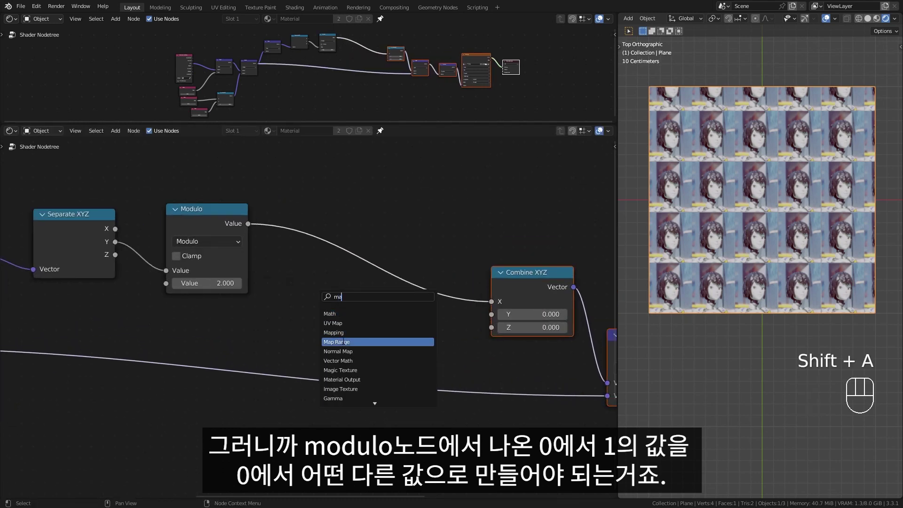
click(341, 342)
click(335, 251)
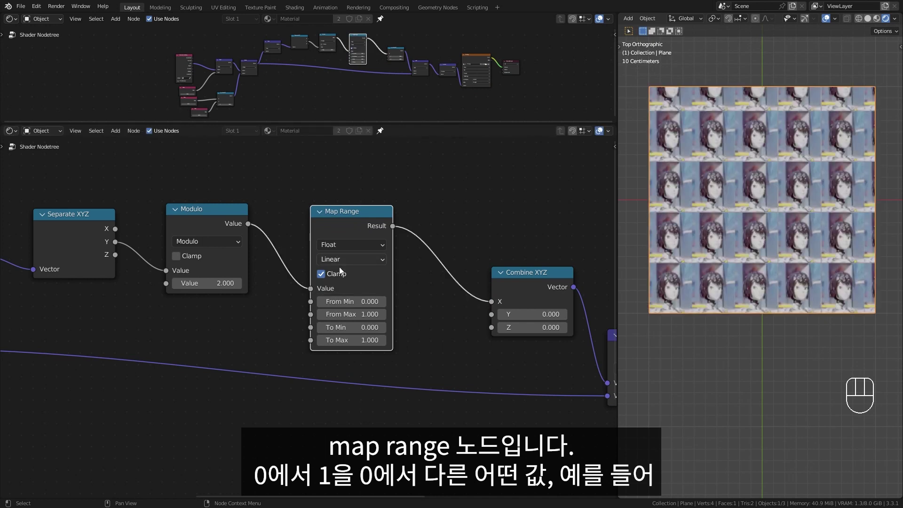
Set the Map Range node's To Max to 0.5
drag(356, 339, 354, 340)
text(0.)
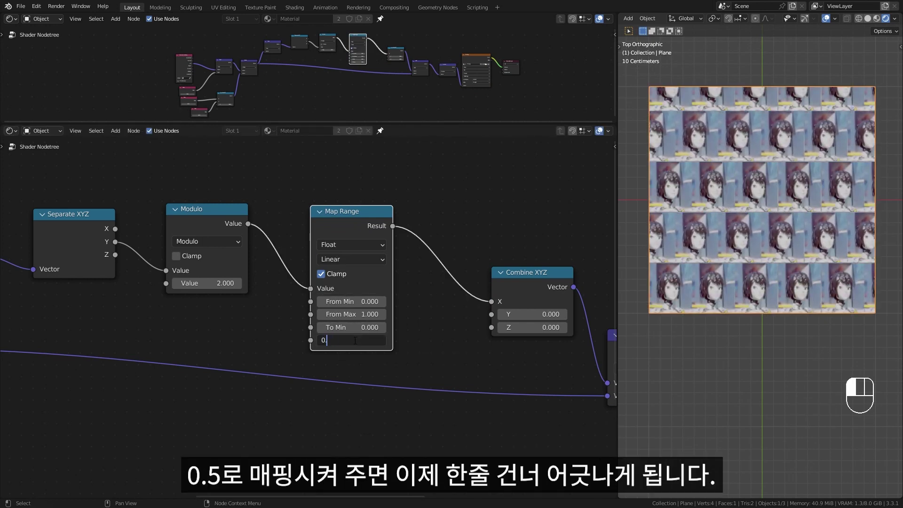
text(5)
key(Return)
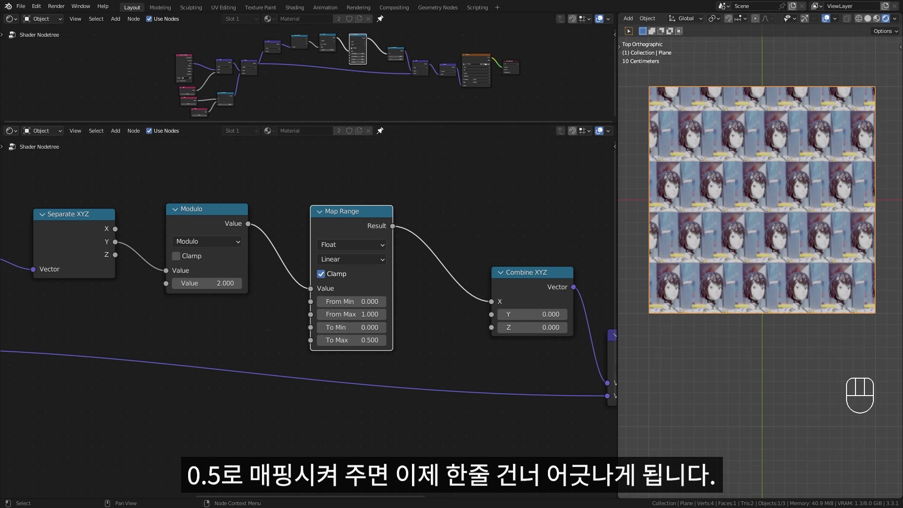
Add a Value node below the Modulo node for the row offset
scroll(228, 362, down, 4)
middle_drag(227, 362, 301, 334)
key(shift+a)
click(301, 335)
text(va)
key(Return)
click(244, 352)
Connect the new Value node to Map Range's To Max and raise its value to stagger alternate rows
scroll(263, 358, up, 4)
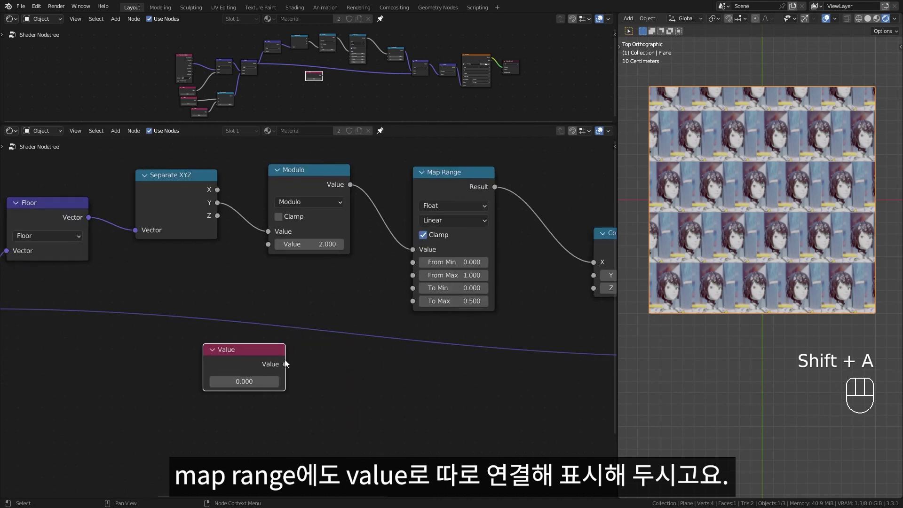
drag(410, 303, 412, 301)
shift+drag(244, 382, 275, 382)
scroll(371, 386, down, 5)
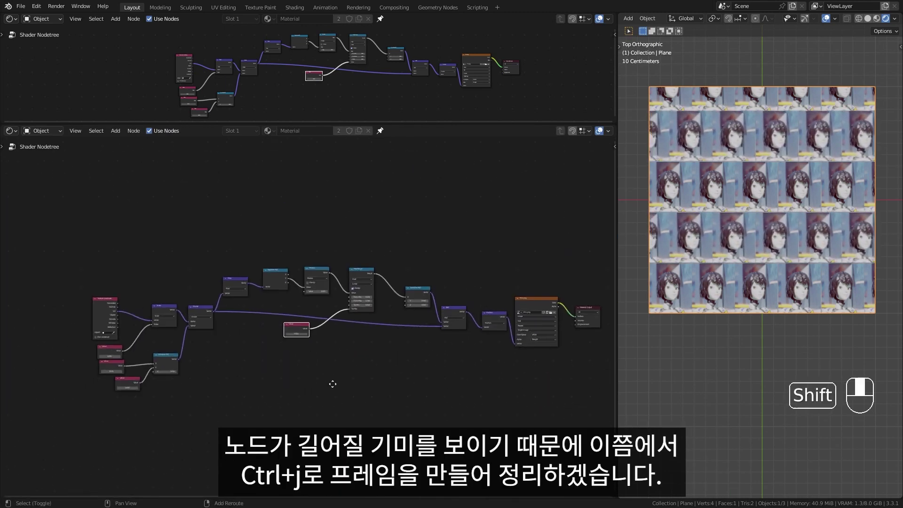
Place Combine XYZ beneath Divide, rearrange the scale, width and height Value nodes, and join Divide and Combine XYZ into a frame
middle_drag(333, 382, 456, 381)
scroll(329, 384, up, 3)
click(278, 391)
key(g)
click(348, 352)
click(170, 405)
key(g)
click(264, 405)
scroll(282, 330, up, 2)
middle_drag(283, 330, 225, 346)
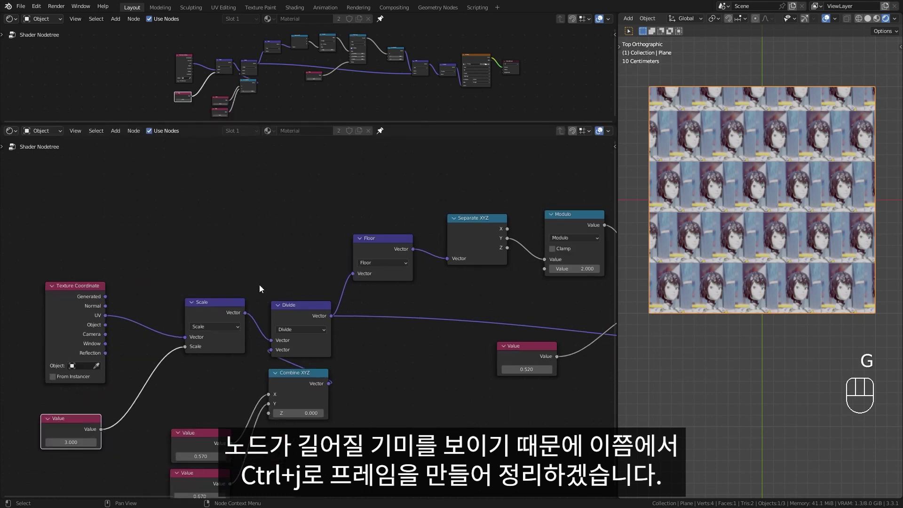
drag(259, 284, 397, 409)
key(ctrl+j)
Stack Separate XYZ under Floor and move Modulo, Map Range and the row offset Value node into a compact group
middle_drag(396, 408, 123, 396)
click(102, 225)
key(g)
click(126, 207)
click(220, 211)
key(g)
click(152, 266)
click(283, 208)
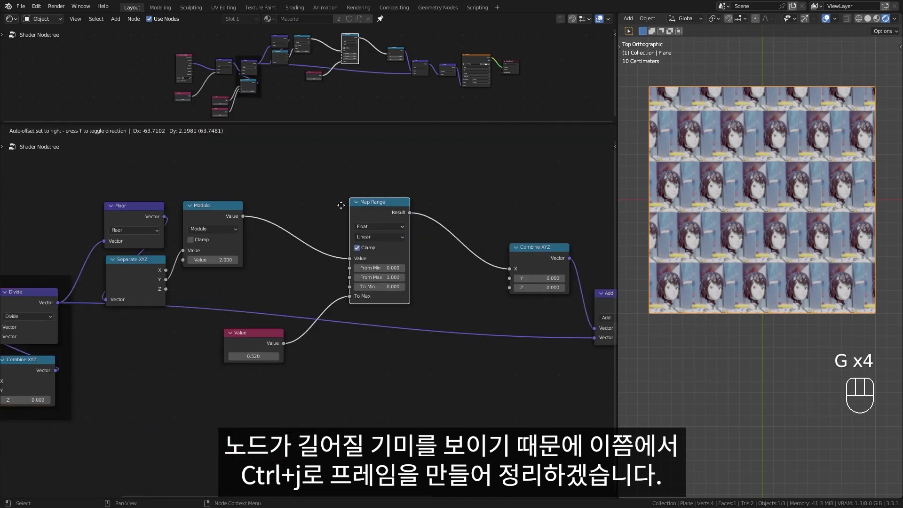
click(357, 206)
click(259, 333)
key(g)
click(153, 381)
Move the row offset node chain with its Value node below the Divide link and reposition Add at the chain's end
click(552, 303)
key(g)
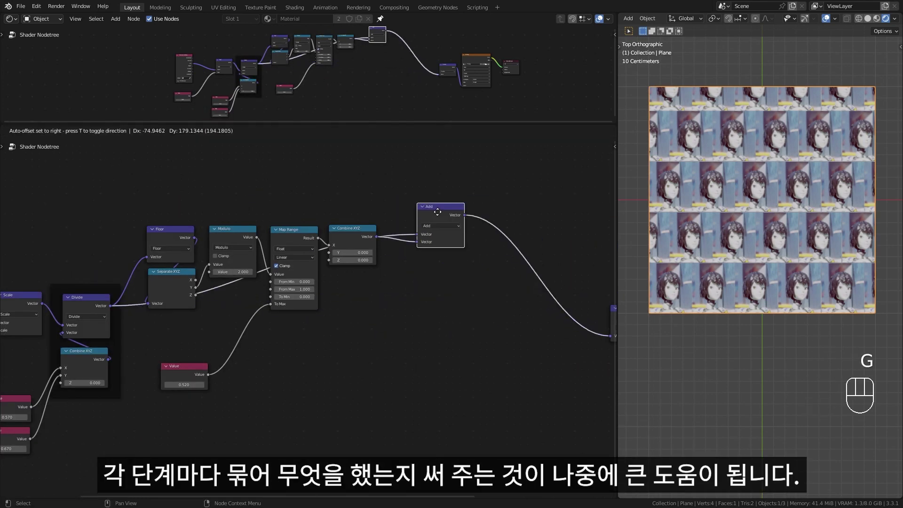
click(433, 202)
drag(391, 211, 175, 303)
shift+click(198, 364)
key(g)
click(441, 199)
key(g)
middle_drag(439, 280, 421, 200)
scroll(422, 200, down, 1)
key(g)
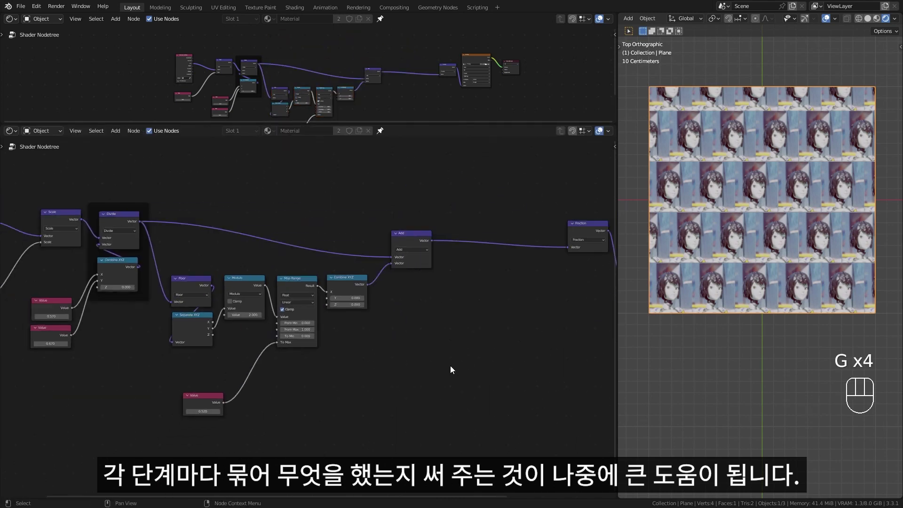
Join the row offset chain and Add into a frame and move the Fraction node close to Add
drag(454, 464, 197, 198)
key(ctrl+j)
click(546, 239)
key(g)
click(334, 242)
key(g)
key(g)
Detach the row offset Value node from its frame and leave it below the frame
scroll(298, 295, up, 4)
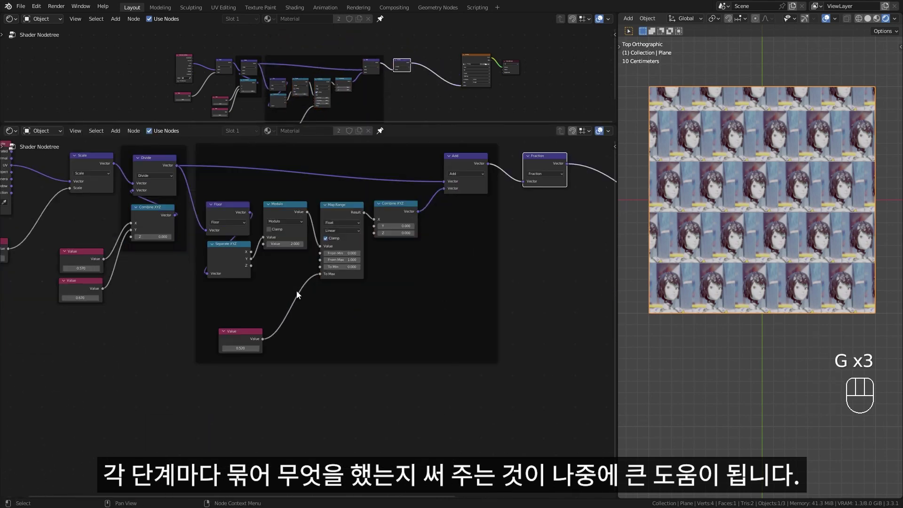
key(g)
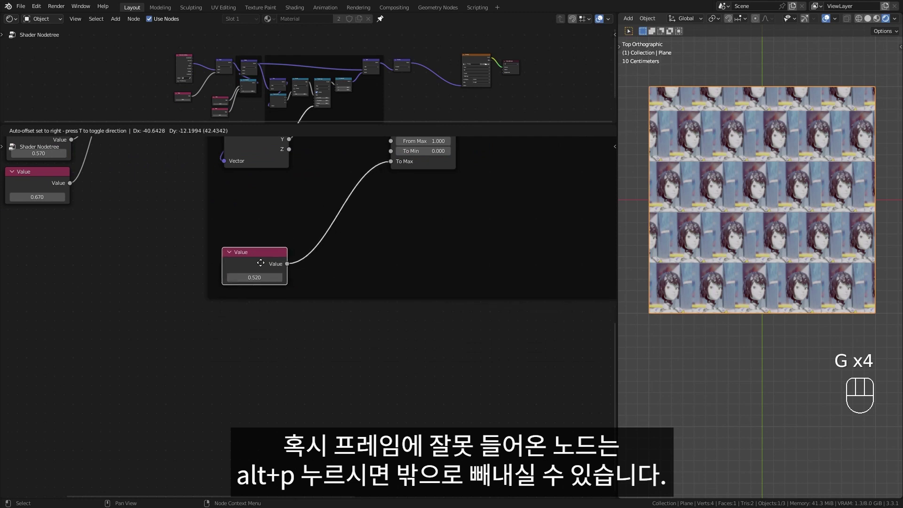
click(283, 253)
key(alt+p)
scroll(388, 258, down, 5)
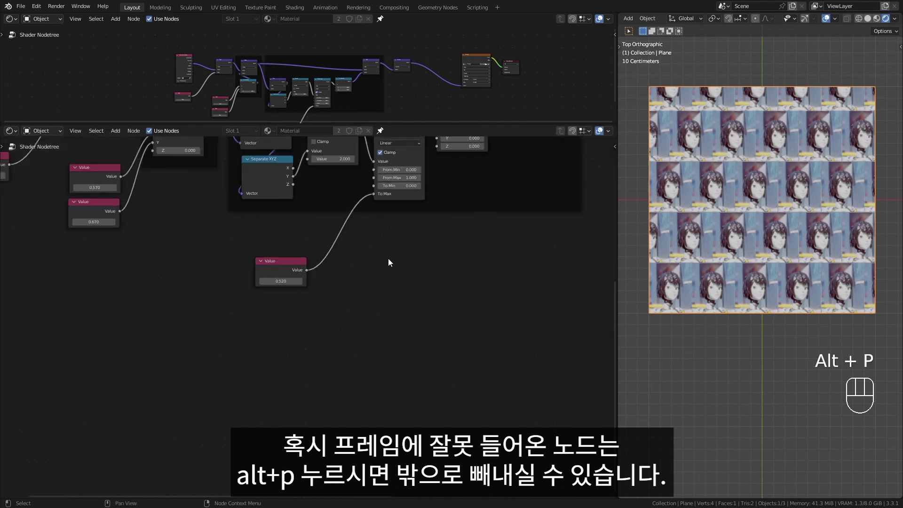
Label the frame around Divide W/H and the frame around the row offset nodes OFFSET
shift+middle_drag(388, 258, 378, 385)
scroll(372, 348, down, 2)
shift+middle_drag(332, 216, 345, 196)
click(167, 225)
key(g)
click(159, 224)
key(F2)
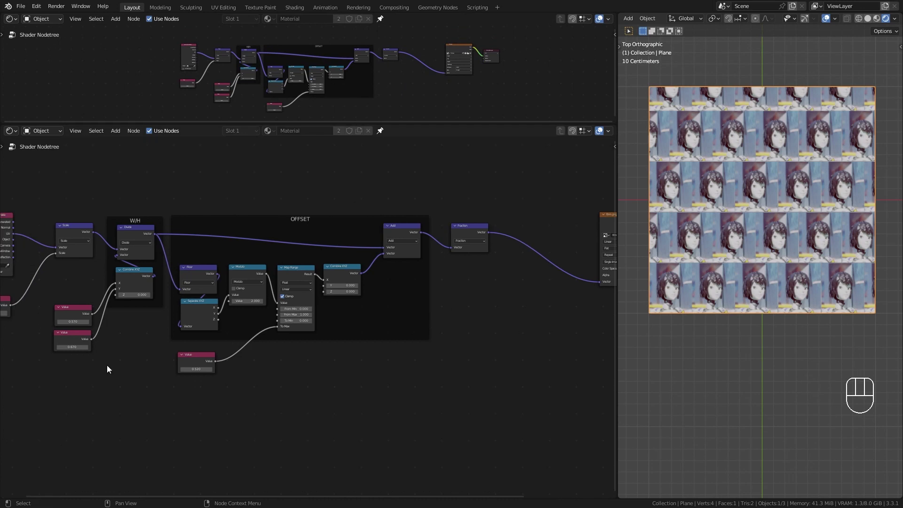
Preview the Fraction output and set the width Value to 0.44 and the height Value to 0.52
scroll(107, 369, up, 2)
shift+middle_drag(107, 369, 149, 317)
scroll(148, 317, up, 4)
mouse_move(99, 267)
shift+mouse_down()
mouse_move(81, 267)
mouse_move(99, 267)
shift+mouse_up()
shift+drag(277, 286, 271, 286)
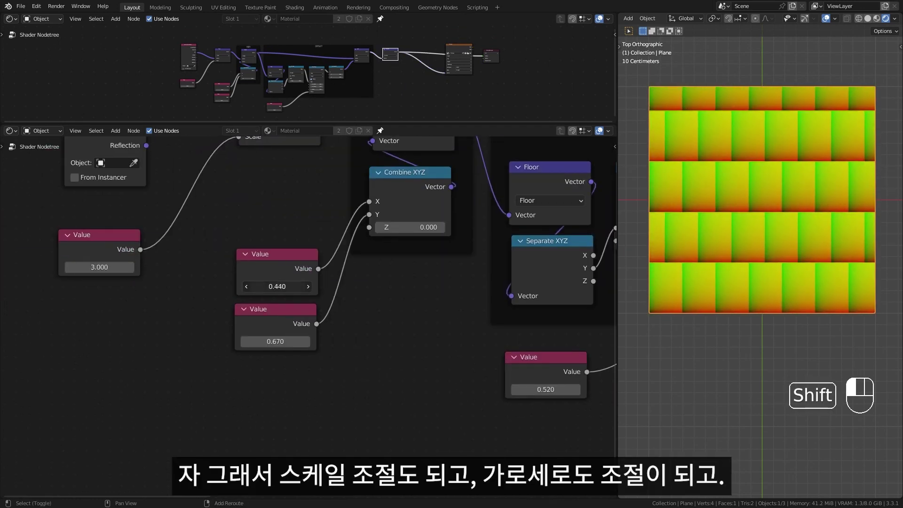
mouse_move(274, 341)
shift+mouse_down()
mouse_move(281, 342)
mouse_move(268, 342)
shift+mouse_up()
shift+middle_drag(430, 358, 239, 339)
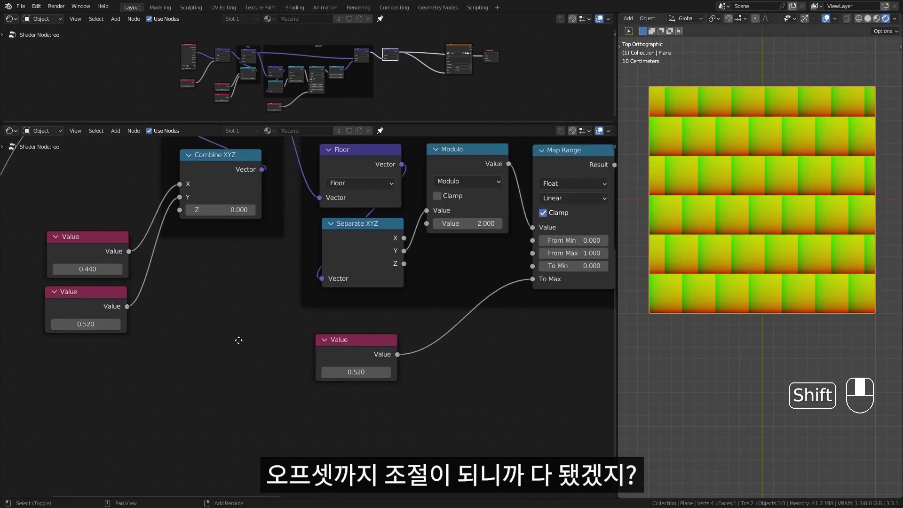
mouse_move(354, 371)
shift+mouse_down()
mouse_move(390, 372)
mouse_move(355, 373)
shift+mouse_up()
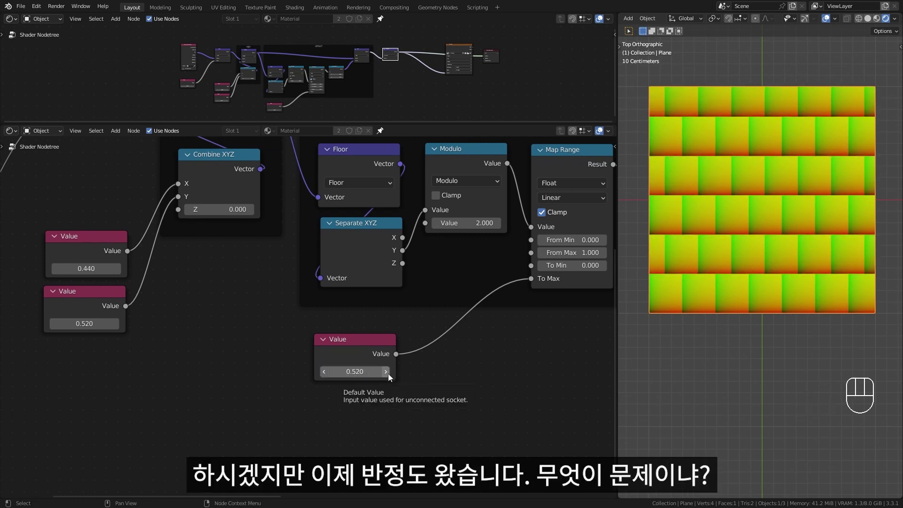
Preview the thm.png texture, move its node closer to Fraction, and set the width Value to 0.78
scroll(409, 368, down, 7)
shift+middle_drag(470, 351, 172, 397)
scroll(385, 303, down, 2)
ctrl+shift+click(534, 222)
drag(533, 221, 468, 226)
shift+middle_drag(156, 423, 458, 428)
scroll(315, 326, up, 8)
shift+middle_drag(183, 359, 271, 339)
scroll(272, 339, up, 4)
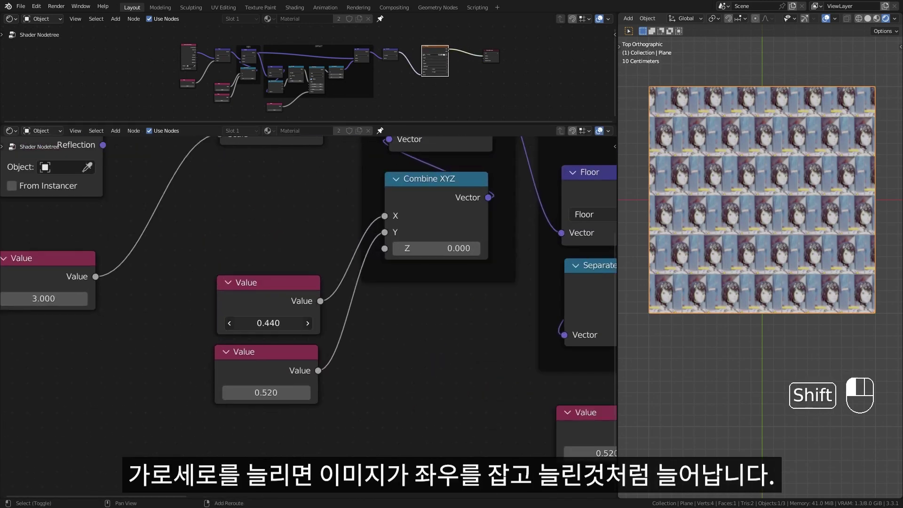
shift+drag(268, 323, 301, 322)
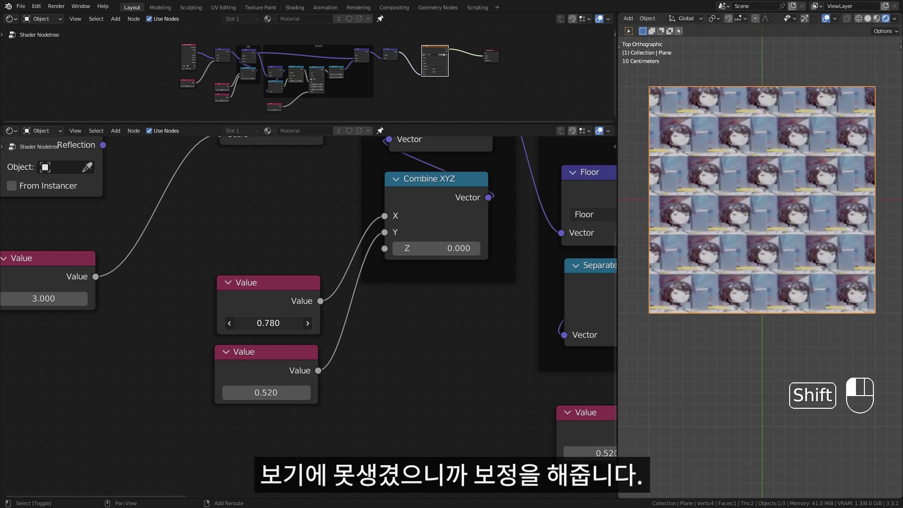
Move the width and height Value nodes farther from the W/H frame to make room for another node
scroll(337, 352, down, 2)
middle_drag(337, 352, 310, 319)
drag(196, 287, 230, 313)
key(g)
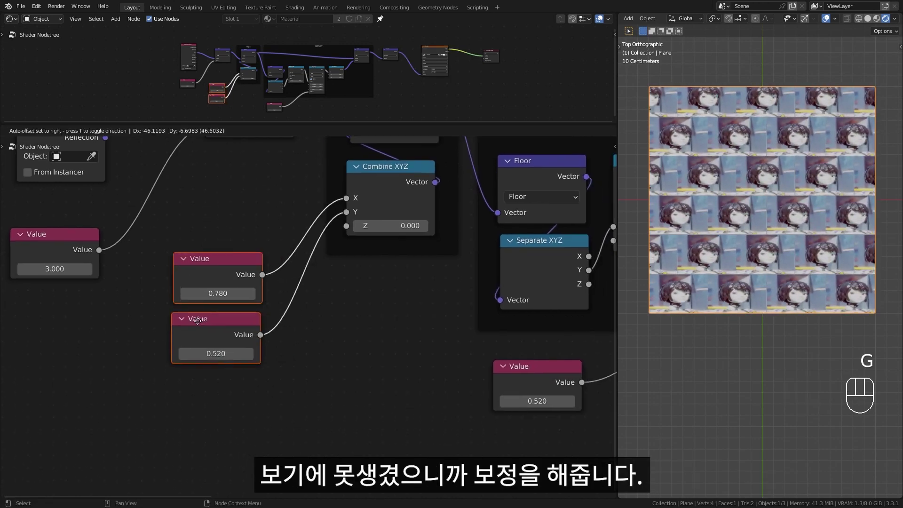
click(143, 333)
Add a second Combine XYZ node and connect the width Value to X and the height Value to Y
click(301, 321)
key(shift+a)
click(335, 316)
text(com)
key(Return)
click(344, 313)
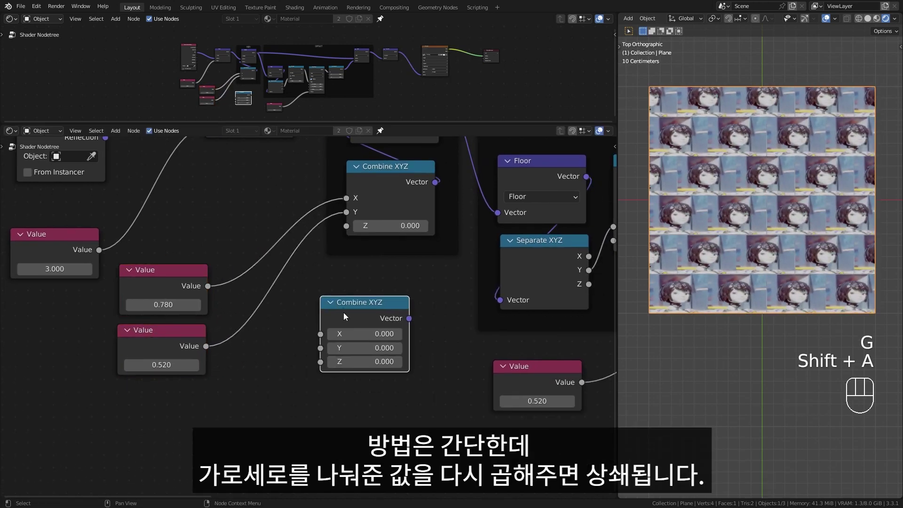
drag(207, 285, 315, 333)
drag(206, 347, 320, 348)
Move the new Combine XYZ below Fraction and shift the image texture and Material Output farther along to free space
click(366, 333)
scroll(368, 333, down, 10)
shift+middle_drag(409, 330, 157, 371)
scroll(159, 371, down, 3)
key(g)
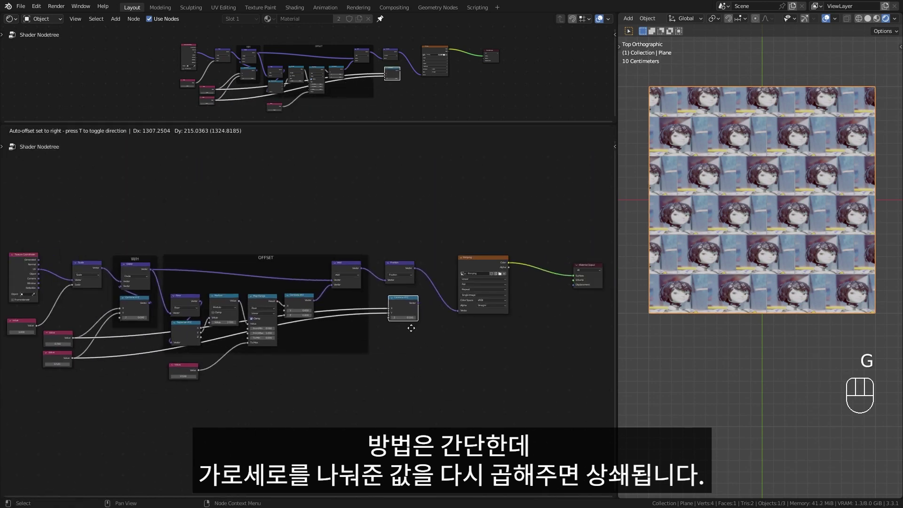
click(411, 328)
middle_drag(409, 331, 278, 389)
scroll(310, 316, up, 5)
key(g)
click(573, 417)
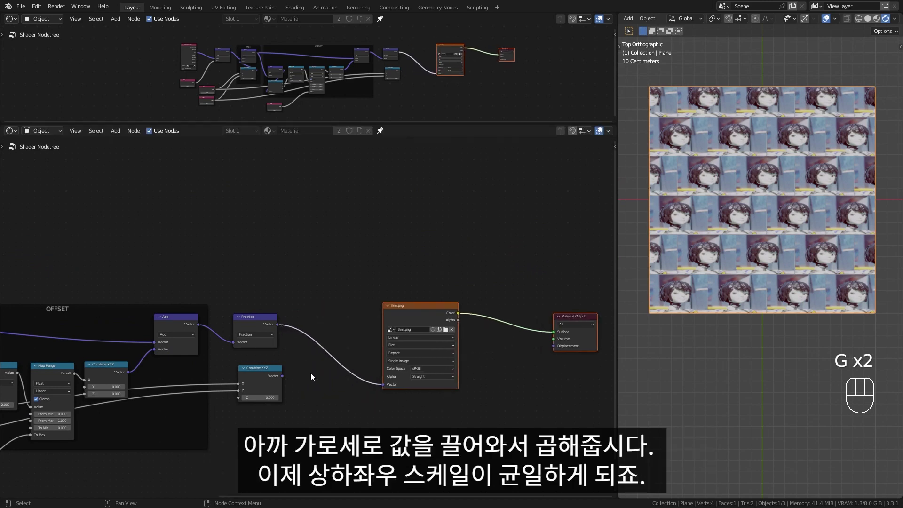
Duplicate Fraction before the image texture, change the copy to Multiply, and connect the new Combine XYZ to its second vector
scroll(296, 397, up, 7)
mouse_move(310, 372)
shift+middle_down()
mouse_move(297, 398)
mouse_move(324, 375)
shift+middle_up()
click(245, 280)
key(shift+d)
click(377, 297)
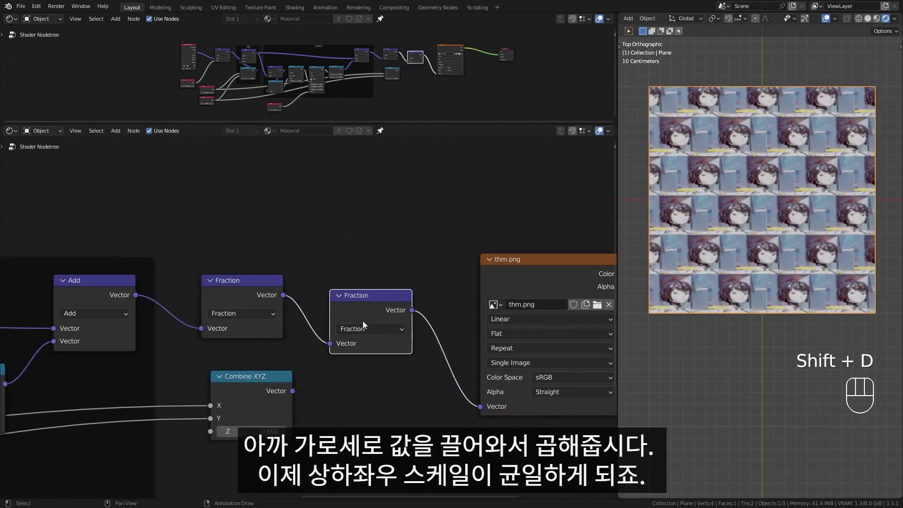
click(372, 329)
click(369, 288)
drag(293, 391, 330, 356)
Set the width Value to 0.9 and the height Value to 0.3
scroll(738, 264, up, 1)
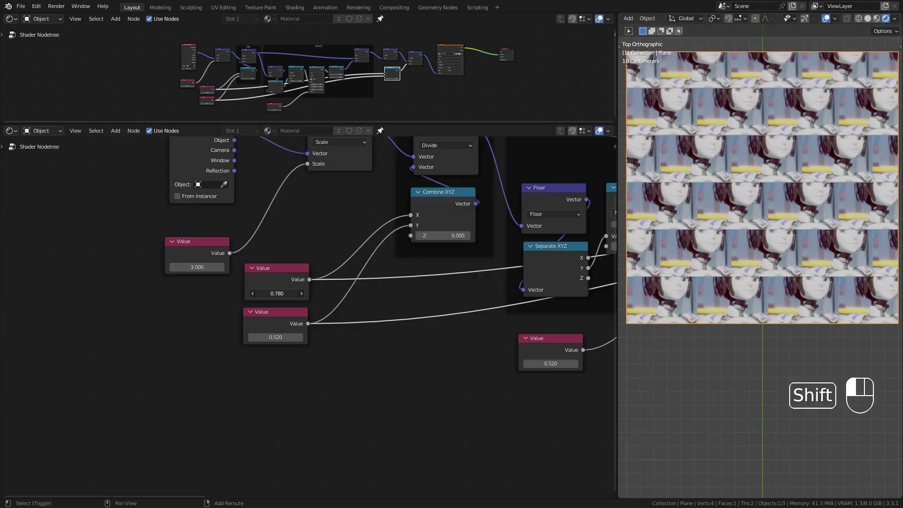
shift+drag(270, 293, 276, 293)
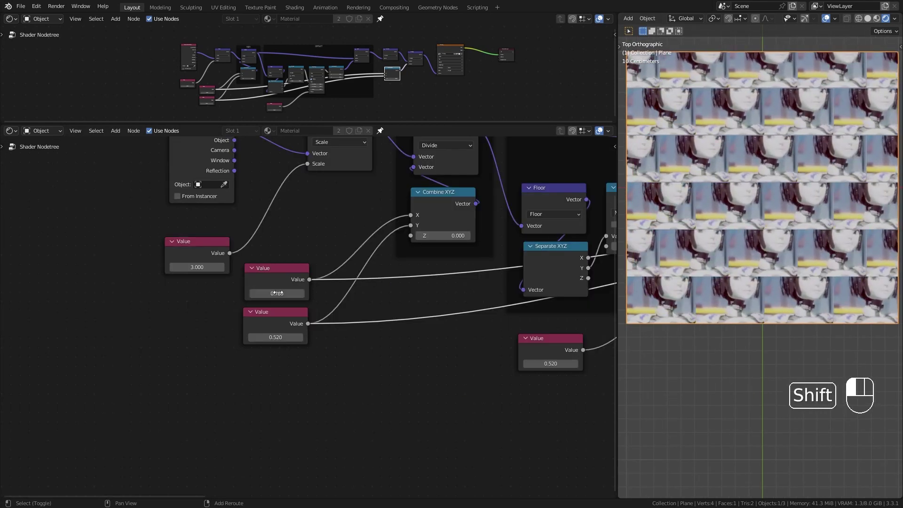
shift+drag(275, 337, 282, 337)
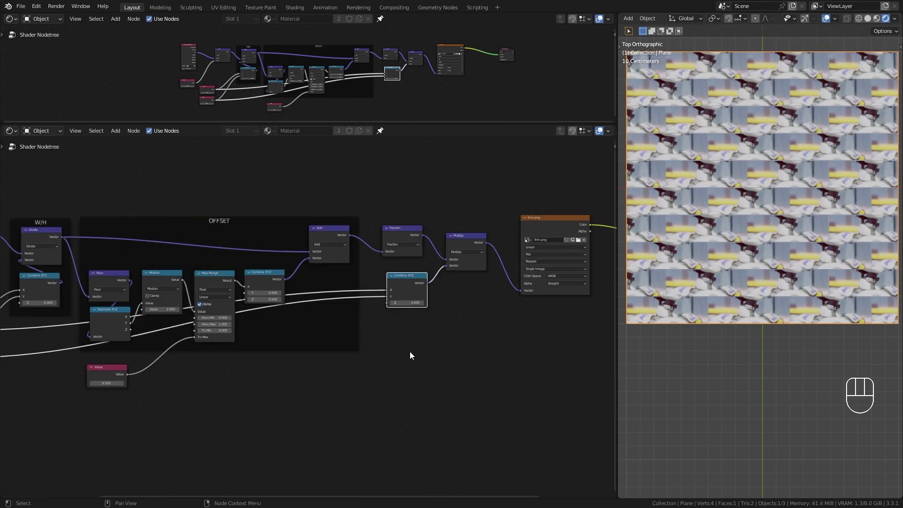
Preview the Multiply node's output on the plane to examine the coordinate range of each brick
scroll(309, 329, up, 2)
ctrl+shift+click(266, 253)
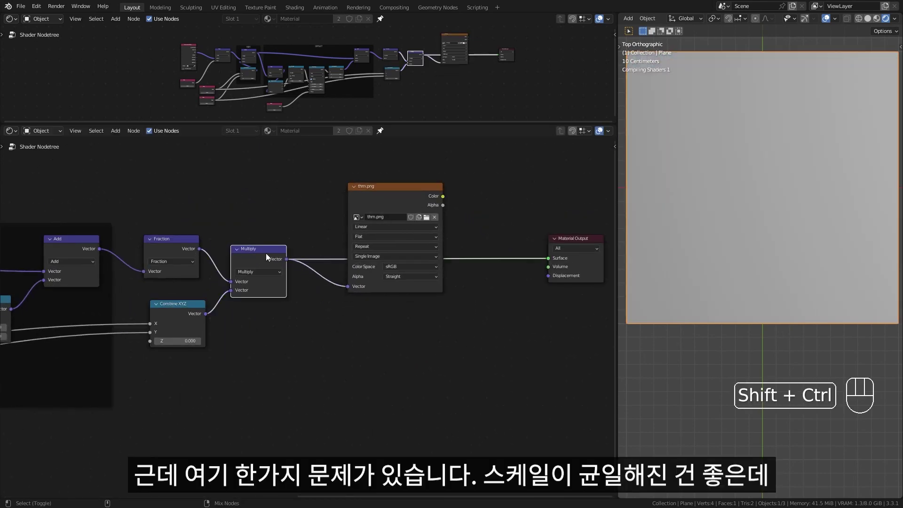
scroll(322, 309, up, 2)
middle_drag(323, 348, 329, 323)
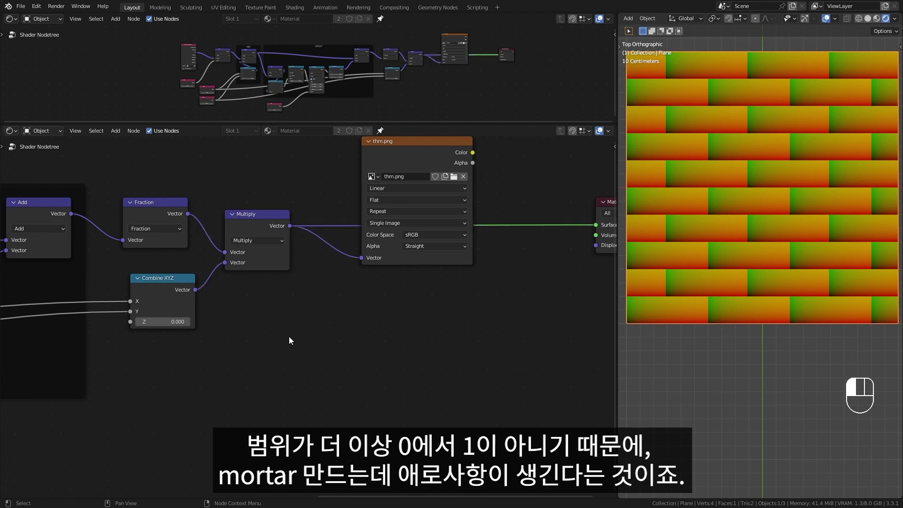
Add a Separate XYZ node below the image texture and feed it the Multiply vector
scroll(288, 337, up, 3)
key(shift+a)
click(317, 304)
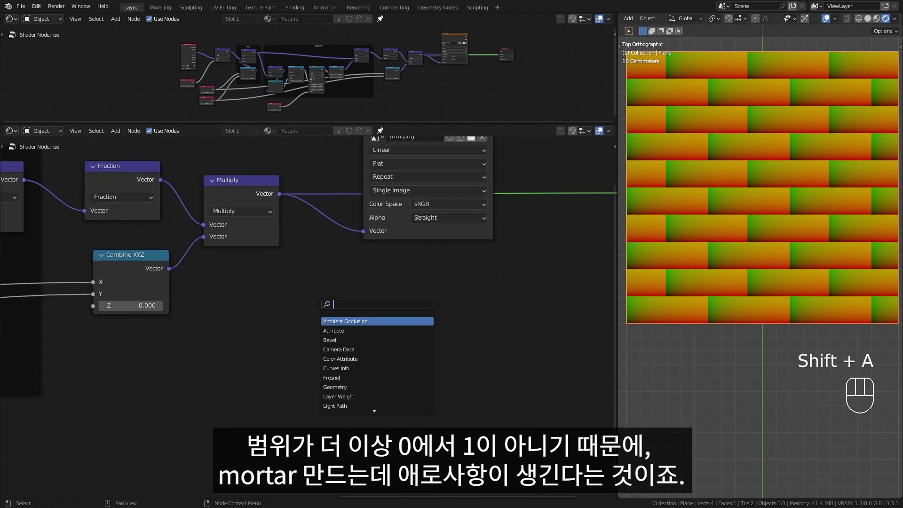
text(xs)
click(349, 321)
drag(280, 193, 286, 309)
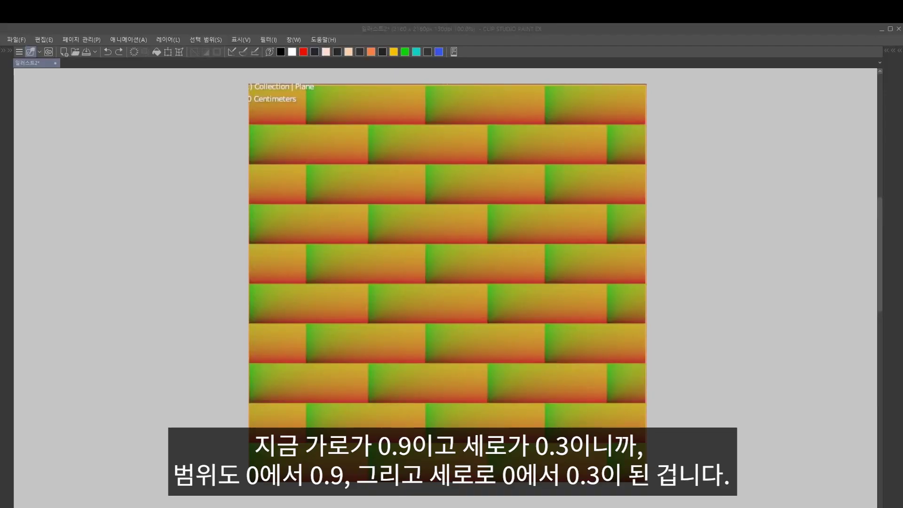
drag(426, 288, 427, 304)
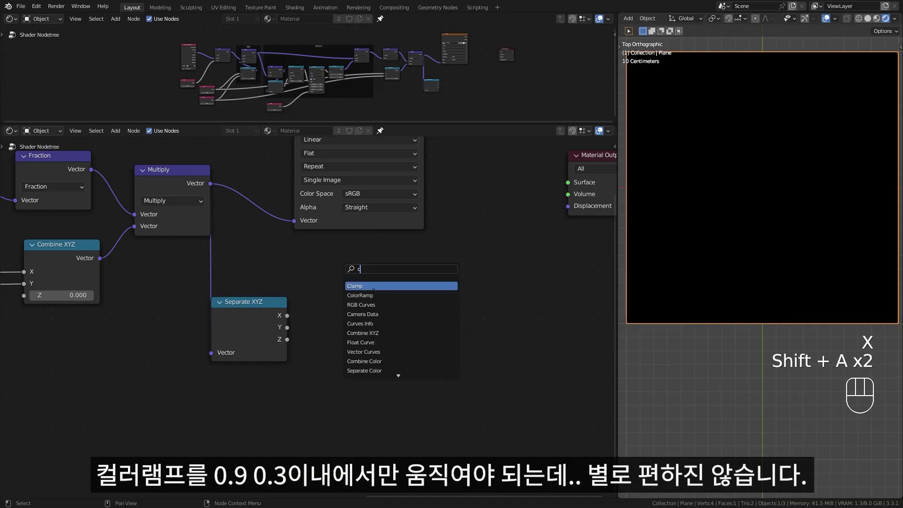
Try a ColorRamp on the Separate XYZ Y output and adjust its black stop to form mortar lines
click(383, 284)
click(369, 350)
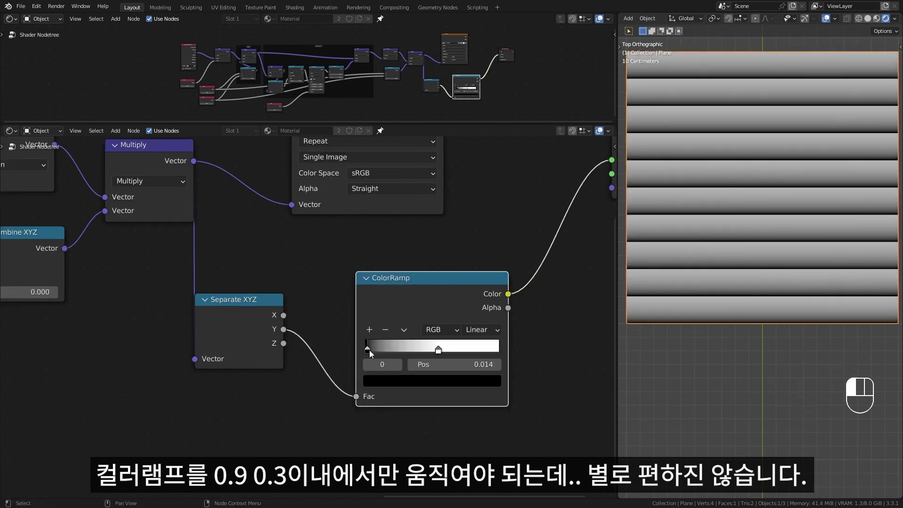
mouse_move(369, 350)
mouse_down()
mouse_move(406, 348)
mouse_move(355, 345)
mouse_move(395, 345)
mouse_move(373, 348)
mouse_up()
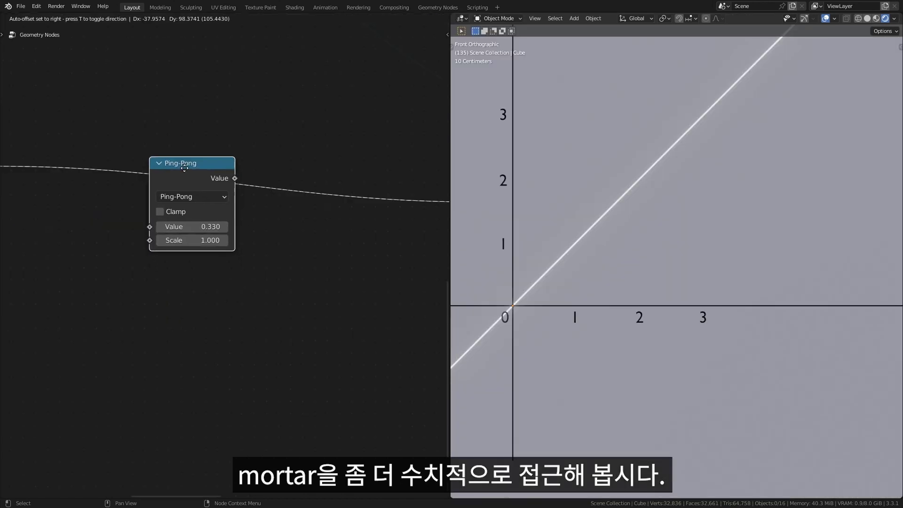
Insert a Ping-Pong node into the link of the line-graph example in Geometry Nodes
drag(187, 170, 198, 166)
drag(218, 251, 258, 240)
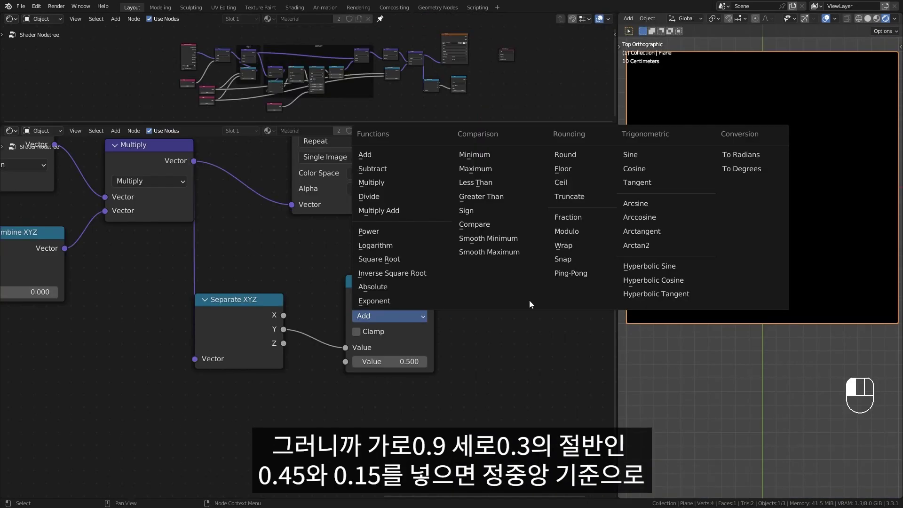
Change the Math node on the Y output to Ping-Pong and set its Scale to 0.15
click(530, 300)
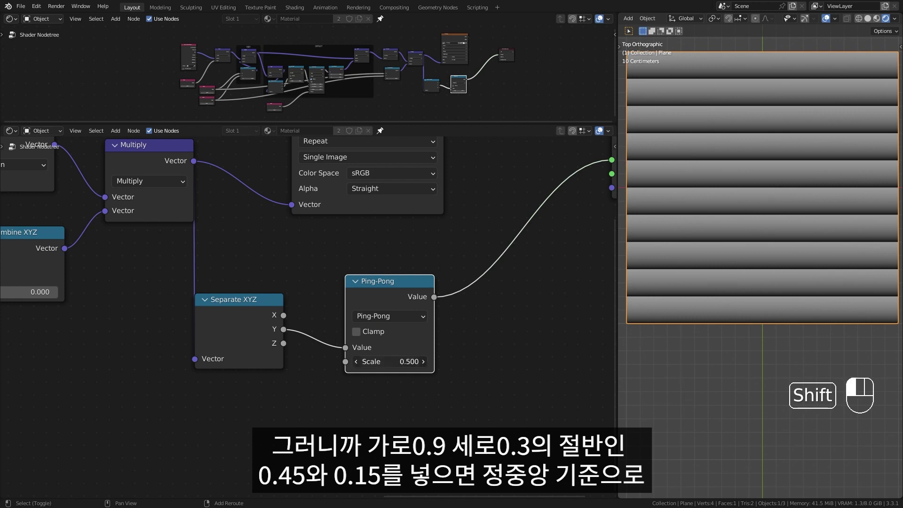
shift+drag(389, 362, 299, 362)
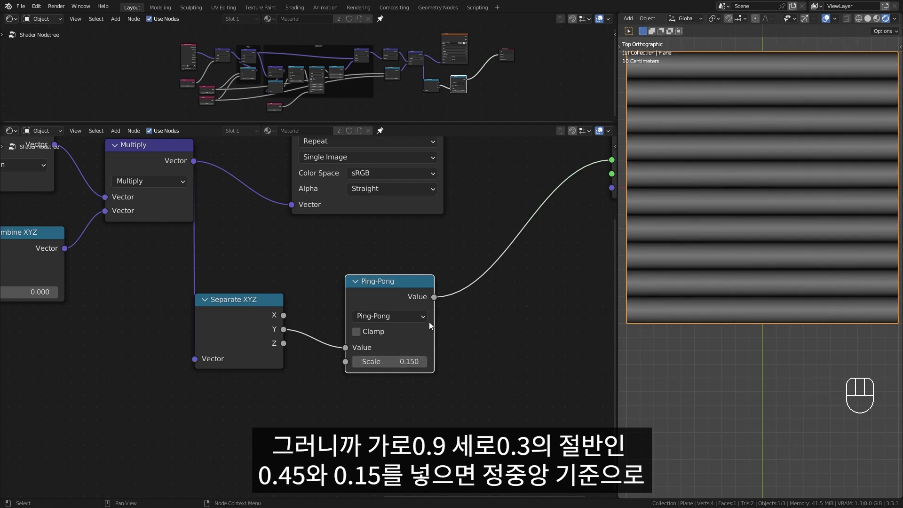
Create a second Ping-Pong node on the X output with a Scale of 0.45 and preview it
drag(378, 292, 351, 284)
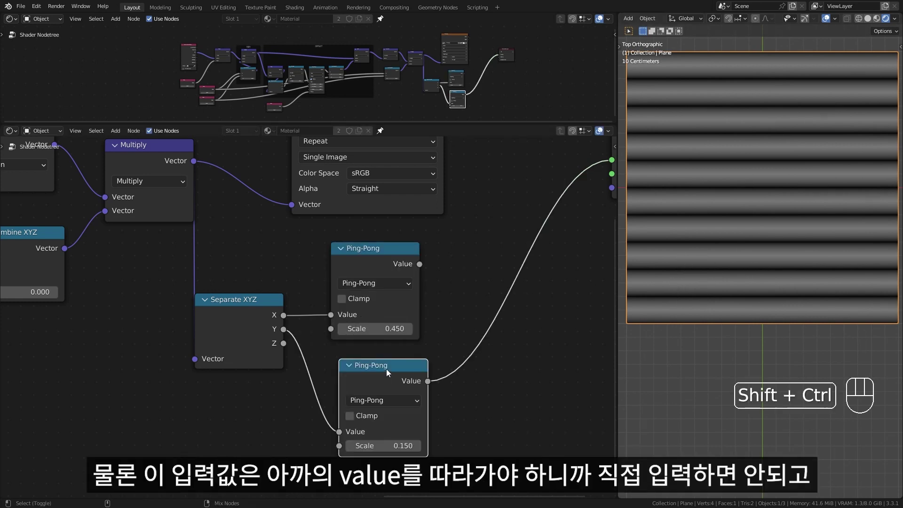
ctrl+shift+click(382, 250)
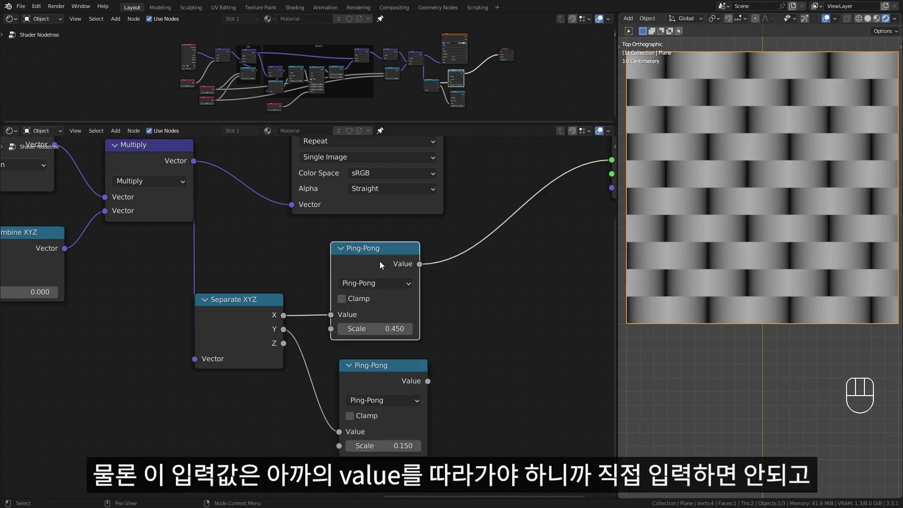
shift+middle_drag(231, 374, 302, 351)
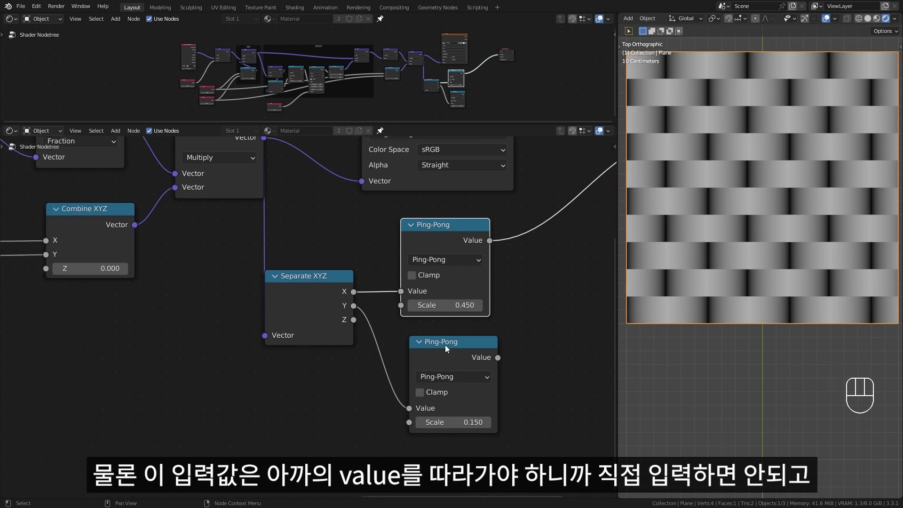
scroll(334, 343, down, 6)
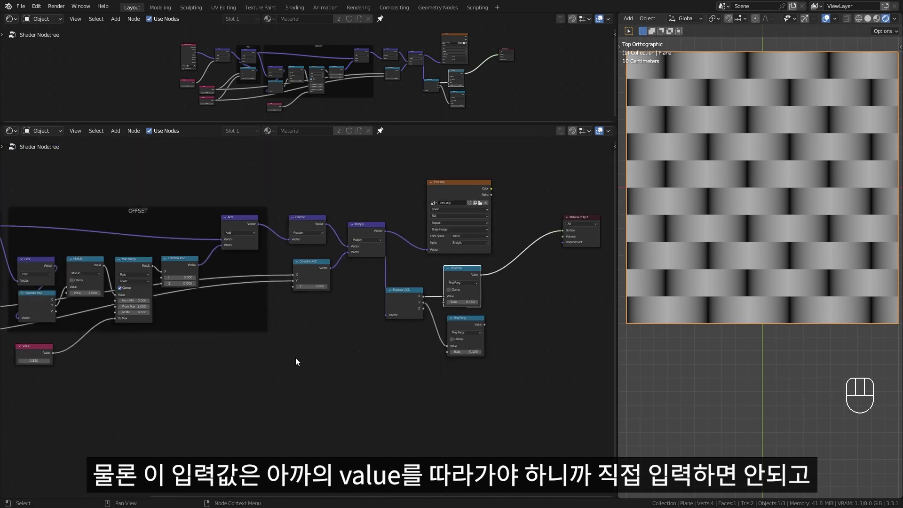
Branch a Reroute off the output of the brick-width Value node
shift+scroll(442, 355, left, 4)
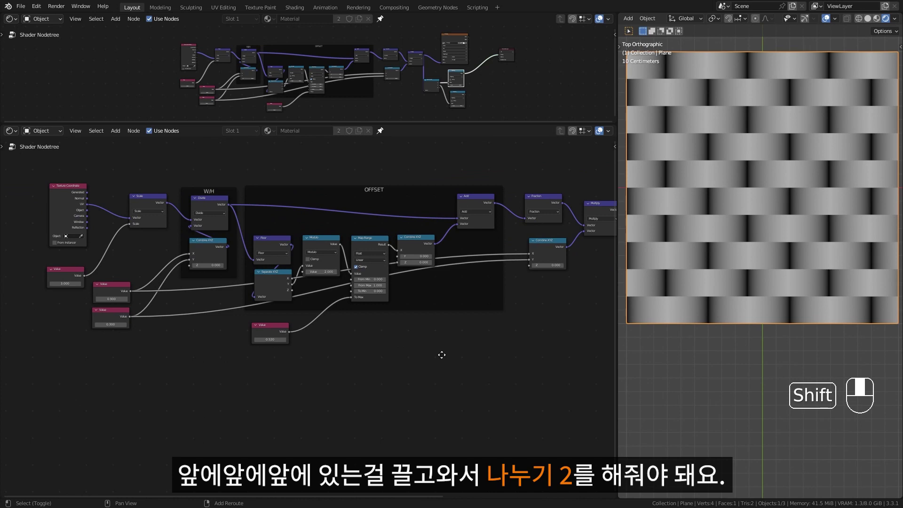
shift+middle_drag(442, 355, 329, 343)
scroll(290, 343, down, 4)
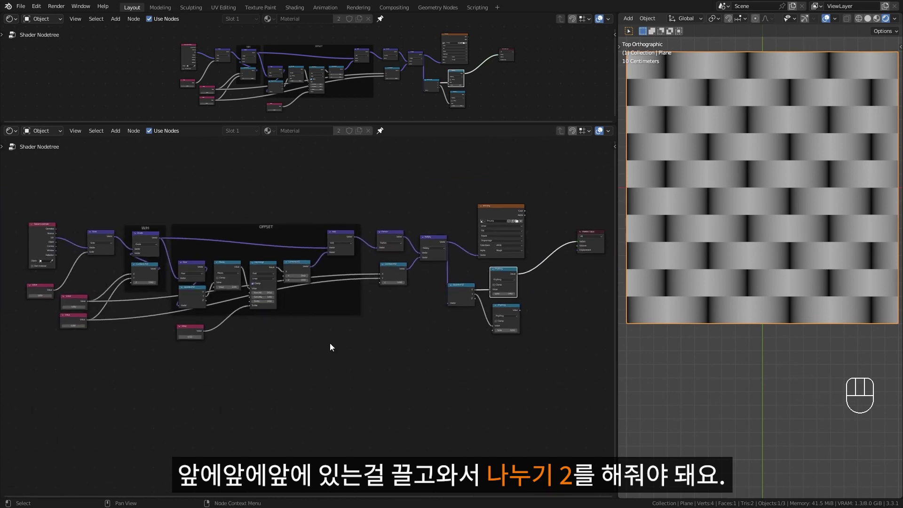
shift+middle_drag(145, 335, 205, 357)
scroll(236, 333, up, 3)
shift+scroll(206, 358, left, 5)
scroll(267, 366, up, 3)
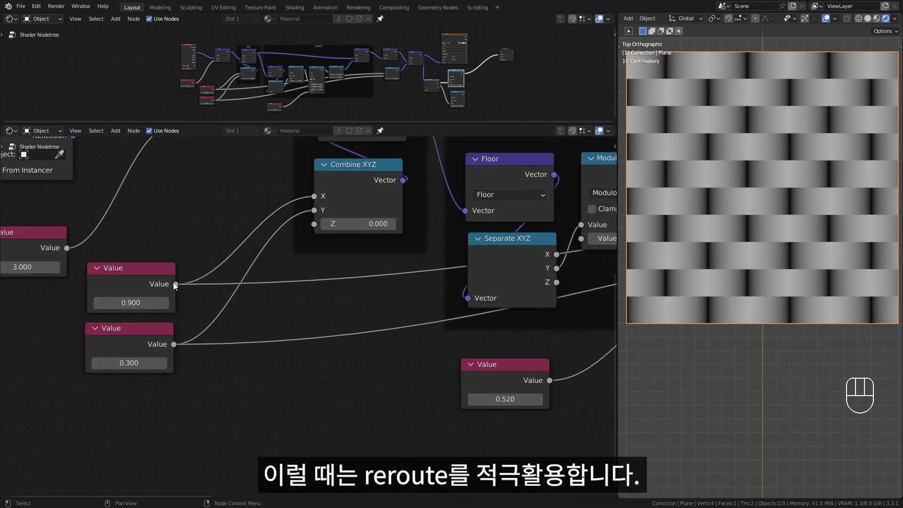
drag(175, 283, 316, 396)
middle_drag(291, 360, 296, 287)
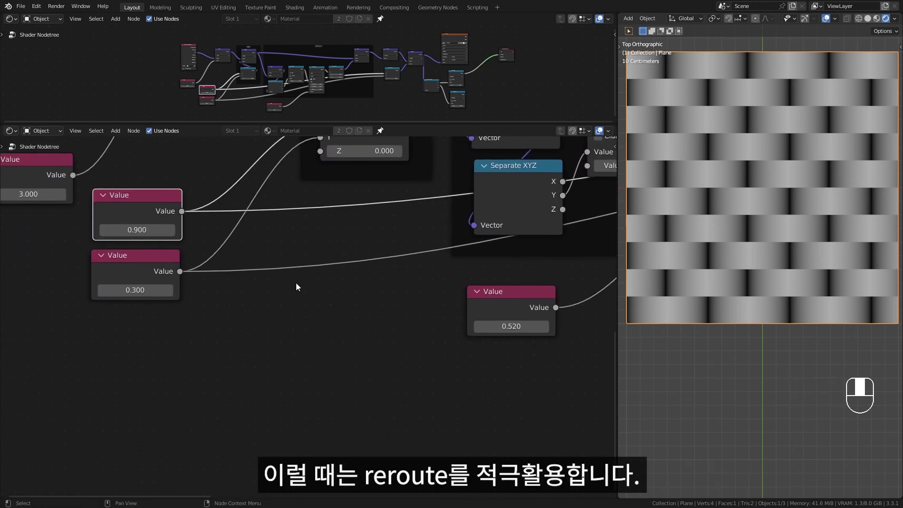
drag(181, 212, 314, 286)
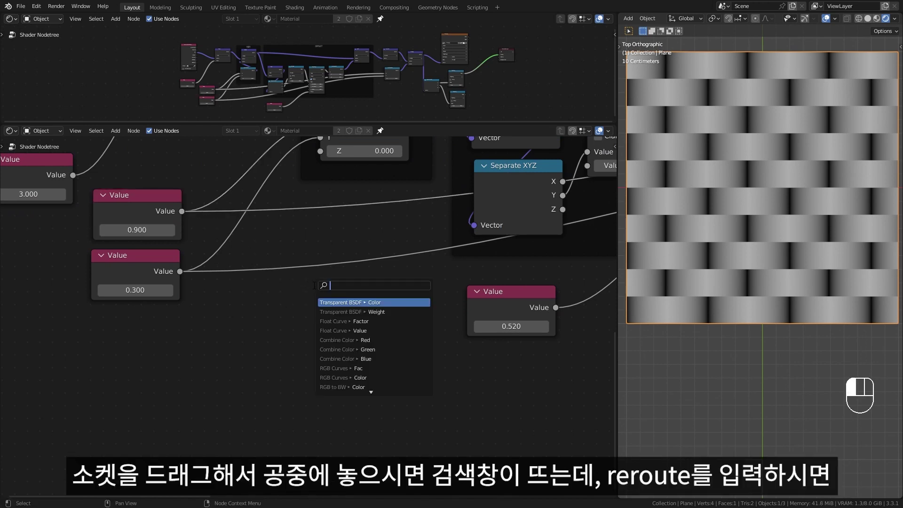
text(re)
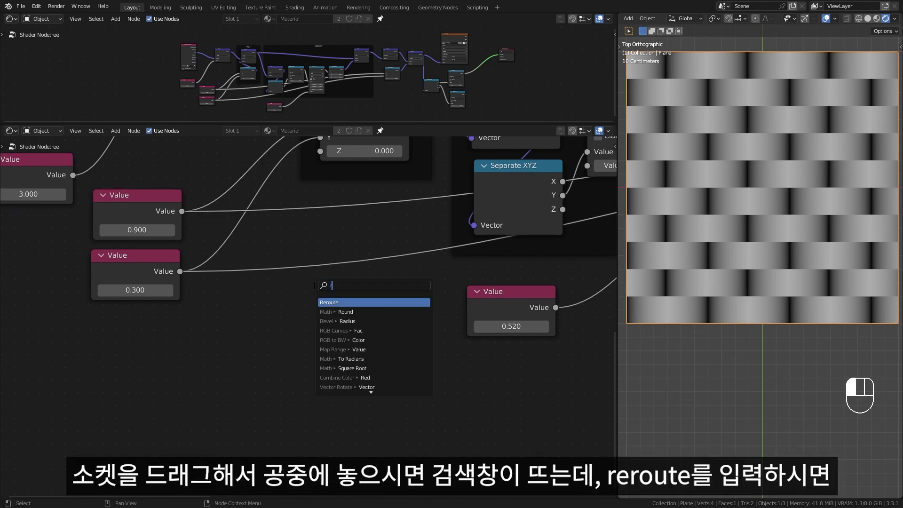
click(339, 302)
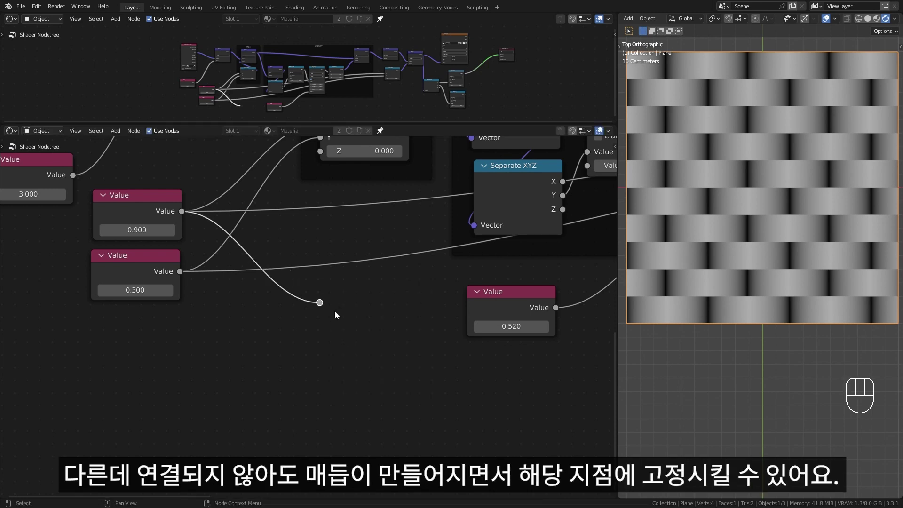
Move the width Reroute beside the final Separate XYZ node and connect it to the Scale of the X Ping-Pong
key(g)
click(359, 324)
scroll(357, 323, down, 11)
scroll(416, 329, down, 5)
shift+middle_drag(418, 330, 200, 332)
key(g)
click(450, 323)
scroll(453, 323, up, 10)
scroll(452, 324, up, 2)
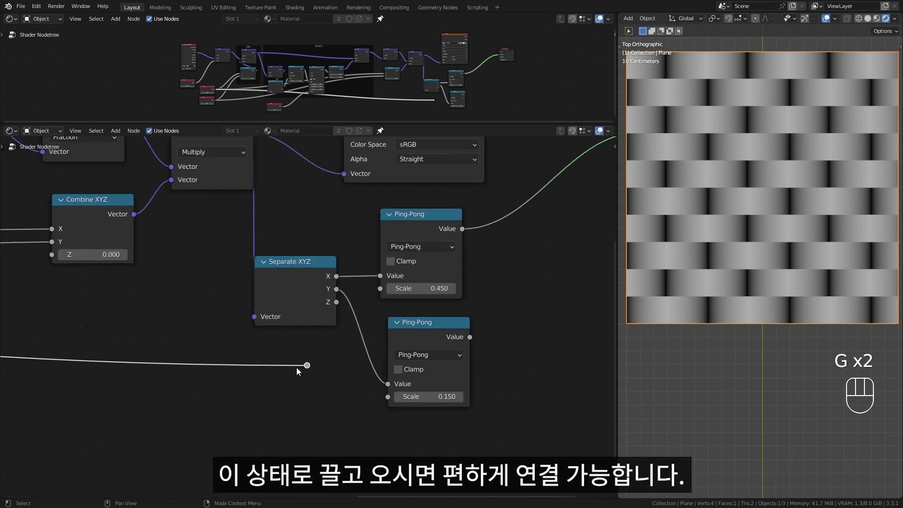
drag(381, 287, 381, 289)
Insert a duplicated Math node set to Divide by 2 between the width Reroute and the X Ping-Pong's Scale
key(g)
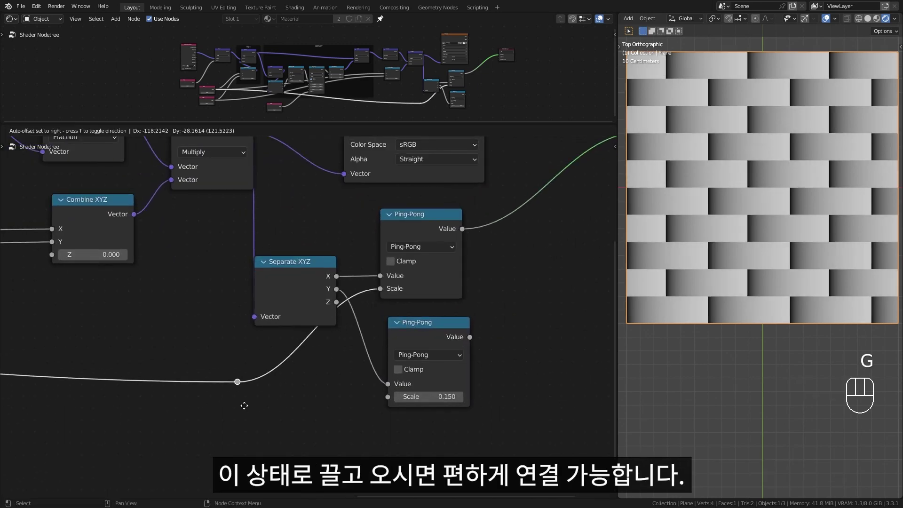
click(165, 424)
key(shift+d)
click(218, 360)
click(231, 371)
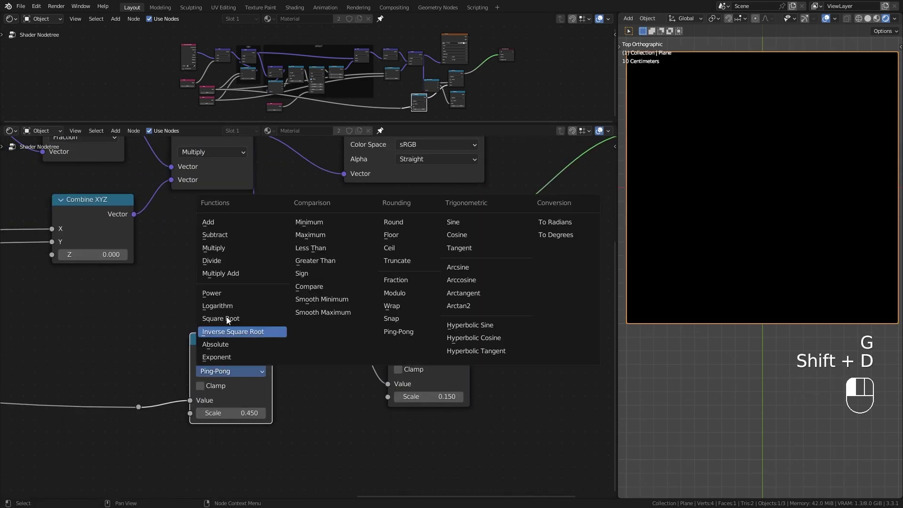
click(231, 261)
click(229, 413)
text(2)
key(Return)
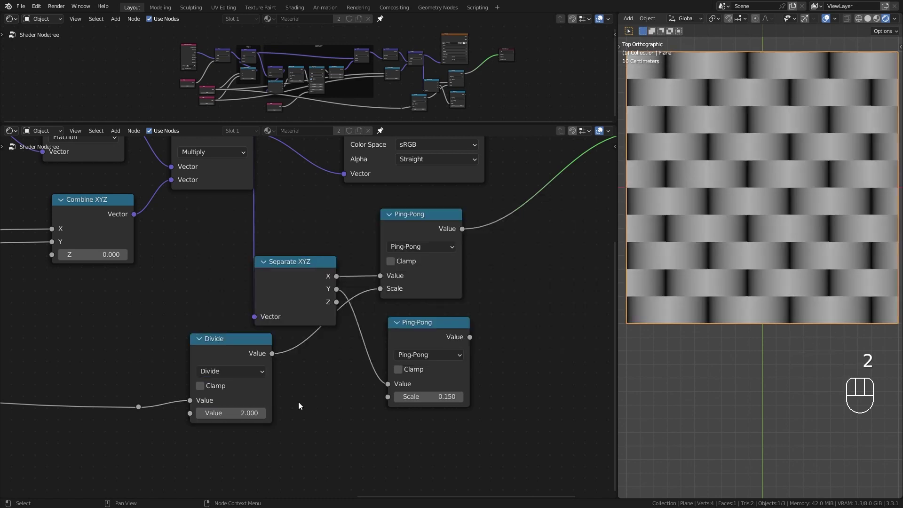
Route the brick-height value through a duplicate of the Divide by 2 node into the Y Ping-Pong's Scale
middle_drag(104, 453, 335, 361)
scroll(335, 360, down, 3)
scroll(335, 360, down, 3)
drag(70, 284, 540, 331)
click(352, 208)
key(shift+d)
click(349, 304)
drag(256, 346, 308, 367)
drag(390, 320, 508, 270)
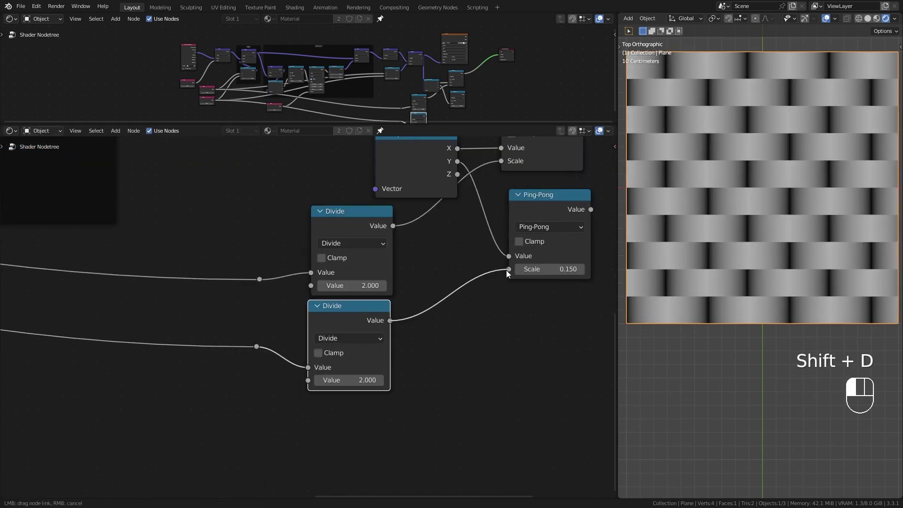
Try a ColorRamp on the X Ping-Pong output and move its white stop close to the black one
key(shift+a)
click(318, 239)
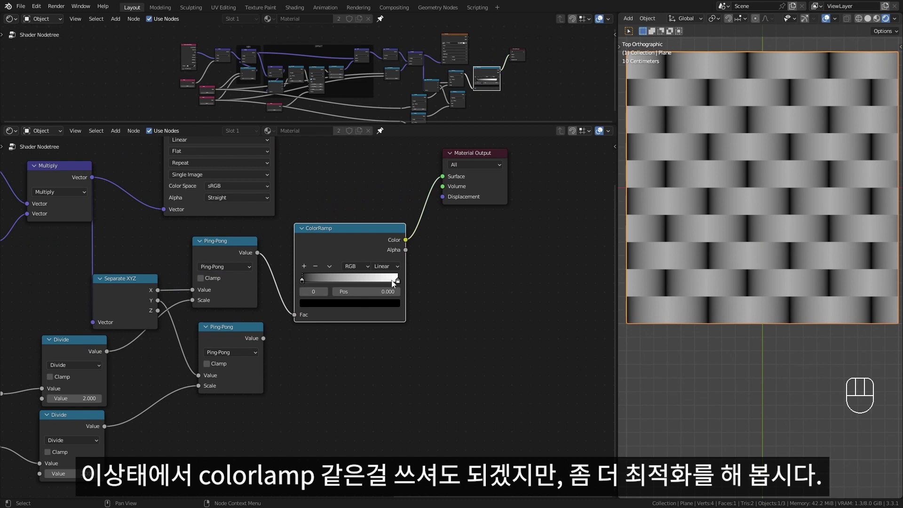
drag(393, 283, 315, 281)
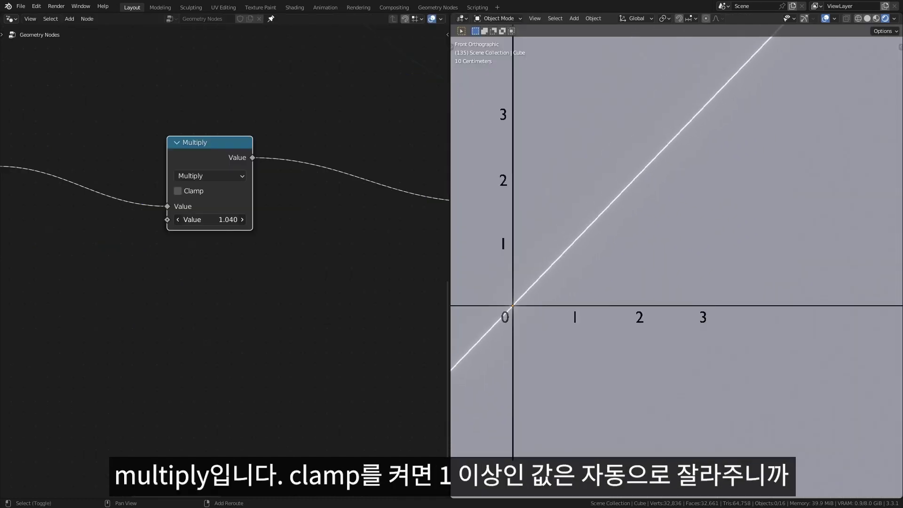
Raise the Multiply value in the Geometry Nodes line-graph example and enable Clamp
drag(210, 219, 249, 219)
click(183, 194)
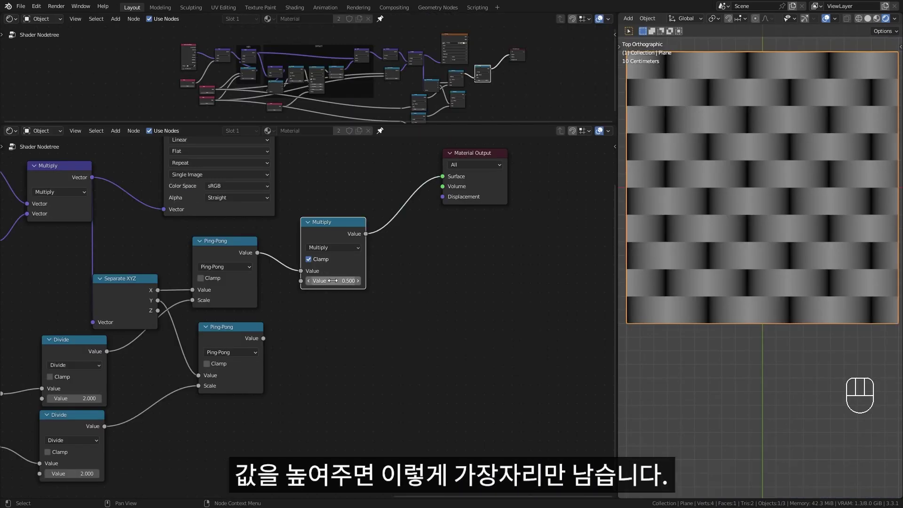
Set the clamped Multiply on the X Ping-Pong to 8.8, duplicate it onto the Y Ping-Pong and preview both
drag(333, 281, 355, 281)
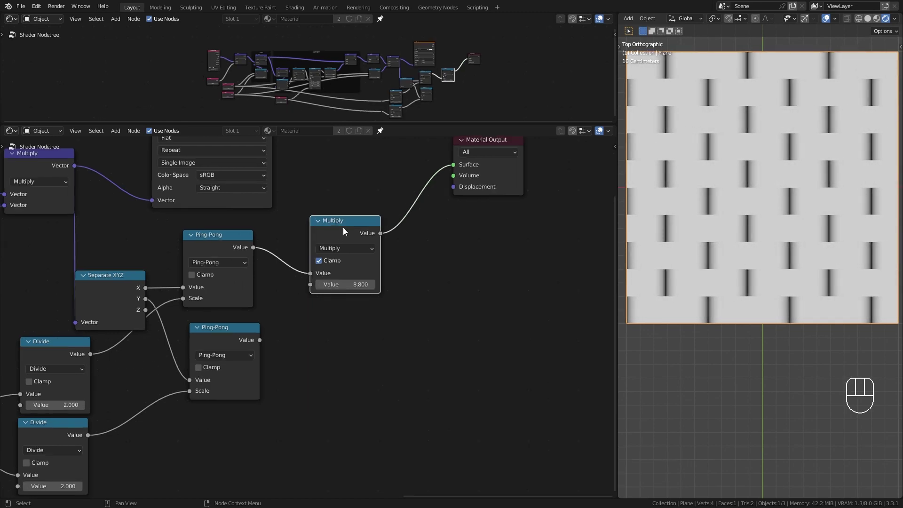
key(shift+d)
click(346, 329)
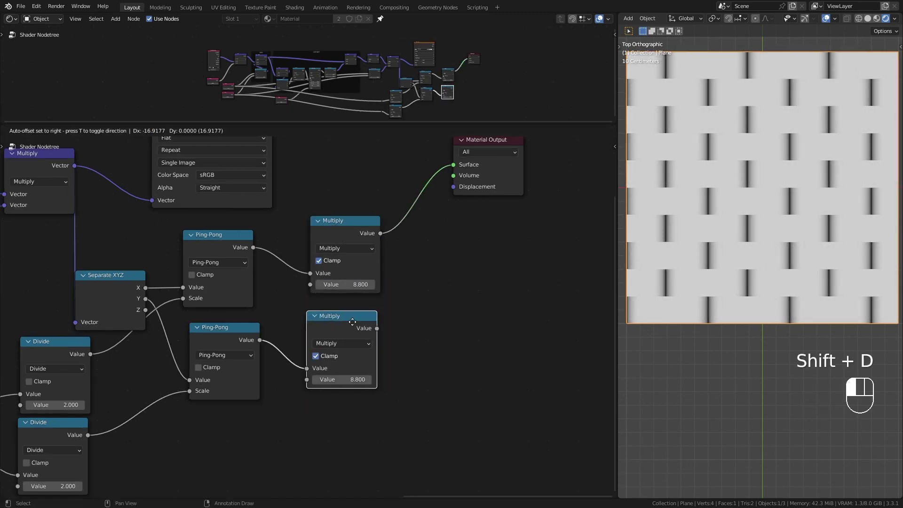
ctrl+shift+click(345, 329)
ctrl+shift+click(359, 227)
middle_drag(367, 226, 320, 224)
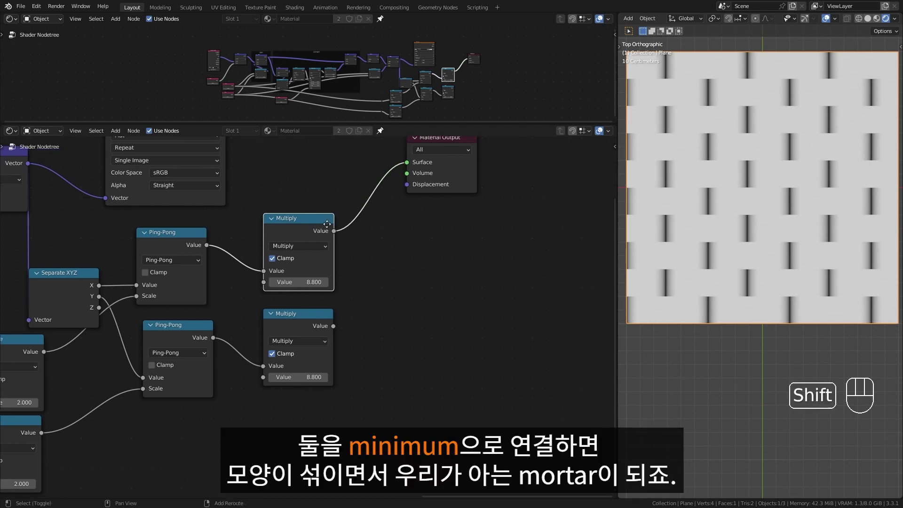
Combine both Multiply outputs with a duplicated Math node set to Minimum and feed it to the Material Output
key(shift+d)
click(430, 230)
click(420, 254)
click(476, 279)
drag(333, 326, 374, 288)
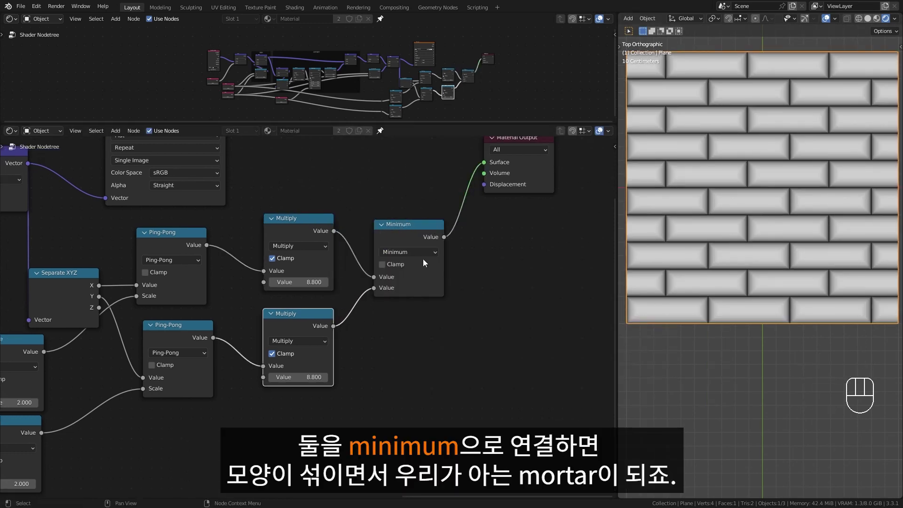
Move the Material Output farther from the Minimum node and add a Glossy BSDF between them
scroll(437, 263, down, 3)
shift+middle_drag(437, 263, 351, 280)
drag(411, 183, 611, 183)
click(519, 244)
key(shift+a)
key(shift+a)
text(g)
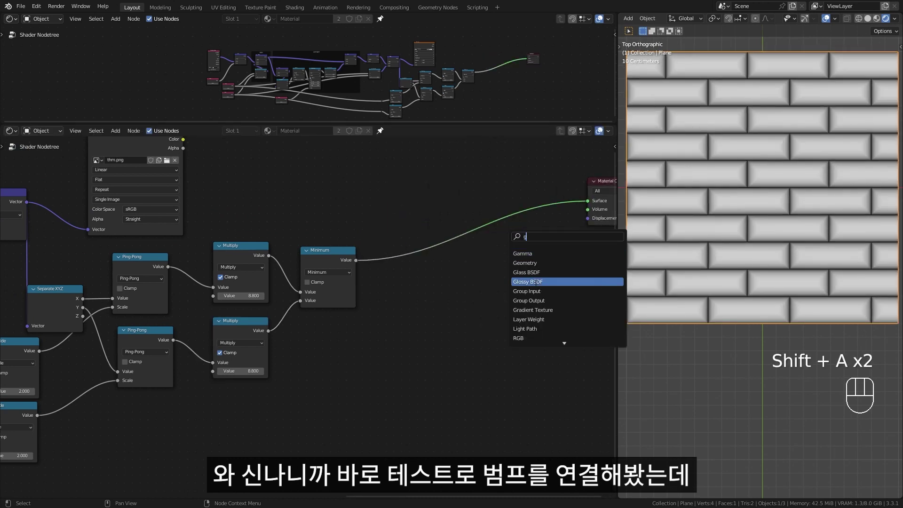
click(536, 283)
click(521, 293)
Add a Bump node with its Height driven by Minimum, link its Normal to the Glossy BSDF and preview that shader
key(shift+a)
text(b)
click(508, 307)
click(429, 287)
drag(356, 260, 420, 330)
alt+right_drag(444, 319, 523, 285)
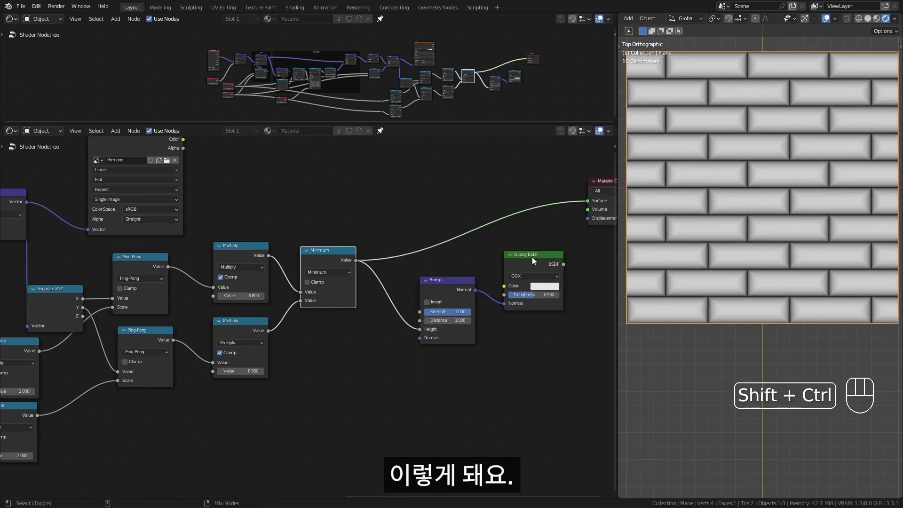
ctrl+shift+click(533, 260)
middle_drag(732, 219, 775, 266)
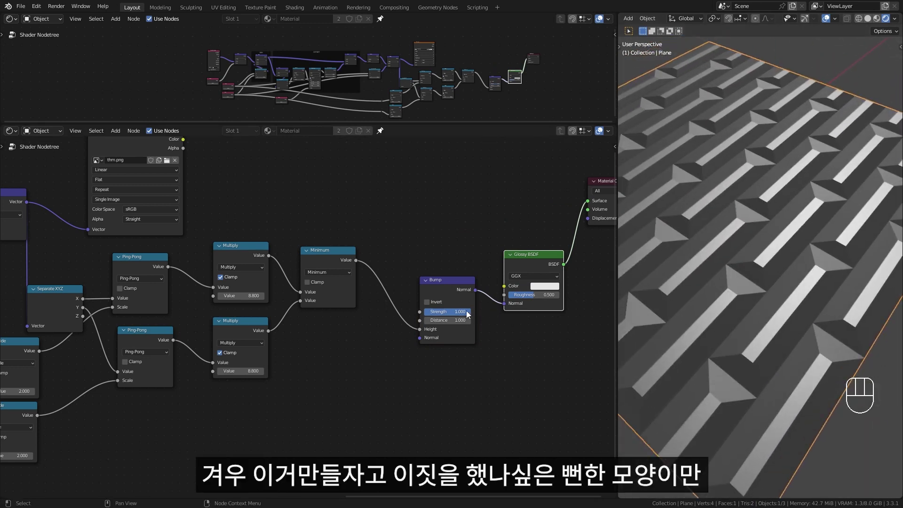
Shift the Bump, Glossy BSDF and Material Output nodes away and insert a Float Curve between Minimum and Bump
scroll(436, 224, down, 2)
middle_drag(436, 224, 383, 212)
drag(353, 188, 522, 335)
key(g)
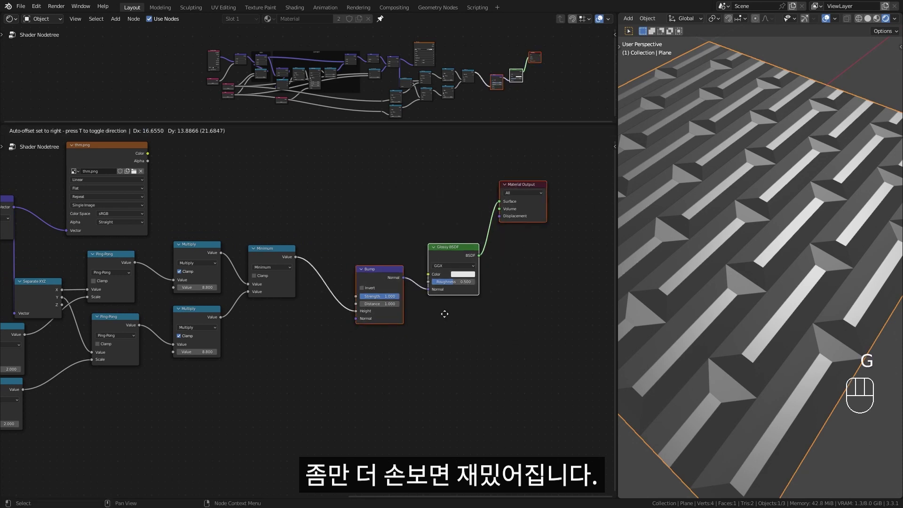
click(543, 301)
scroll(417, 239, up, 2)
key(shift+a)
text(sf)
key(Return)
click(352, 231)
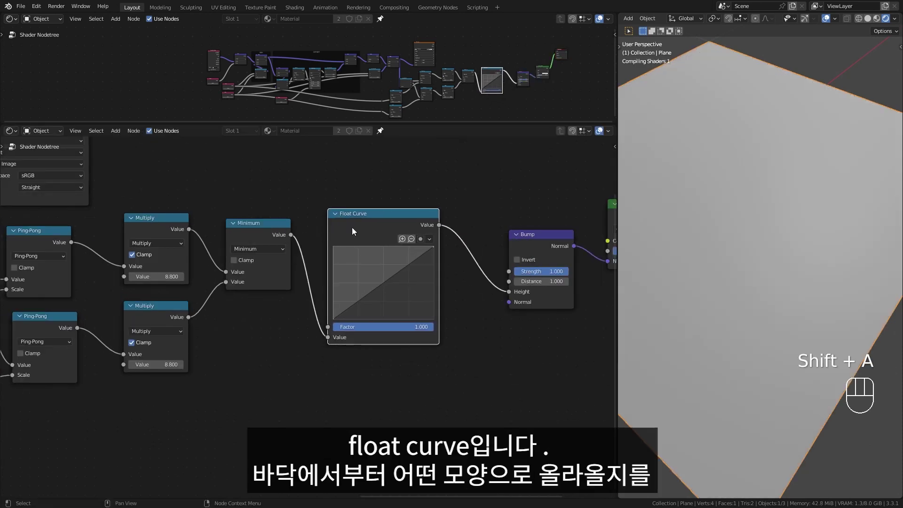
Bow the Float Curve upward with a point at about 0.336, 0.819 and set the Bump Distance to 0.05
drag(371, 267, 366, 260)
scroll(510, 294, up, 3)
middle_drag(510, 293, 440, 292)
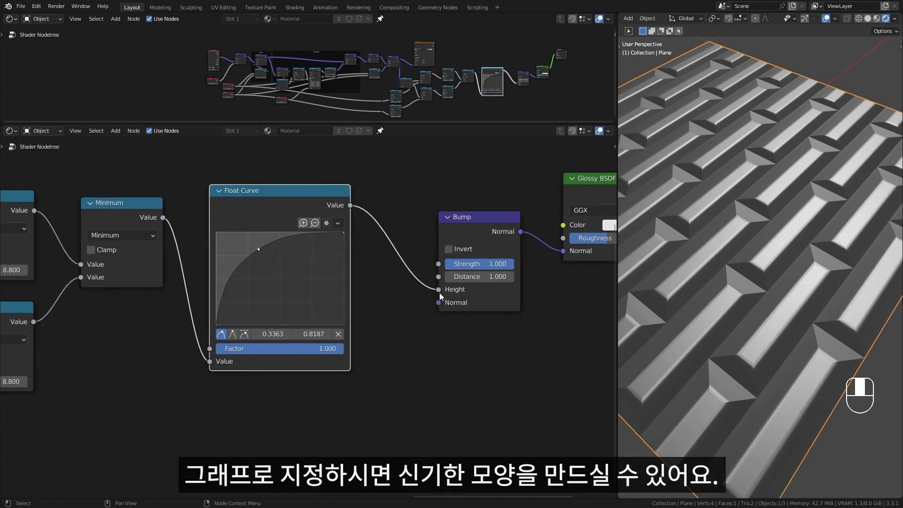
text(.05)
key(Return)
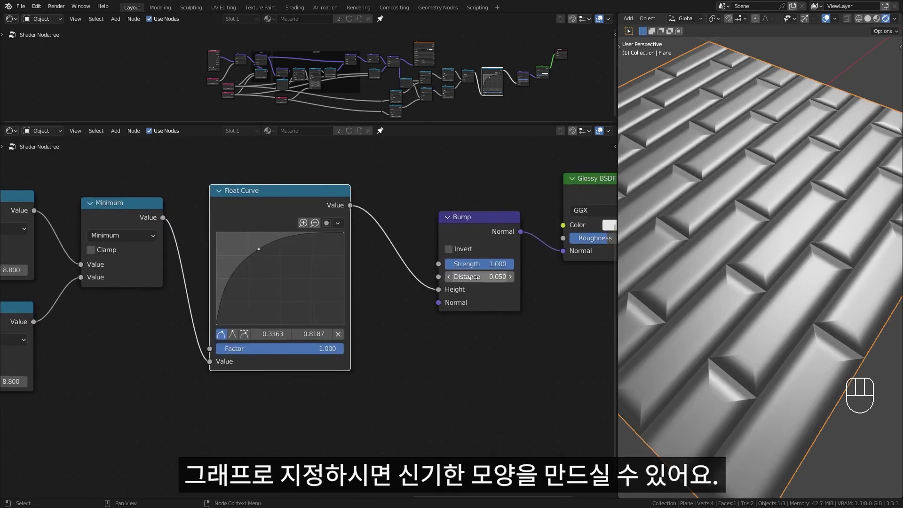
mouse_move(468, 268)
mouse_down()
mouse_move(450, 268)
mouse_move(471, 269)
mouse_up()
Add more Float Curve points to form a wavy profile with a low point at about 0.109, 0.0375
middle_drag(262, 276, 282, 271)
drag(301, 248, 306, 261)
drag(325, 246, 330, 240)
drag(253, 307, 251, 316)
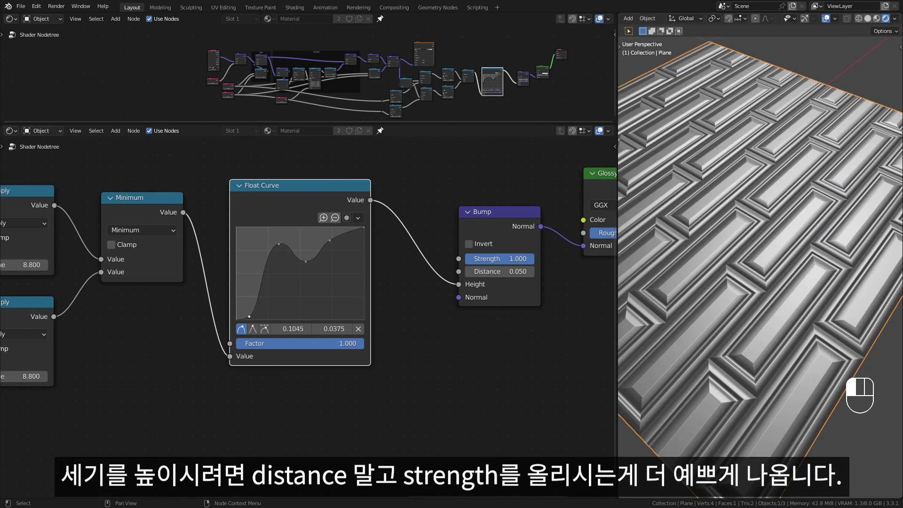
Set the Bump node's Distance to 0.01
double_click(500, 274)
text(0.01)
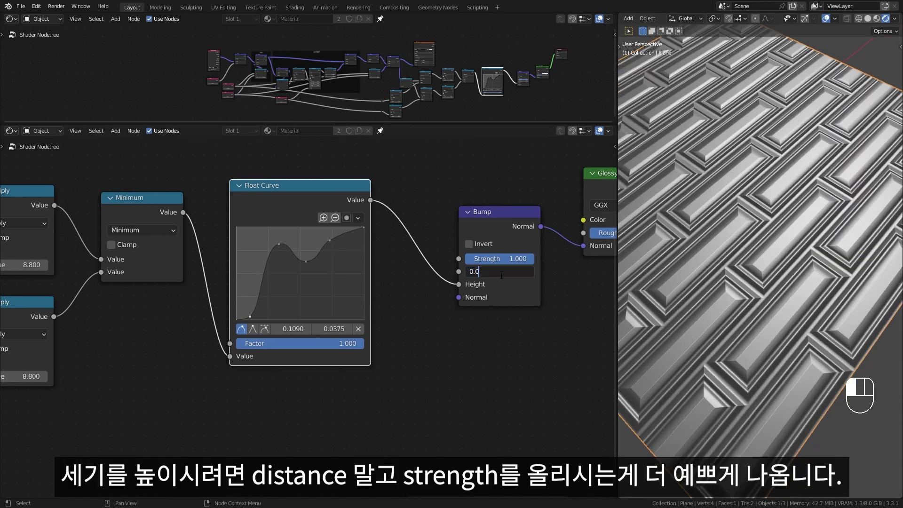
key(Return)
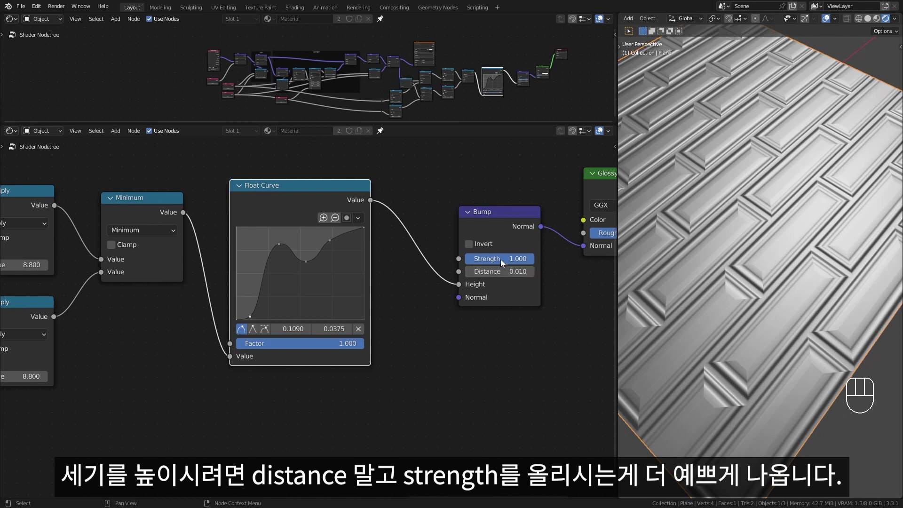
Raise the Bump Strength to 4.75 and add a Float Curve point at about 0.864, 0.975
double_click(501, 259)
text(2)
key(Return)
double_click(504, 260)
text(3)
key(Return)
double_click(503, 259)
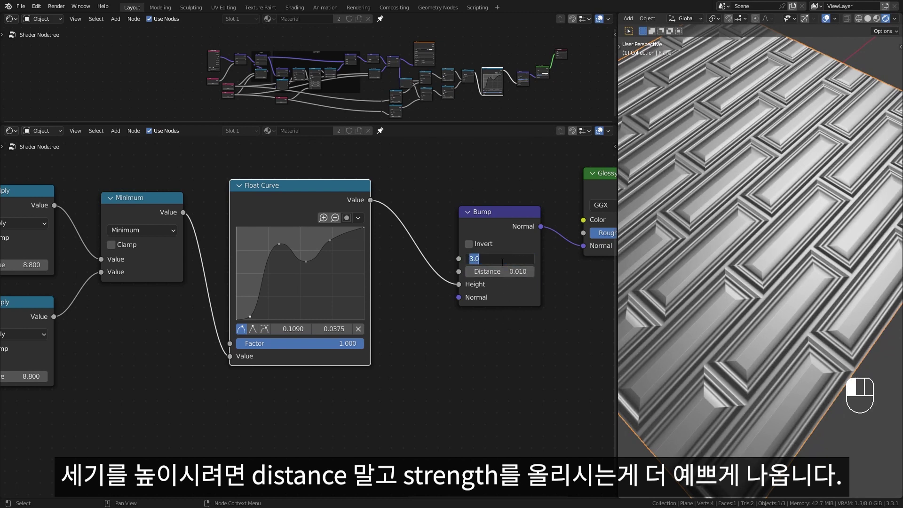
text(4)
key(Return)
drag(503, 259, 513, 259)
click(346, 227)
drag(346, 227, 346, 230)
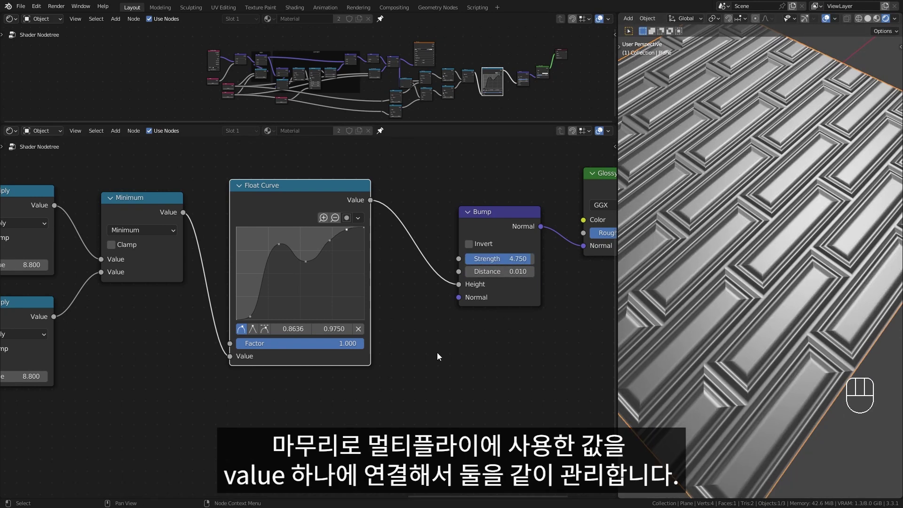
Add a Value node below the Ping-Pong nodes and connect it to the second input of both Multiply nodes
scroll(171, 354, down, 3)
middle_drag(171, 354, 469, 338)
scroll(470, 339, up, 3)
key(shift+a)
click(471, 347)
text(va)
key(Return)
click(197, 410)
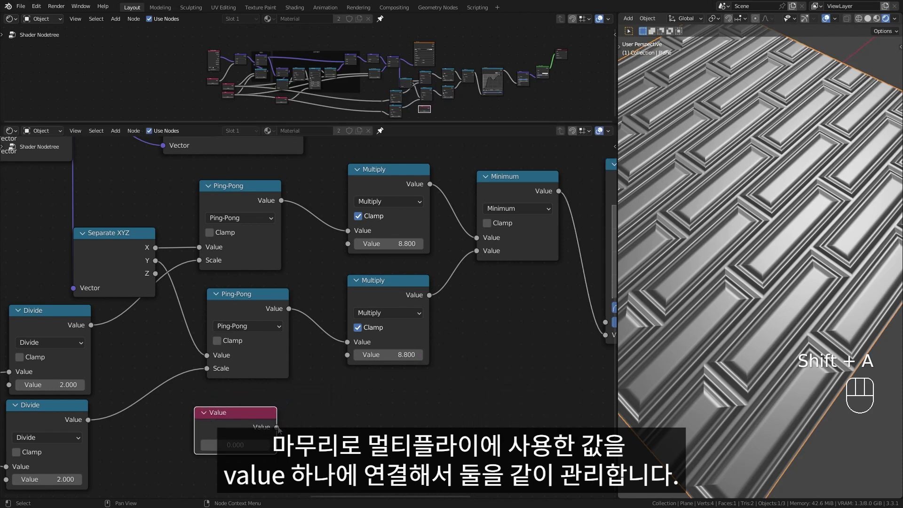
drag(276, 427, 348, 355)
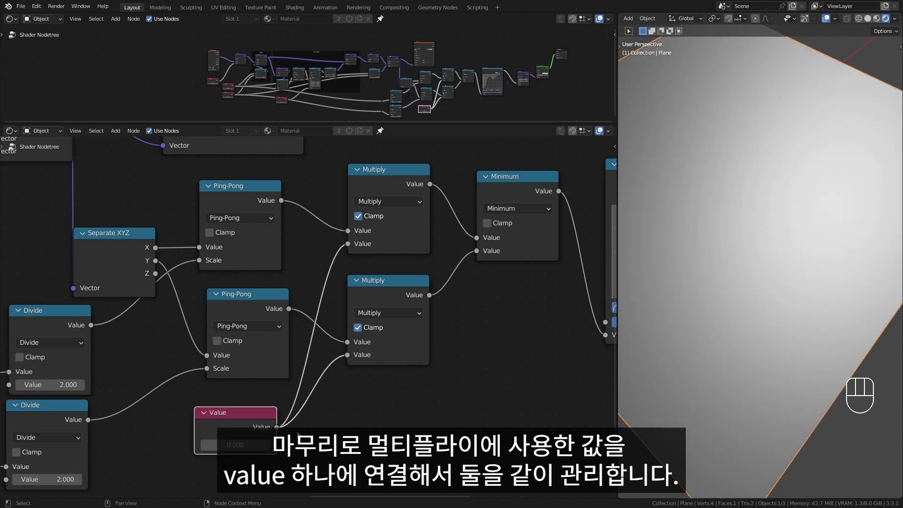
Raise the shared Value node to 13.54
drag(273, 449, 280, 436)
middle_drag(280, 437, 292, 396)
mouse_move(264, 391)
shift+mouse_down()
mouse_move(543, 391)
mouse_move(256, 391)
mouse_move(268, 391)
shift+mouse_up()
Change both clamped Multiply nodes to Divide
middle_drag(462, 222, 446, 249)
click(383, 188)
click(379, 256)
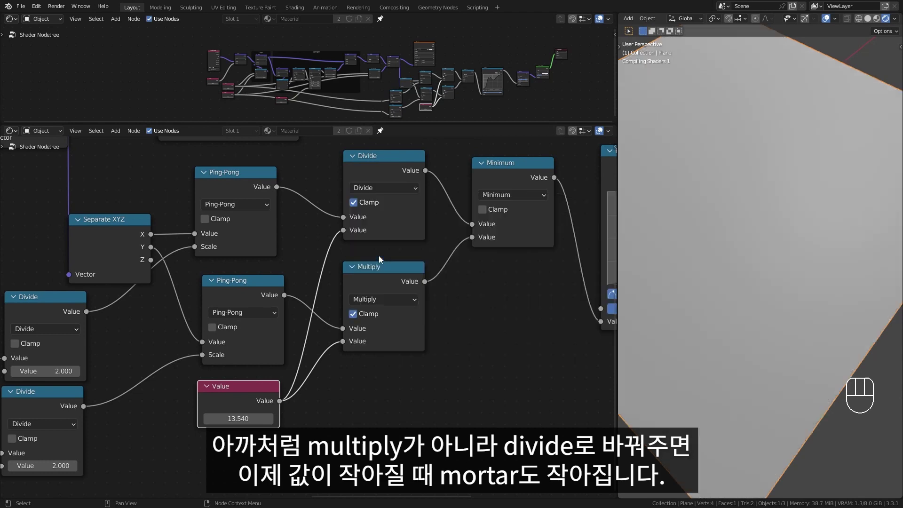
click(382, 297)
click(386, 371)
Set the Value node shared by both clamped Divide nodes to 0.1
middle_drag(325, 393, 343, 353)
double_click(255, 379)
text(1)
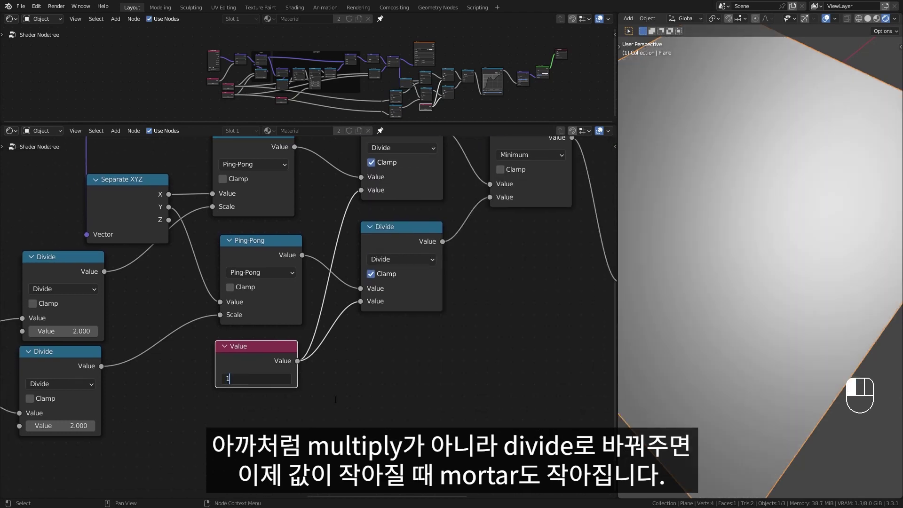
key(Return)
shift+middle_drag(322, 418, 377, 400)
scroll(371, 398, up, 2)
shift+drag(309, 352, 292, 352)
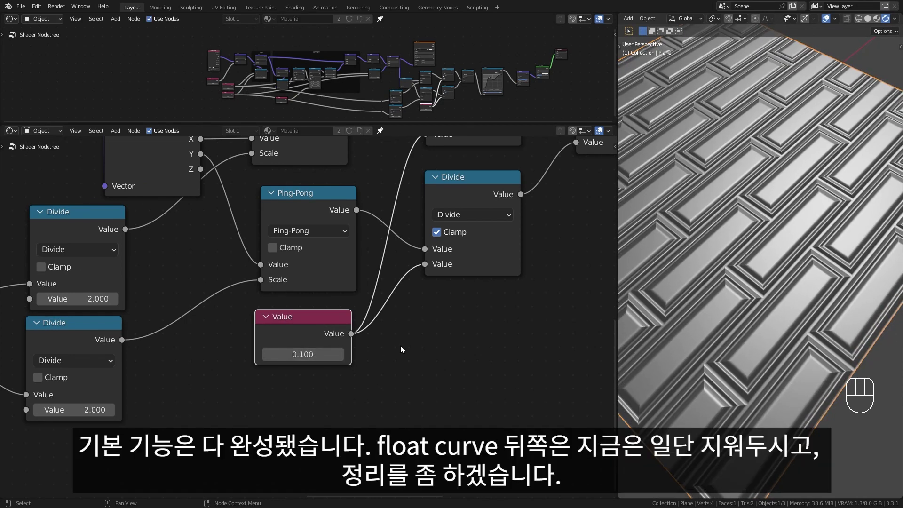
Delete the image texture, Float Curve, Bump and Glossy BSDF nodes, keeping the Material Output
scroll(389, 346, down, 3)
scroll(377, 349, down, 2)
shift+middle_drag(435, 353, 327, 435)
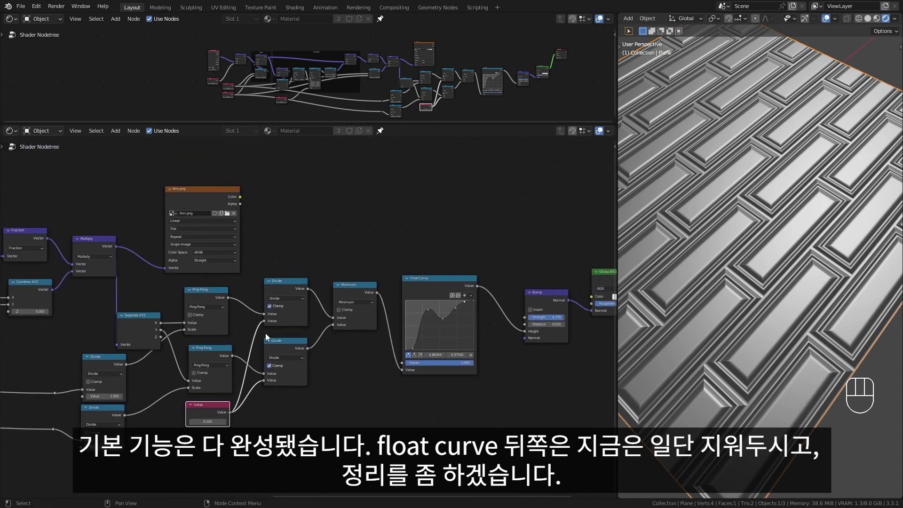
click(197, 193)
key(x)
click(411, 280)
middle_drag(410, 280, 317, 268)
key(x)
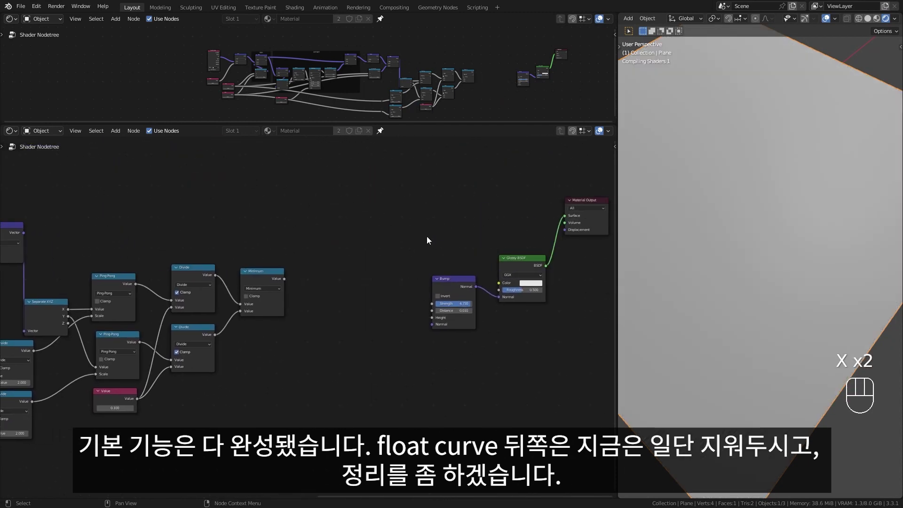
drag(427, 236, 513, 305)
key(x)
Move the row offset Value node clear below the OFFSET frame
middle_drag(398, 309, 585, 298)
scroll(584, 298, down, 5)
middle_drag(238, 366, 410, 393)
scroll(409, 393, up, 2)
click(238, 364)
key(g)
Arrange the Multiply, Separate XYZ, Divide, Ping-Pong and Minimum nodes in a compact cluster with the mortar Value node below it
middle_drag(494, 362, 202, 361)
key(g)
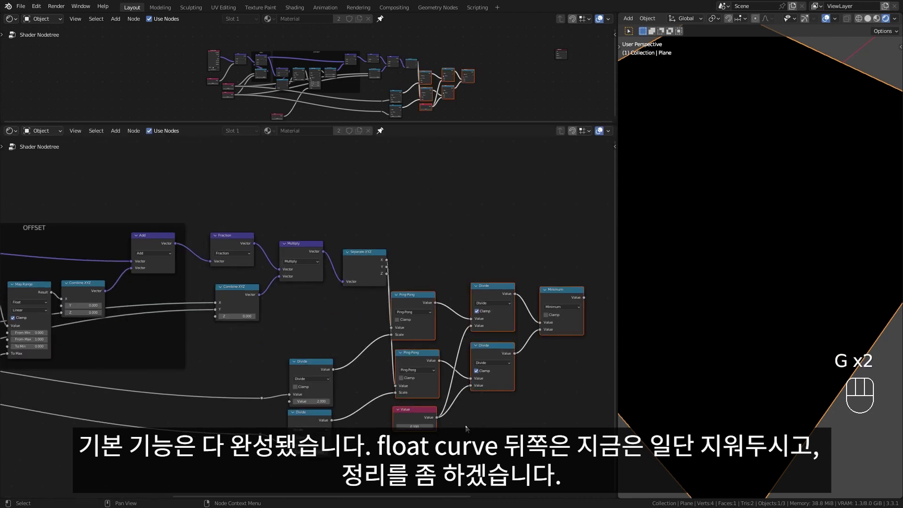
key(g)
key(g)
key(g)
key(g)
click(273, 241)
key(g)
Join the mortar calculation nodes into a frame labelled MORTAR and bring the Combine XYZ node into it
drag(279, 276, 537, 414)
key(ctrl+j)
key(F2)
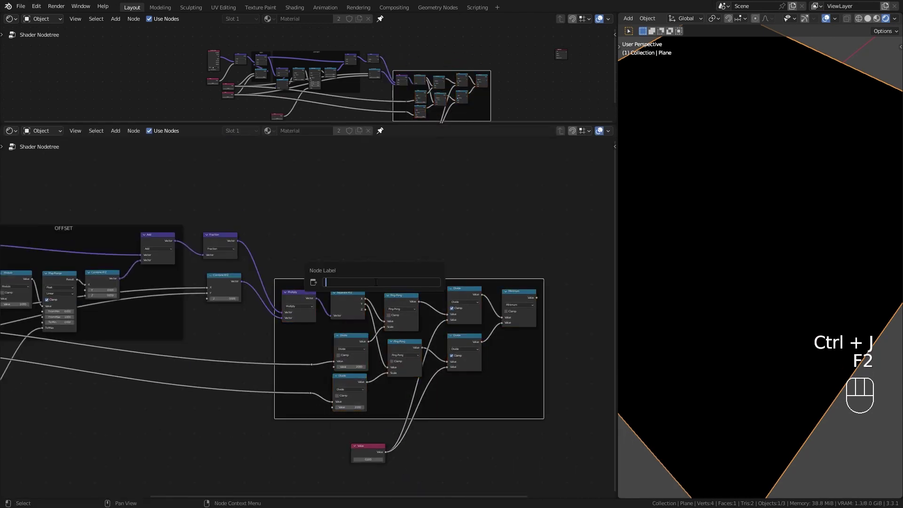
text(MORTAR)
key(Return)
key(g)
shift+middle_drag(371, 312, 317, 364)
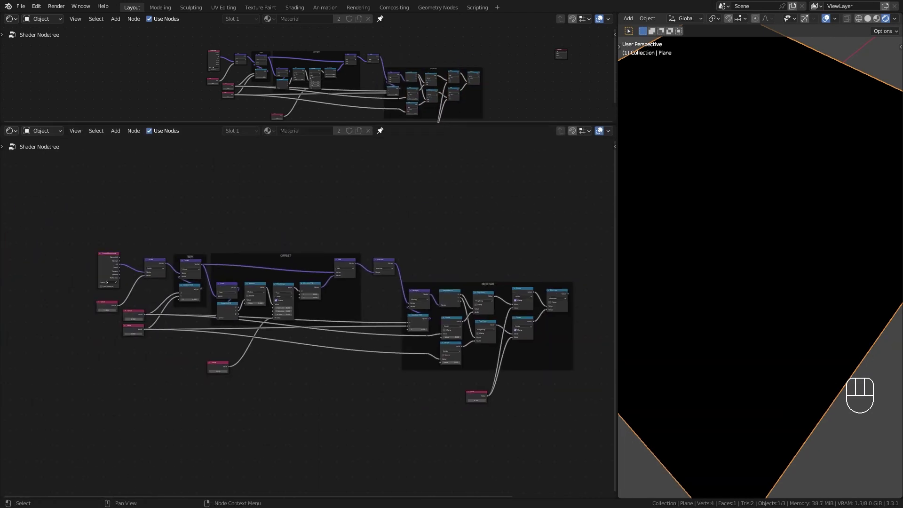
Move the width and height Value nodes further left, below the scale Value node
mouse_move(108, 350)
middle_down()
mouse_move(233, 368)
mouse_move(122, 346)
middle_up()
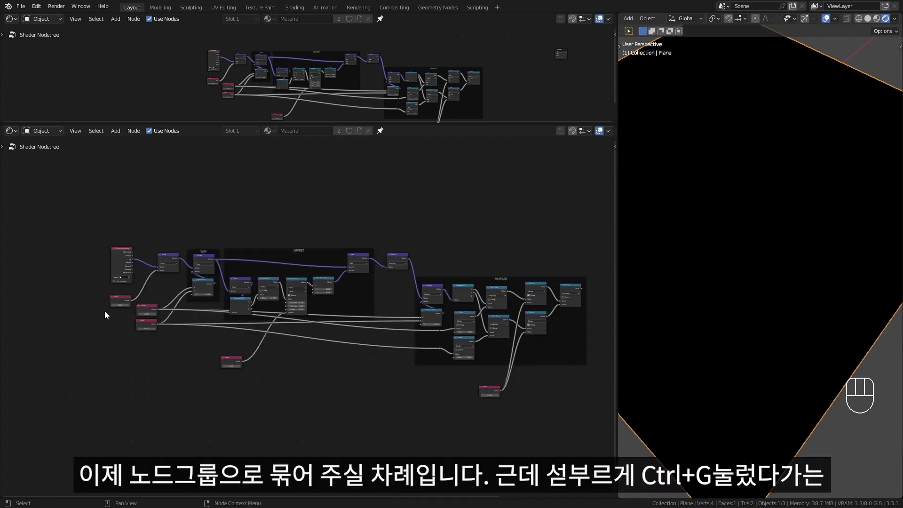
drag(158, 310, 162, 306)
key(g)
click(125, 323)
Line up the row offset and mortar Value nodes beneath the width and height Value nodes
click(232, 365)
key(g)
click(105, 370)
click(488, 390)
key(g)
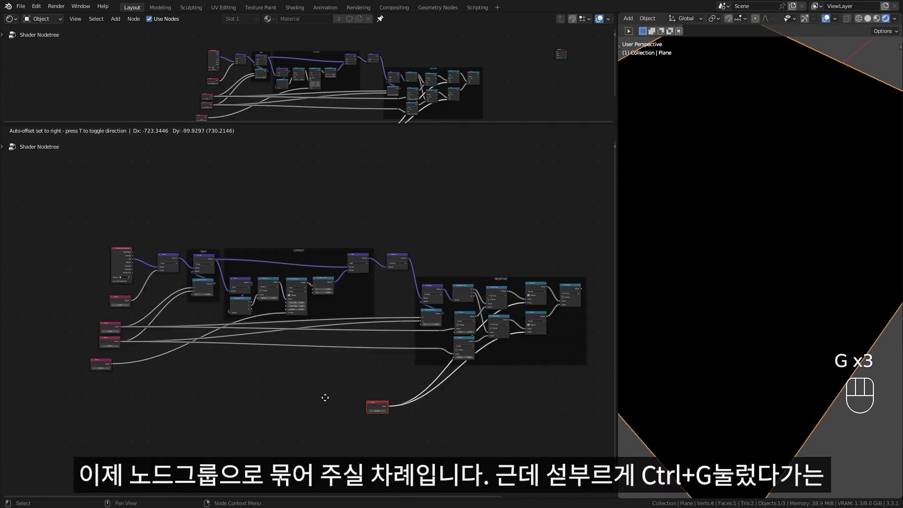
Try grouping everything between the Value nodes and the Minimum node, and examine the Group Input socket order
drag(150, 233, 599, 423)
key(ctrl+g)
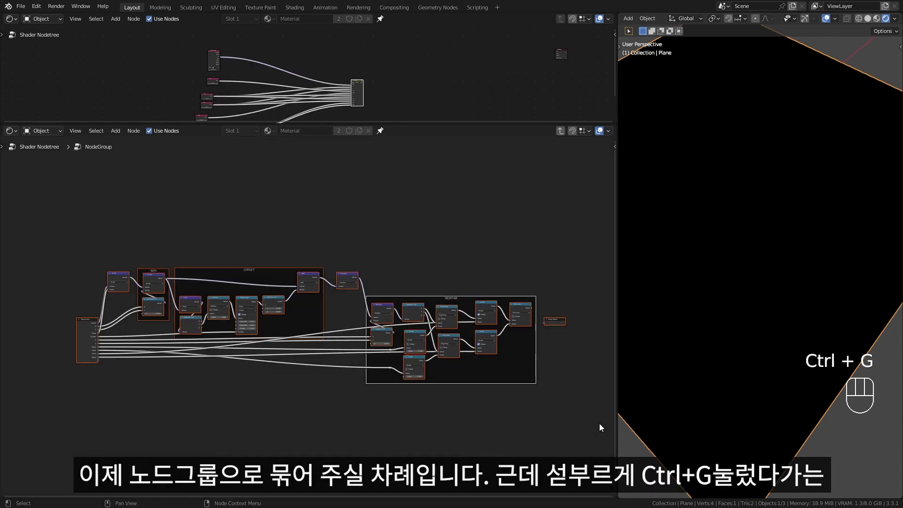
middle_drag(67, 343, 223, 335)
scroll(223, 337, up, 7)
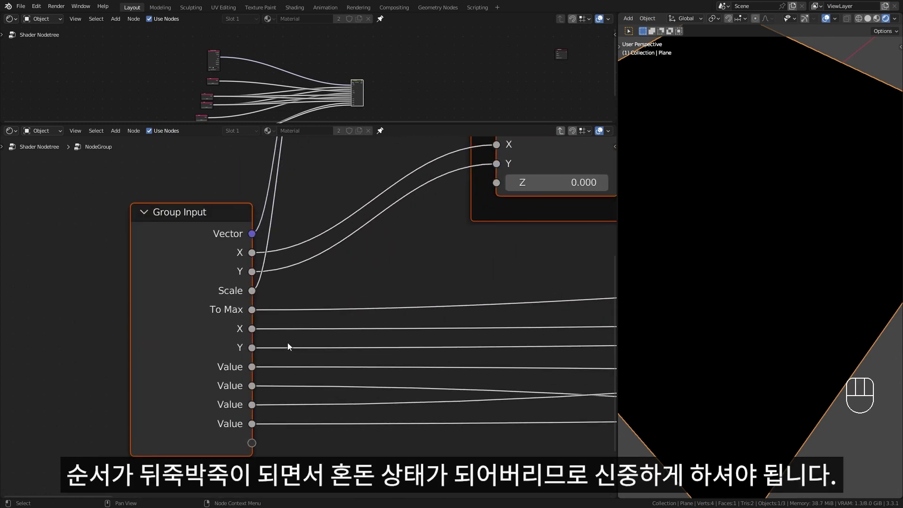
middle_drag(217, 384, 223, 341)
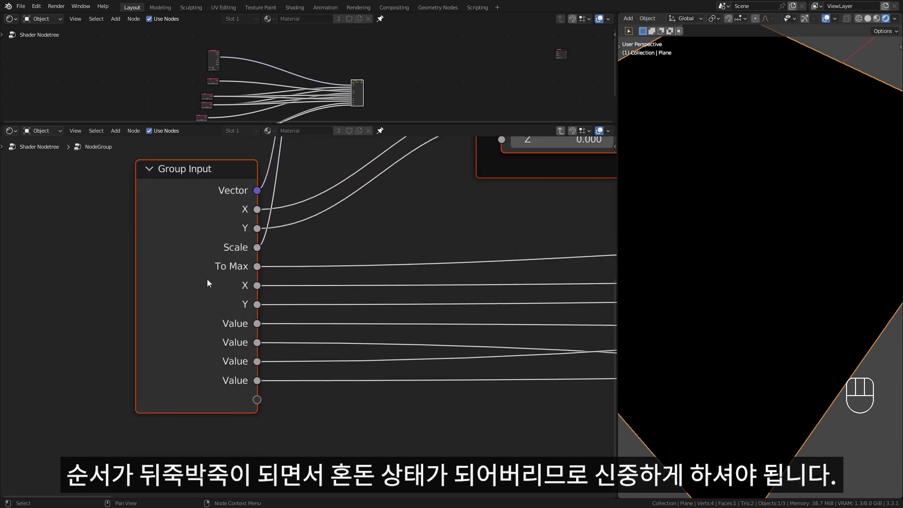
scroll(282, 309, down, 4)
Undo the node group and the moves of the row offset and mortar Value nodes
key(ctrl+z)
scroll(338, 317, down, 9)
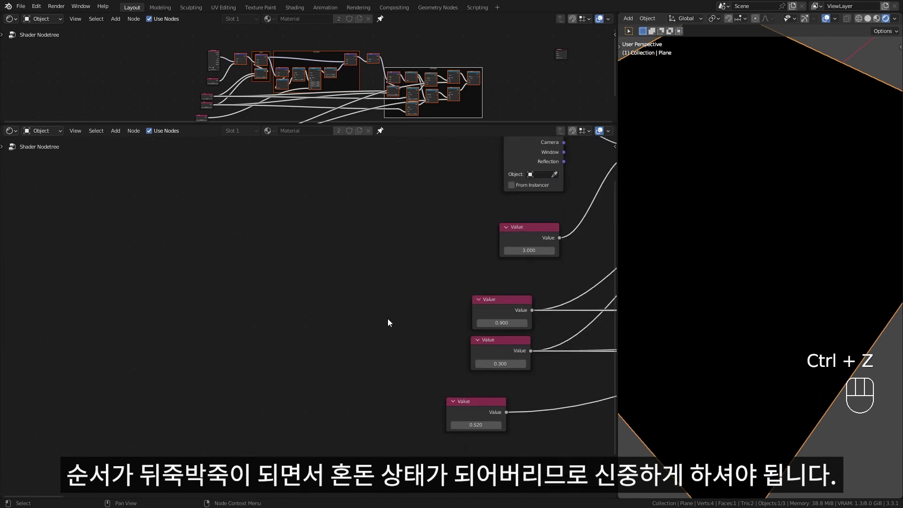
shift+middle_drag(435, 320, 215, 297)
scroll(261, 302, down, 1)
shift+middle_drag(261, 302, 203, 313)
scroll(240, 381, down, 3)
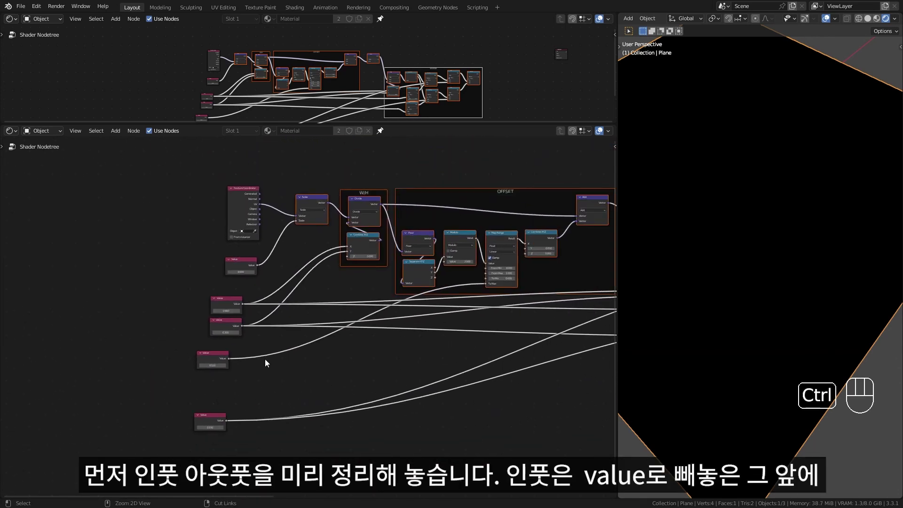
key(ctrl+z)
key(ctrl+z)
key(ctrl+z)
key(ctrl+z)
key(ctrl+z)
key(ctrl+z)
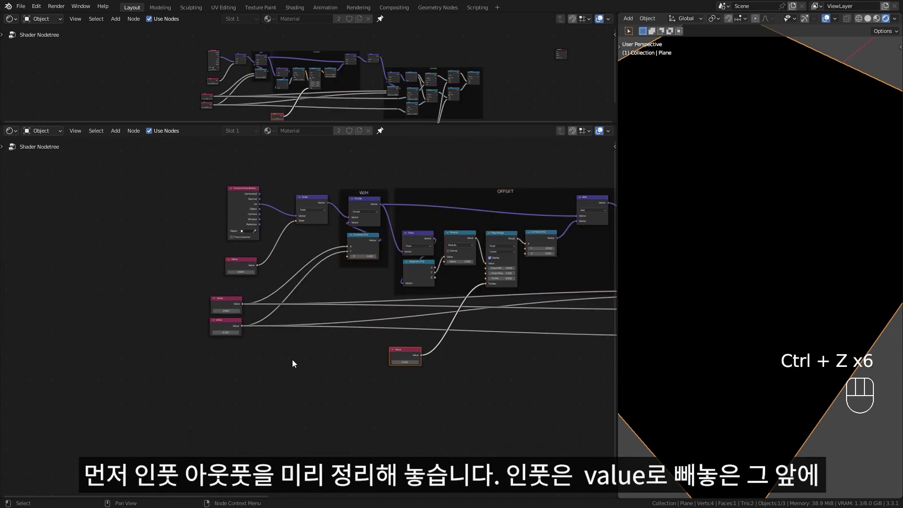
Add reroutes on the links leaving the Texture Coordinate UV output and the scale, width and height Value nodes
shift+middle_drag(295, 365, 162, 375)
scroll(289, 365, up, 4)
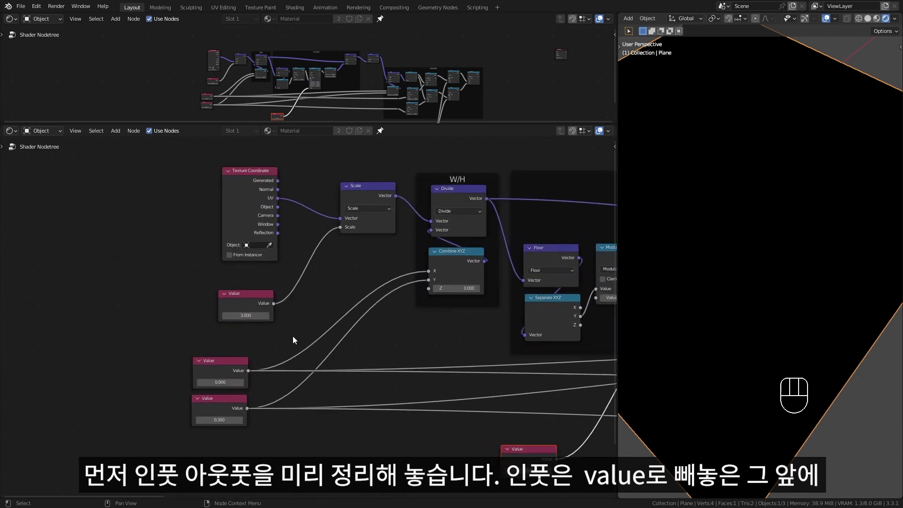
scroll(321, 325, up, 1)
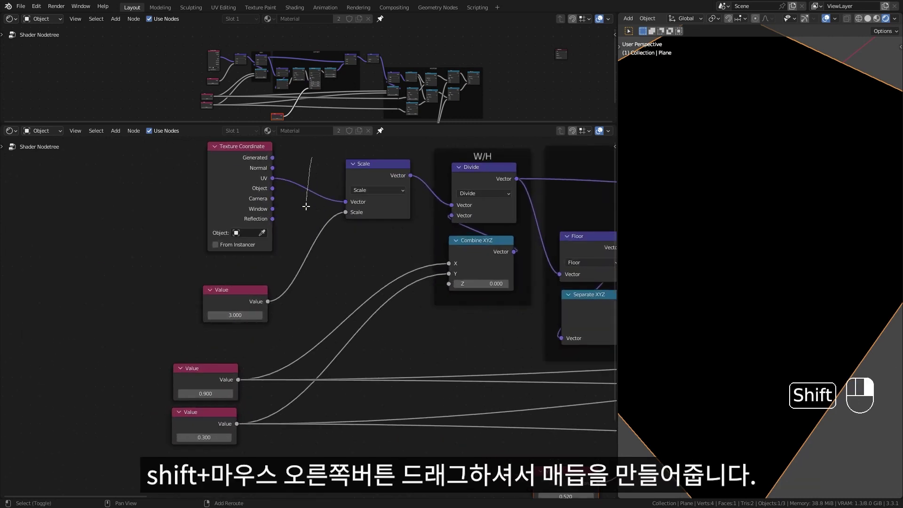
shift+right_drag(328, 426, 328, 428)
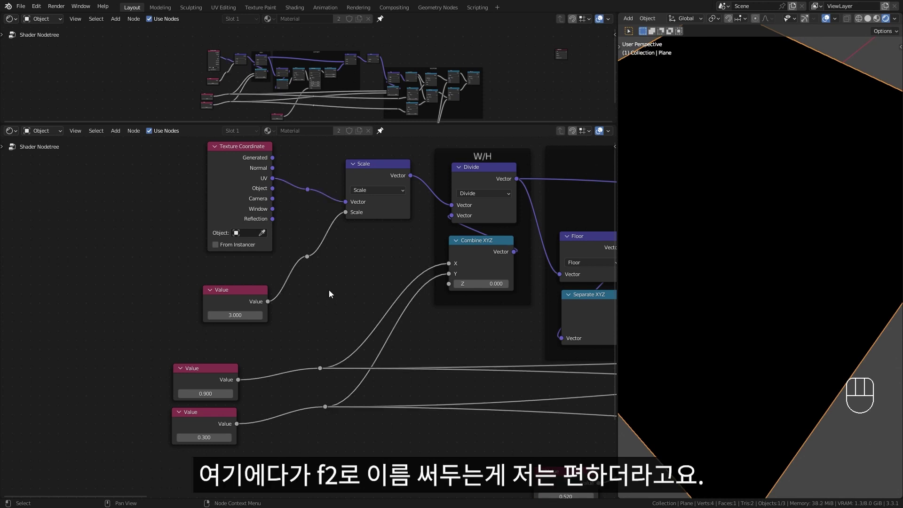
Label the reroutes feeding the Scale node "vector" and "scale"
scroll(310, 254, up, 4)
key(F2)
middle_drag(361, 283, 373, 175)
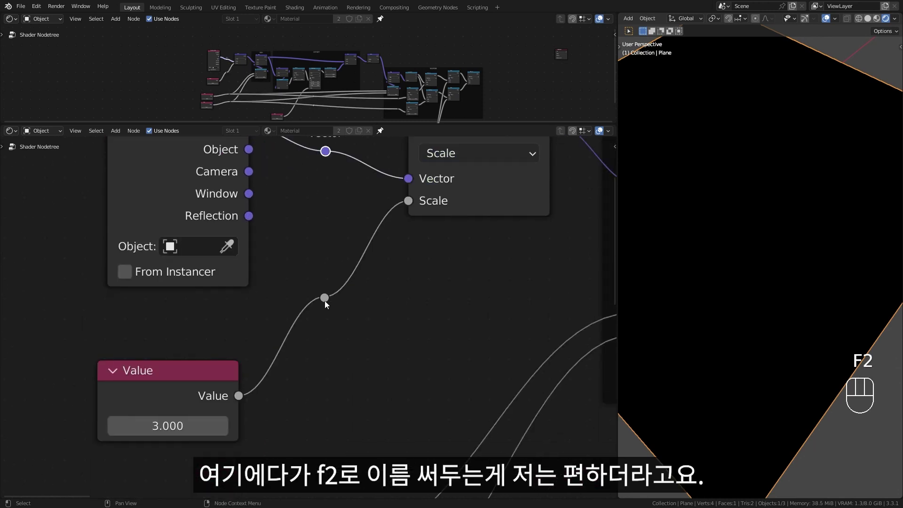
text(e)
key(Return)
Label the next two reroutes "width" and "height", and add a reroute labelled "offset" after the row offset Value node
scroll(371, 357, down, 4)
shift+middle_drag(401, 412, 388, 153)
scroll(353, 228, up, 5)
click(339, 230)
key(F2)
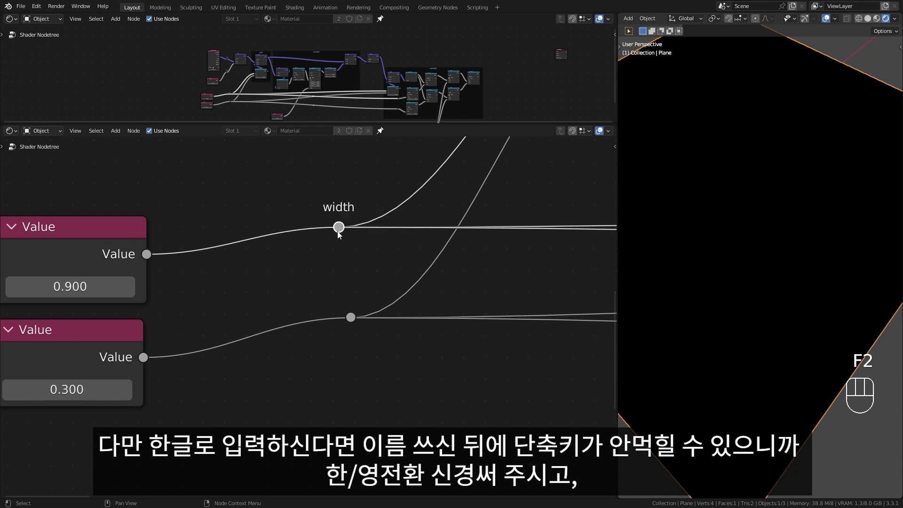
click(350, 317)
key(F2)
shift+scroll(357, 322, down, 10)
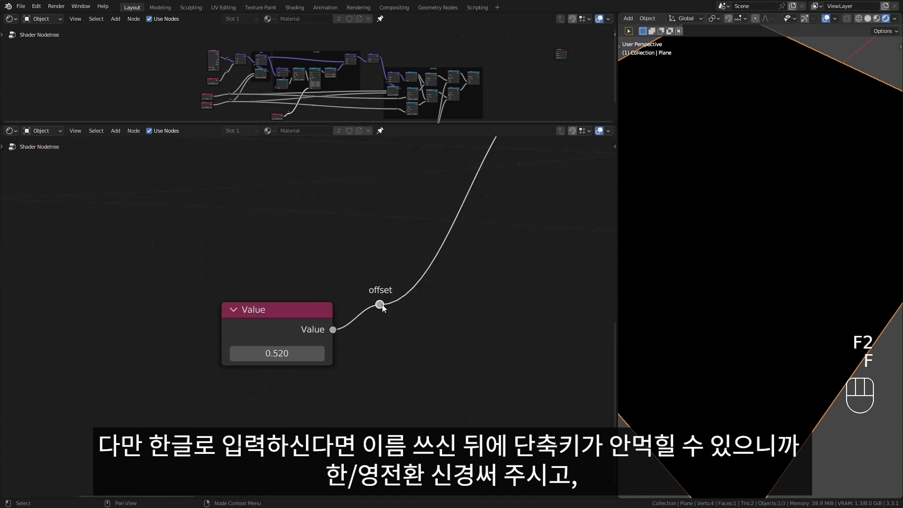
Add a reroute on the links from the 0.100 Value node and label it "mortar"
scroll(383, 306, down, 7)
middle_drag(540, 315, 28, 310)
scroll(379, 348, up, 7)
shift+right_drag(405, 324, 466, 324)
click(440, 324)
key(F2)
text(mo)
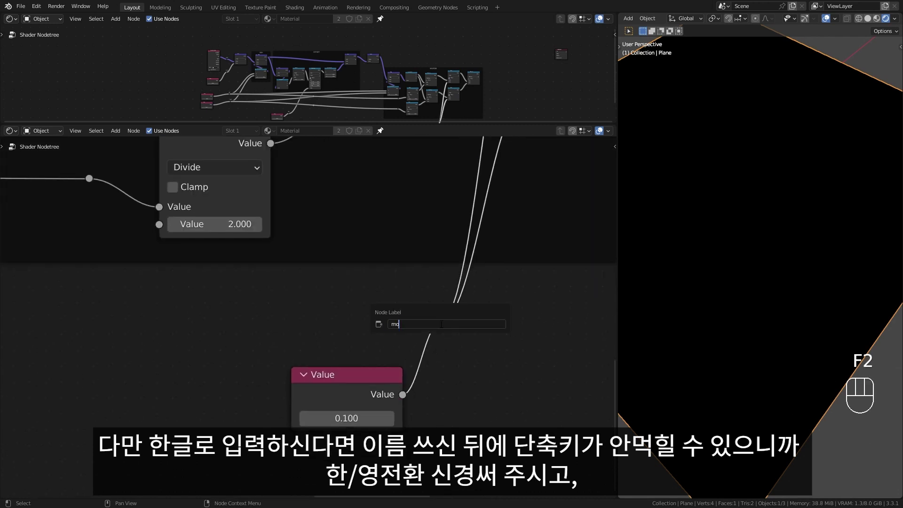
click(350, 322)
scroll(346, 321, down, 12)
Branch a reroute off the Fraction node's Vector output and label it "vector B"
middle_drag(409, 283, 411, 347)
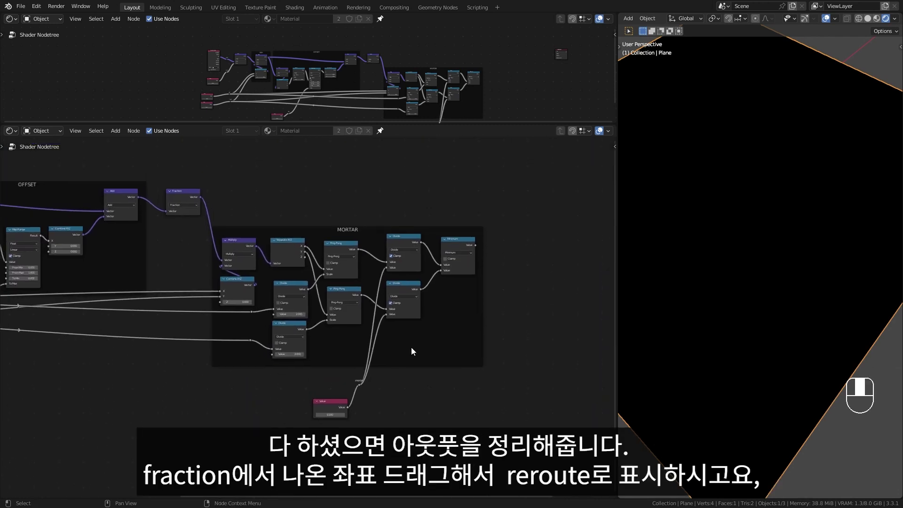
shift+middle_drag(181, 230, 262, 305)
scroll(262, 306, up, 4)
shift+scroll(247, 293, up, 3)
drag(251, 268, 370, 262)
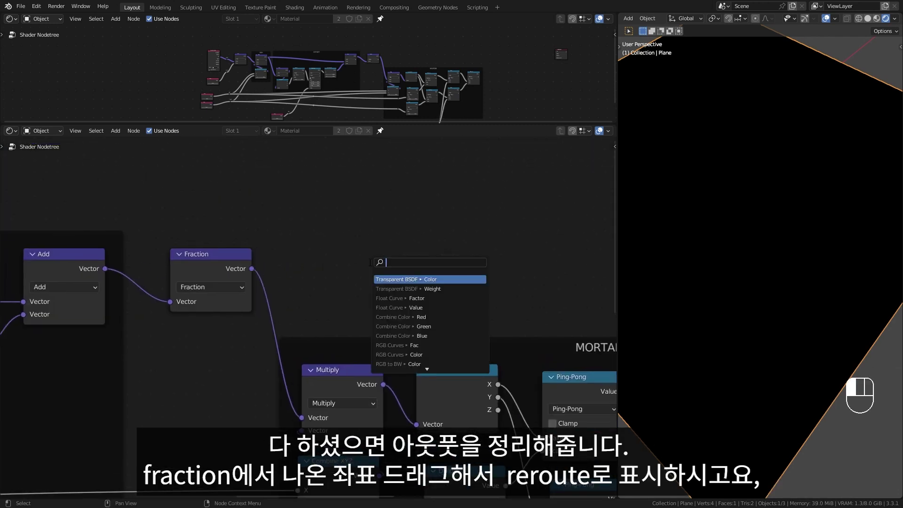
text(re)
key(Return)
click(351, 238)
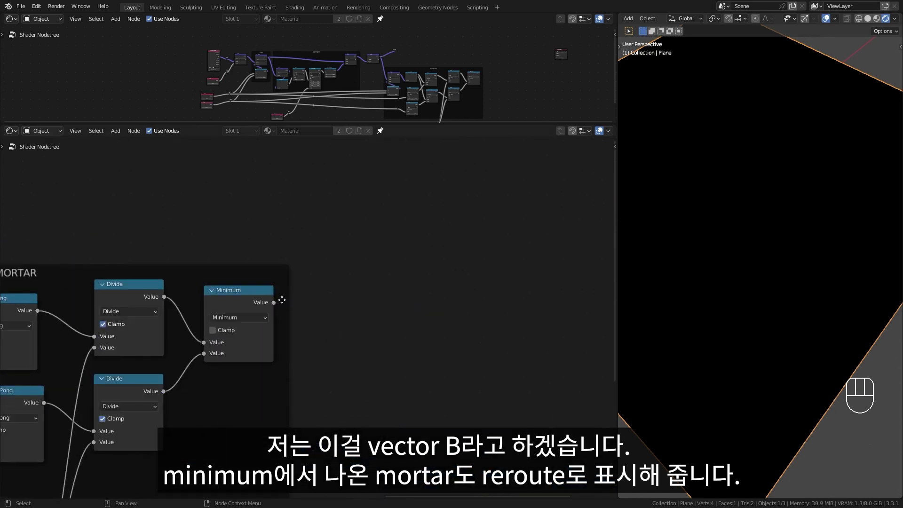
Connect a new reroute to the Minimum node's output and label it "mortar"
drag(274, 302, 380, 278)
text(re)
key(Return)
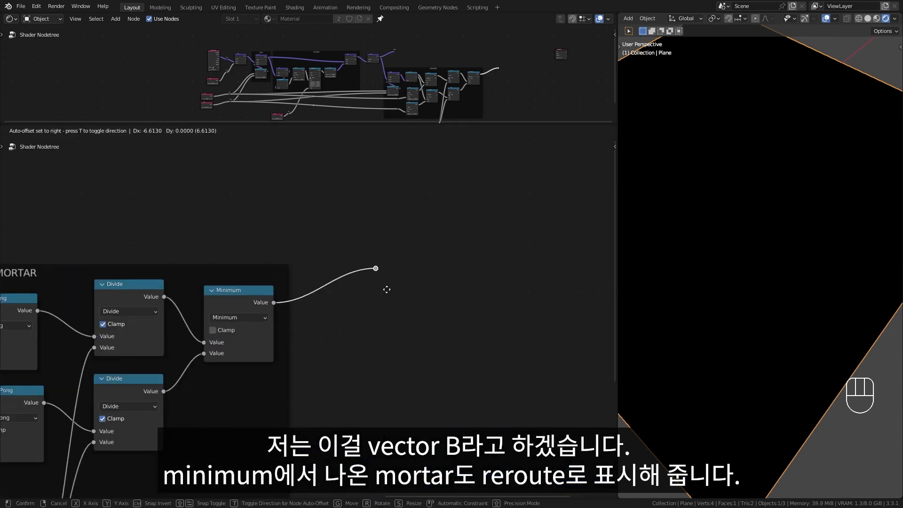
click(367, 258)
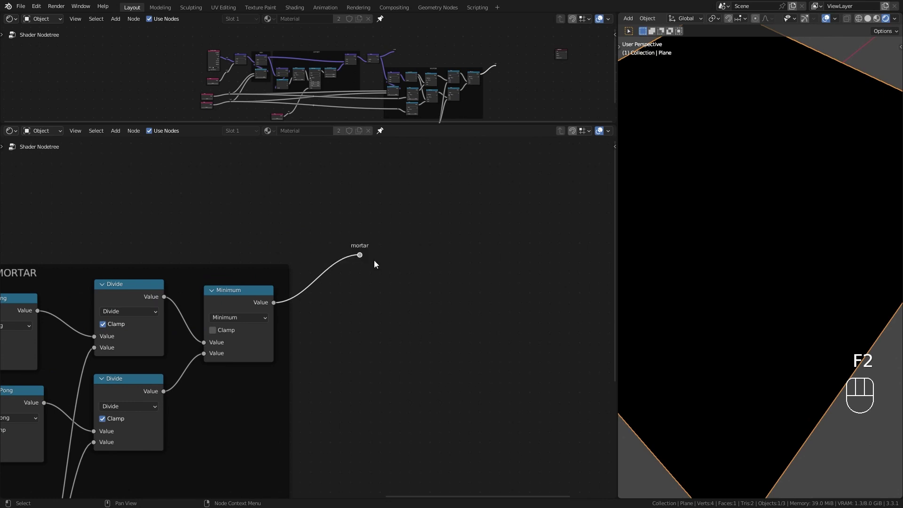
Select all frames, nodes and reroutes except the Texture Coordinate, Value and Material Output nodes, and make them a node group
scroll(343, 358, down, 5)
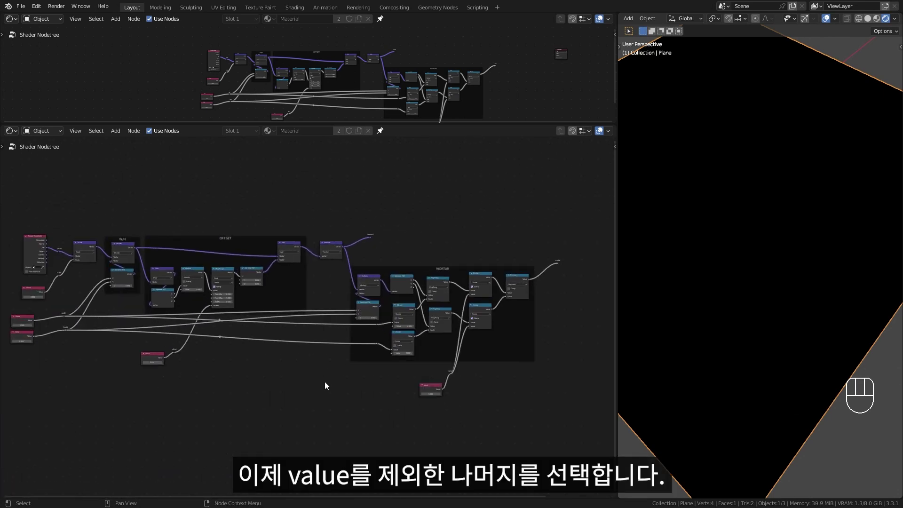
key(c)
mouse_move(78, 300)
mouse_down()
mouse_move(150, 287)
mouse_move(78, 319)
mouse_up()
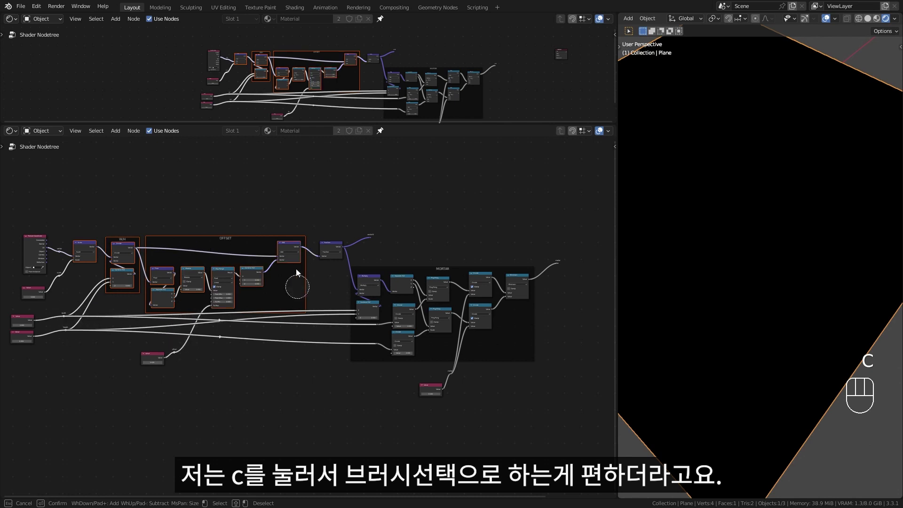
drag(297, 272, 362, 293)
mouse_move(404, 346)
mouse_down()
mouse_move(520, 268)
mouse_move(454, 370)
mouse_up()
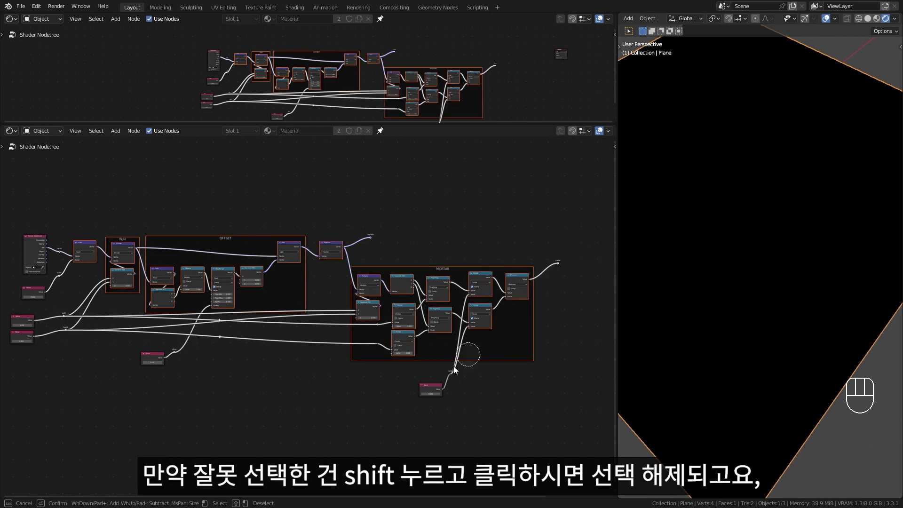
shift+click(428, 395)
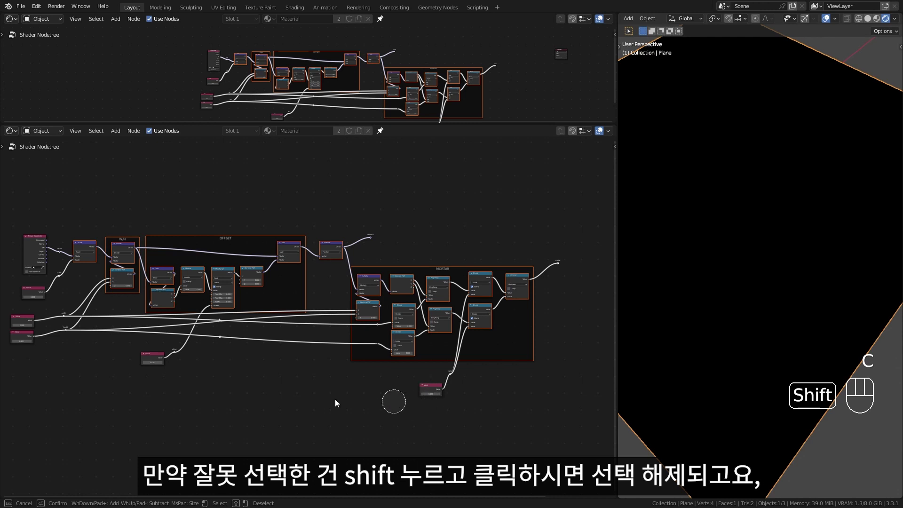
key(ctrl+g)
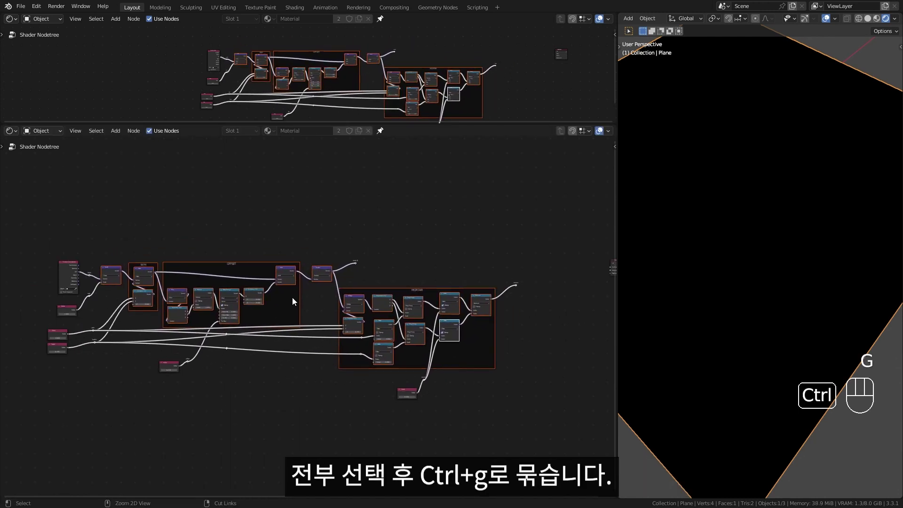
key(ctrl+g)
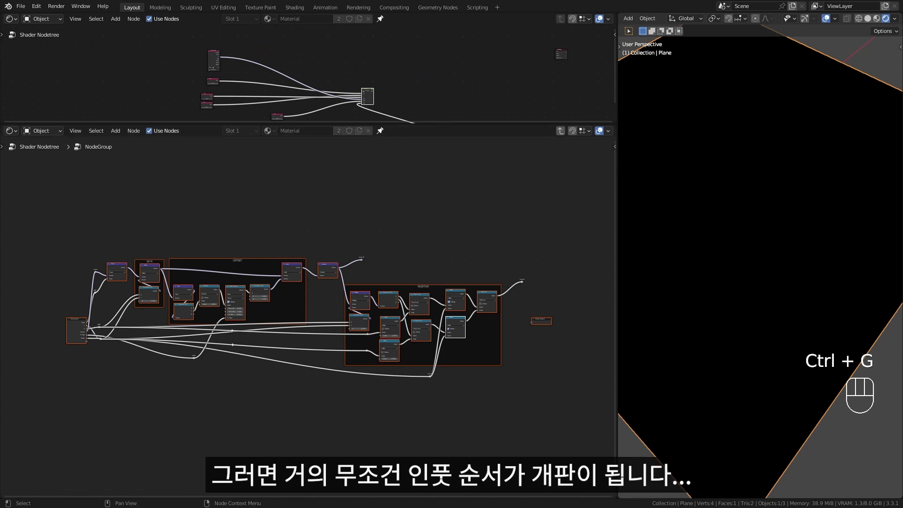
Display the new group's input and output lists enlarged, and move the Group Input node higher
scroll(110, 367, up, 7)
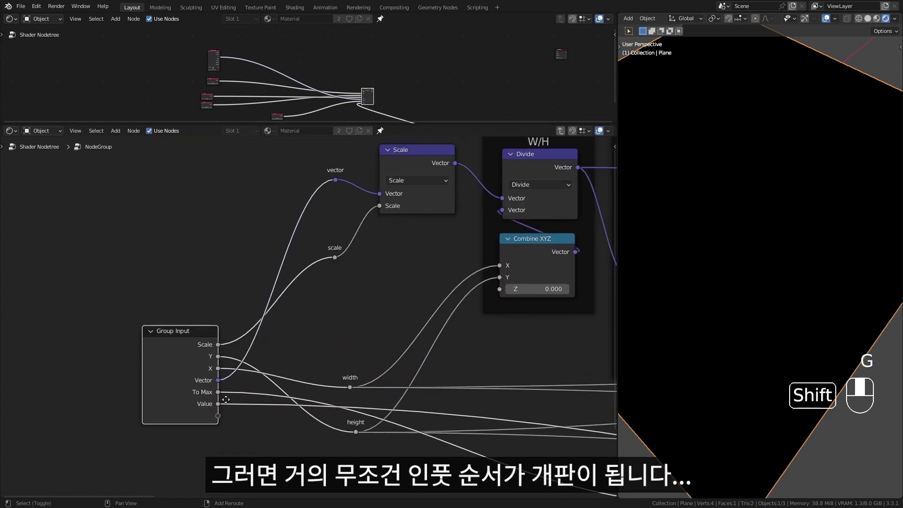
key(n)
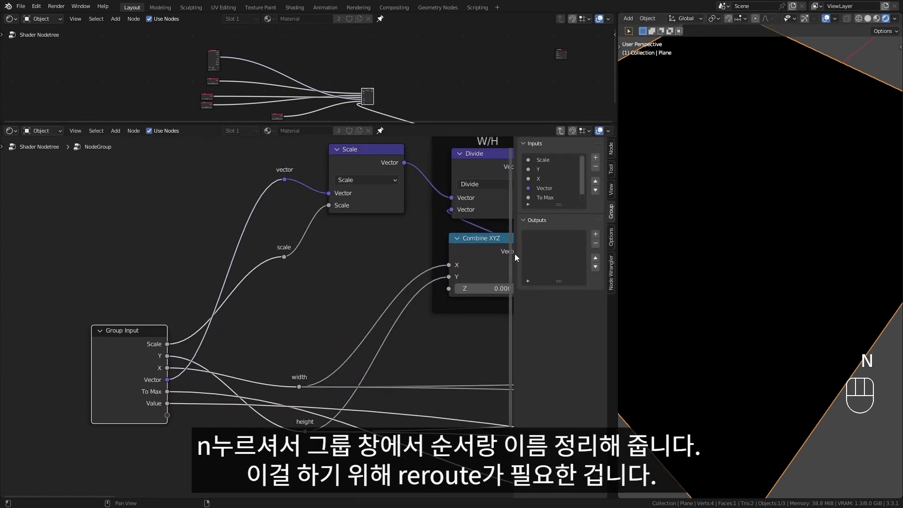
drag(515, 252, 444, 256)
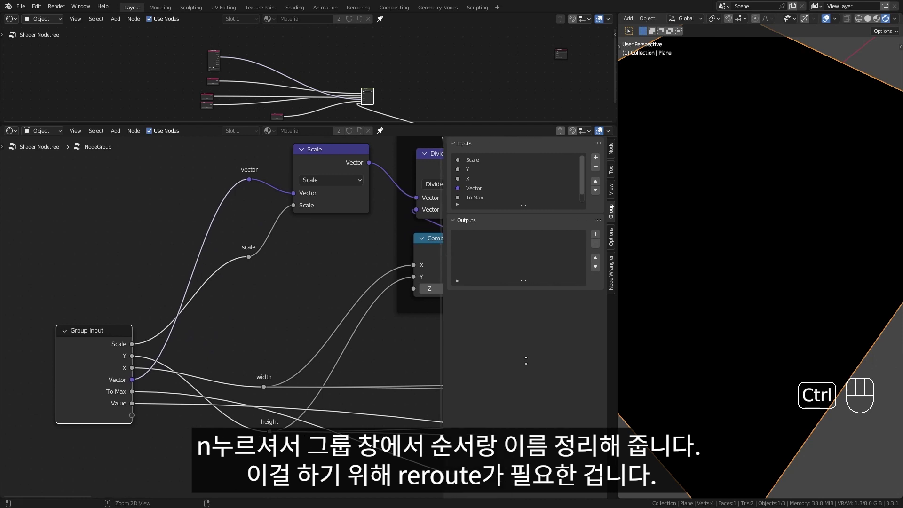
ctrl+middle_drag(527, 361, 535, 297)
drag(93, 331, 100, 260)
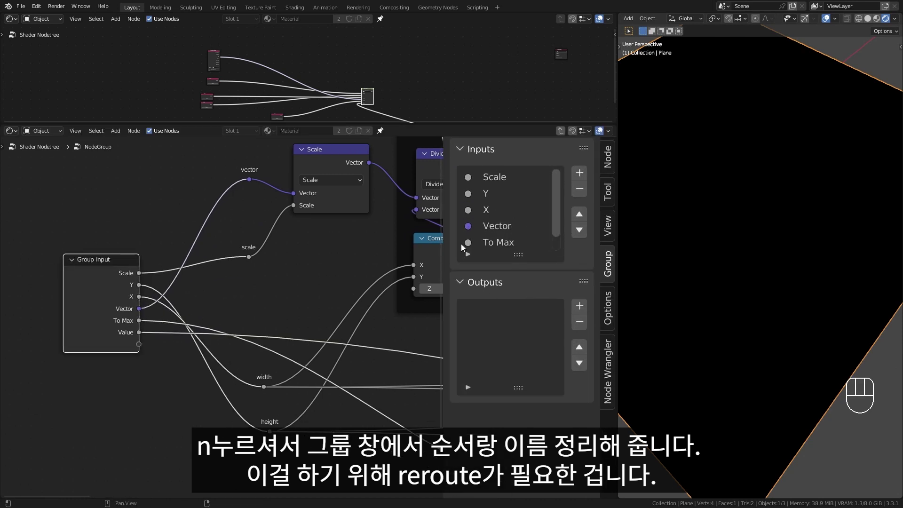
Reorder the group inputs so Vector comes first, followed by Scale, X and Y
click(503, 226)
click(579, 214)
click(579, 214)
click(579, 214)
click(513, 210)
click(579, 230)
Rename the group's X input to "Width" and its Y input to "Height"
double_click(519, 213)
text(Heig)
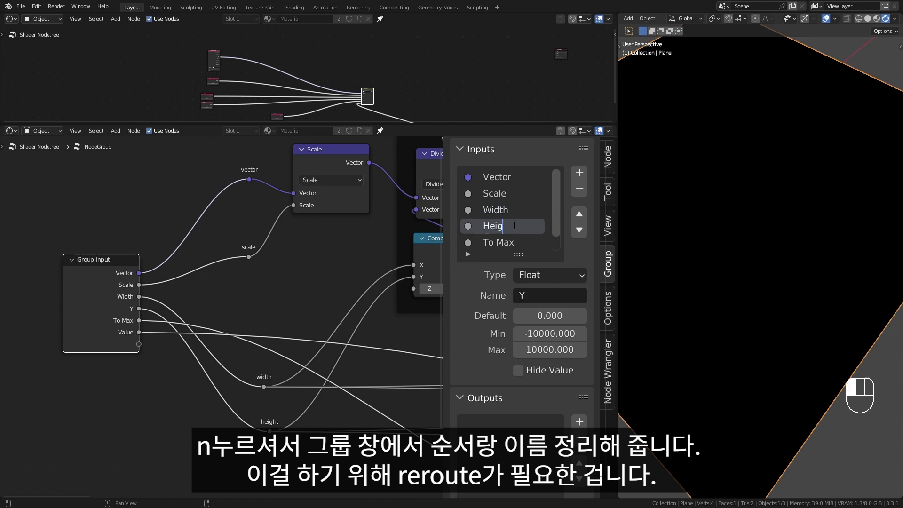
text(ht)
key(Return)
Move the offset reroute beside the Group Input node and rename the To Max and Value inputs "Offset" and "Mortar"
click(514, 242)
click(388, 412)
key(g)
double_click(514, 243)
key(BackSpace)
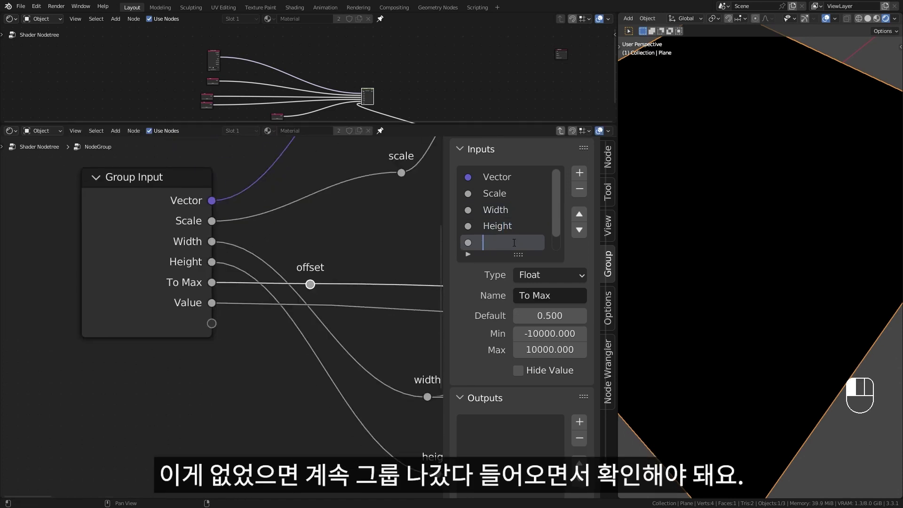
text(Offset)
key(Return)
scroll(514, 242, down, 1)
double_click(513, 242)
text(Mortar)
key(Return)
Bring the width and height reroutes close together beside their sockets on the Group Input node
key(g)
key(s)
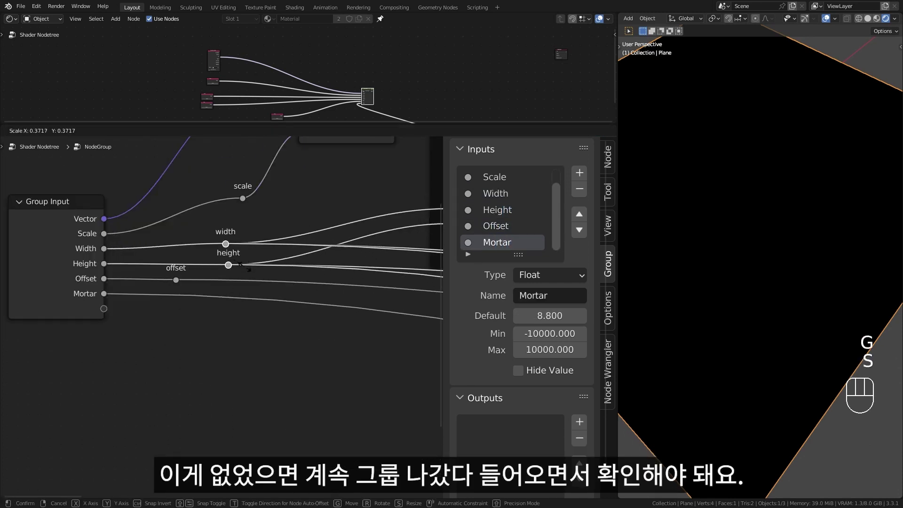
click(245, 267)
Connect the vector B and mortar reroutes to the Group Output node and name the outputs "Vector B" and "Mortar"
scroll(245, 282, down, 3)
shift+middle_drag(259, 315, 204, 335)
scroll(264, 338, down, 1)
shift+middle_drag(331, 345, 240, 351)
scroll(282, 353, down, 3)
shift+middle_drag(377, 364, 294, 357)
shift+middle_drag(421, 361, 96, 382)
scroll(186, 306, up, 2)
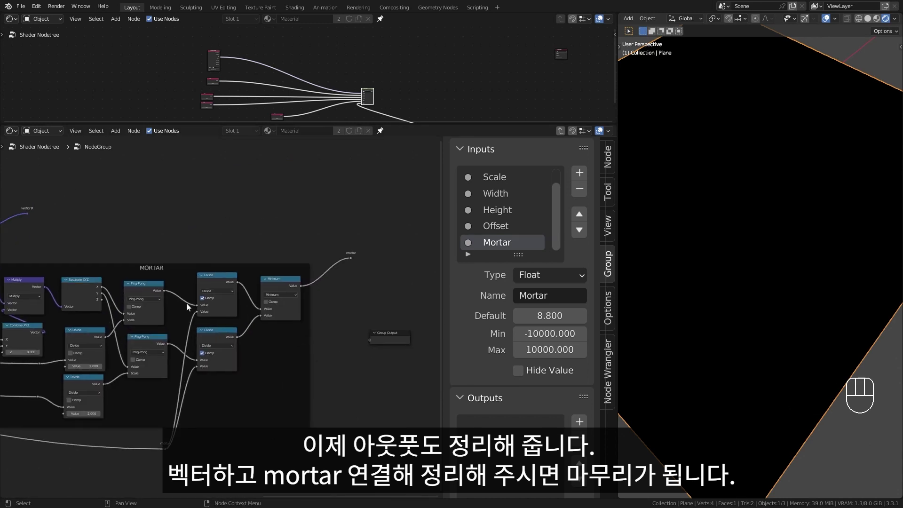
drag(28, 214, 370, 346)
scroll(509, 397, down, 1)
double_click(509, 403)
double_click(492, 419)
key(Return)
Leave the node group, pull the remaining nodes closer together and delete the separate Value nodes
key(Tab)
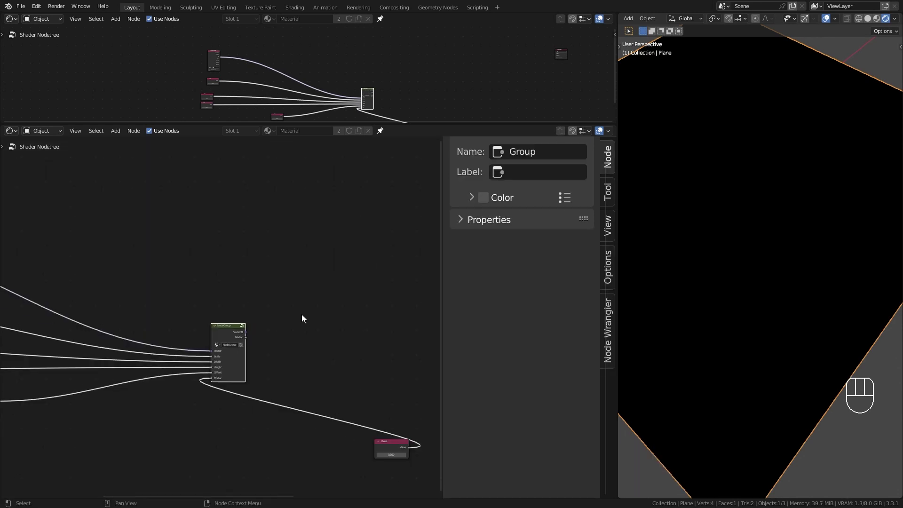
scroll(294, 319, down, 4)
key(a)
key(s)
scroll(226, 348, up, 8)
key(x)
key(x)
key(x)
key(x)
click(328, 355)
key(x)
Connect the group's Vector B output to the material's Surface and set Width to 0.570, Height to 0.660 and Mortar to 0.080
drag(287, 324, 279, 299)
drag(260, 276, 389, 285)
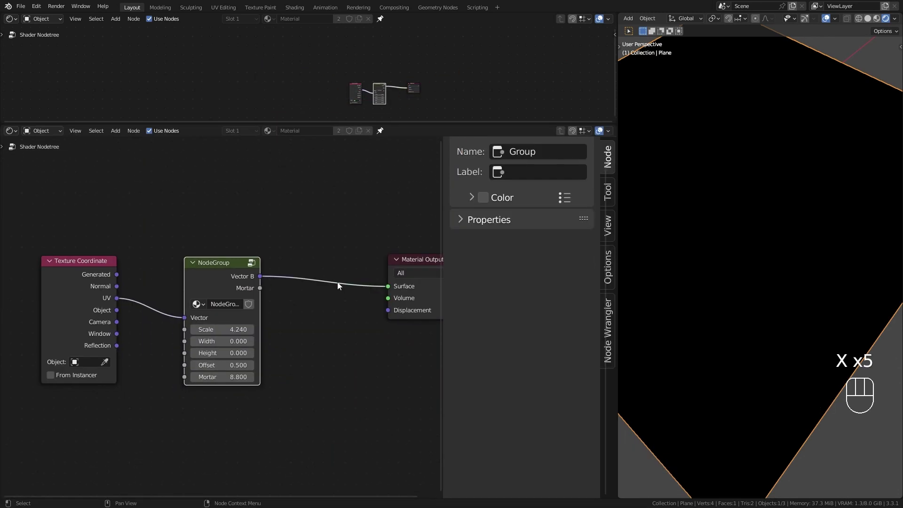
key(KP_7)
scroll(696, 348, down, 3)
shift+middle_drag(699, 371, 691, 320)
scroll(220, 317, up, 4)
shift+drag(223, 350, 258, 366)
shift+drag(225, 350, 210, 399)
ctrl+shift+click(241, 282)
shift+drag(210, 399, 209, 398)
ctrl+shift+click(206, 230)
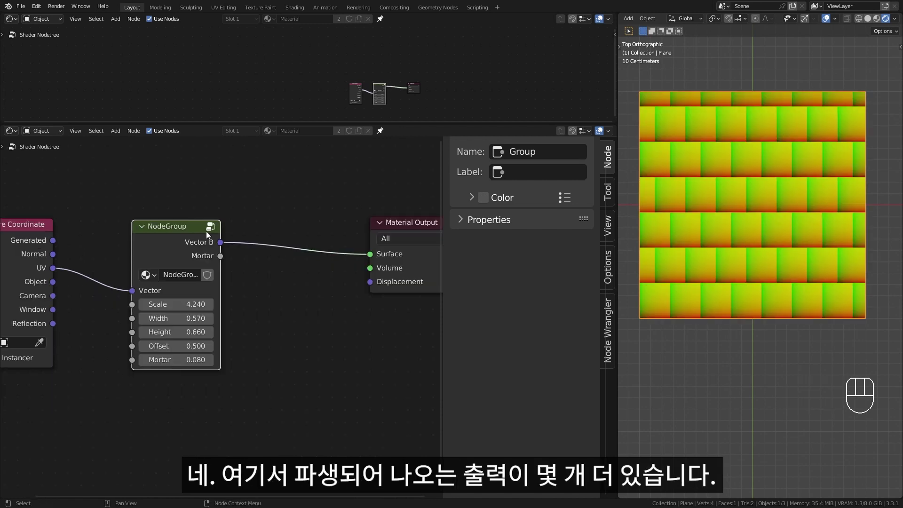
Open the node group for editing at the Ping-Pong nodes in its MORTAR frame
click(210, 227)
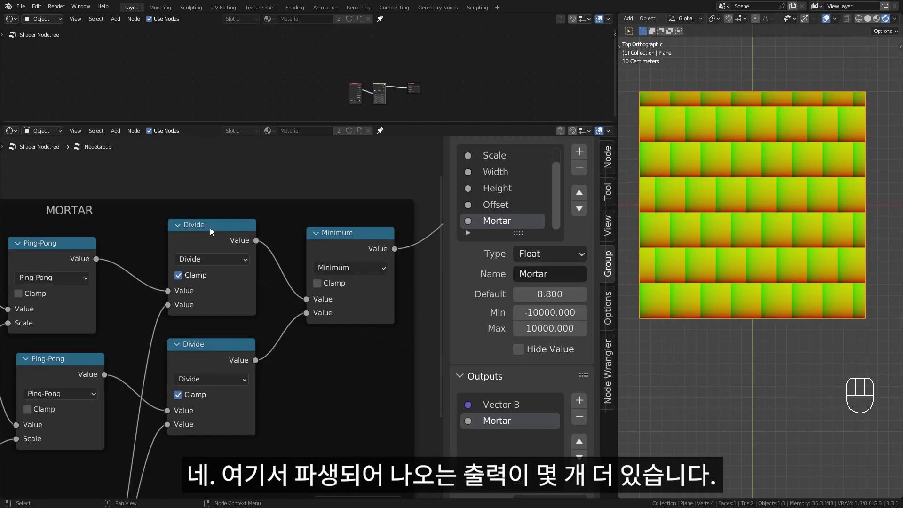
scroll(214, 268, down, 9)
shift+middle_drag(129, 268, 147, 234)
scroll(243, 288, up, 9)
shift+middle_drag(244, 324, 209, 280)
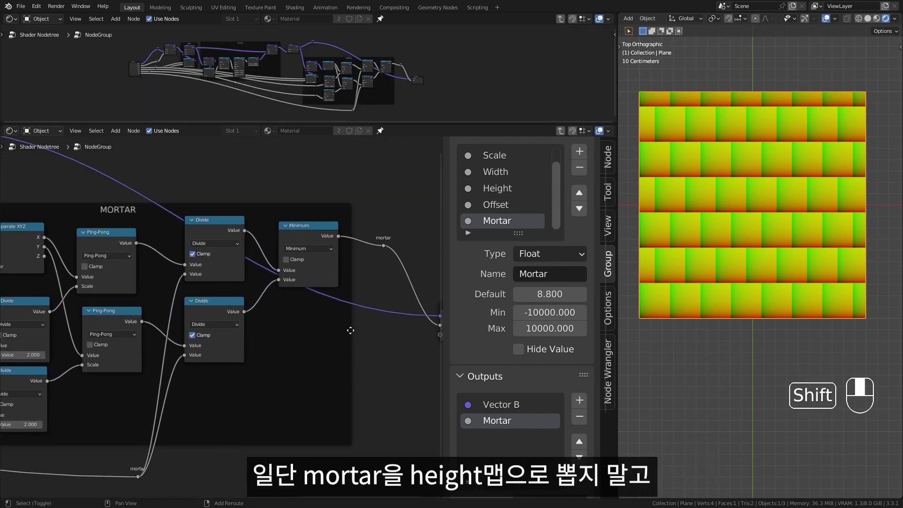
scroll(372, 332, up, 3)
shift+middle_drag(350, 330, 311, 312)
shift+middle_drag(246, 318, 355, 307)
drag(227, 241, 162, 307)
key(g)
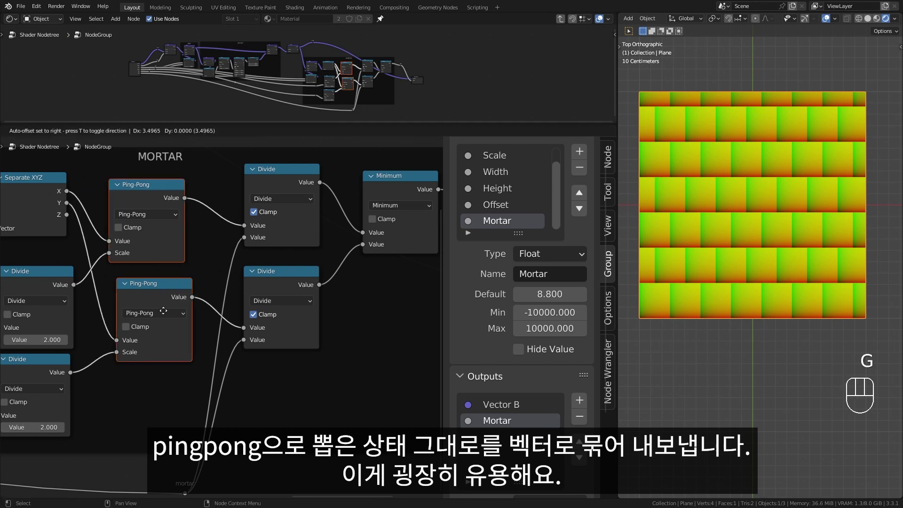
right_click(164, 303)
Add a Combine XYZ node below the Minimum node in the MORTAR frame
scroll(356, 306, down, 2)
shift+middle_drag(360, 305, 303, 275)
key(shift+a)
click(303, 275)
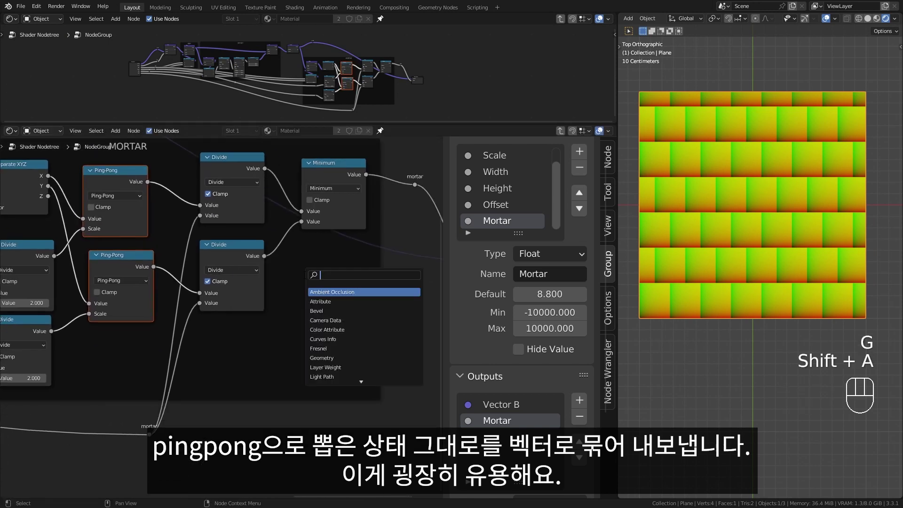
text(com)
key(Return)
key(g)
click(335, 297)
Connect the upper Ping-Pong value to the new Combine XYZ node's X input and the lower one to Y
scroll(283, 292, up, 1)
shift+middle_drag(182, 267, 175, 306)
drag(130, 214, 297, 351)
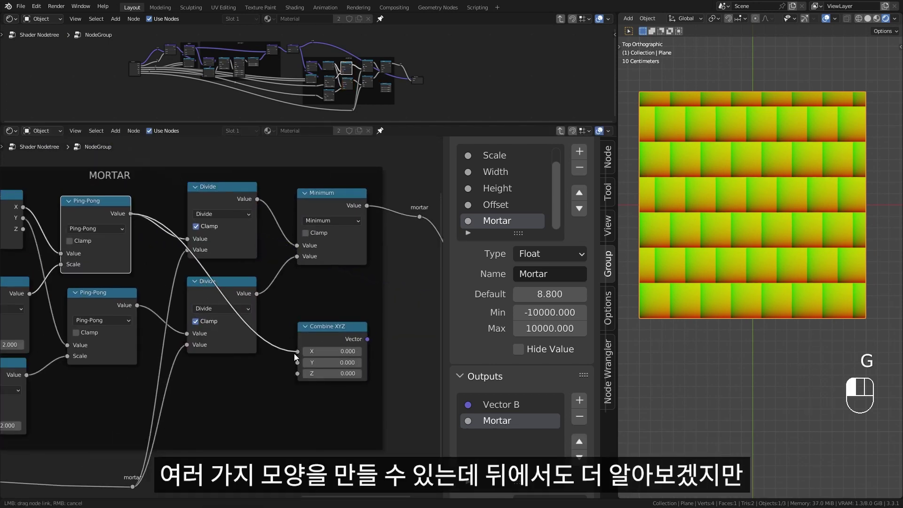
drag(136, 305, 255, 369)
Output the Combine XYZ vector from the group as "Mortar Vector" and preview that output on the plane
shift+middle_drag(351, 335, 252, 329)
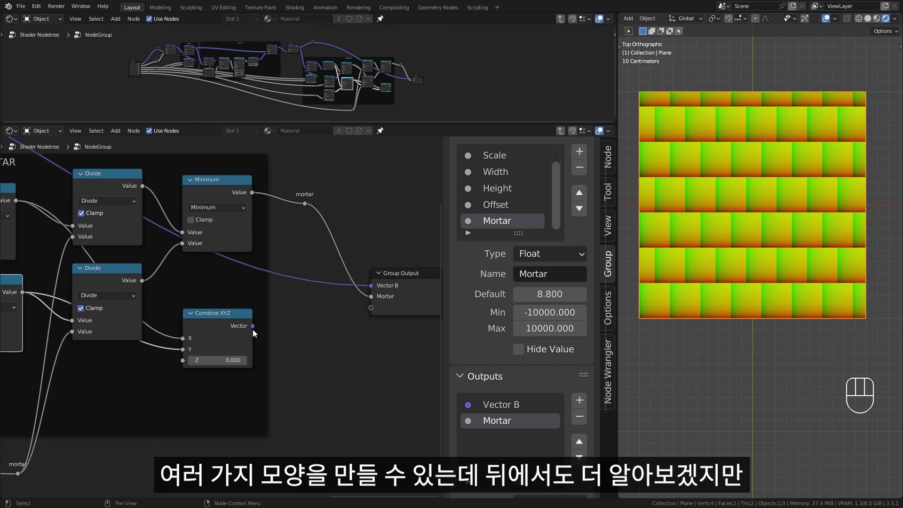
drag(253, 329, 372, 318)
scroll(489, 367, down, 3)
click(497, 360)
scroll(501, 356, down, 3)
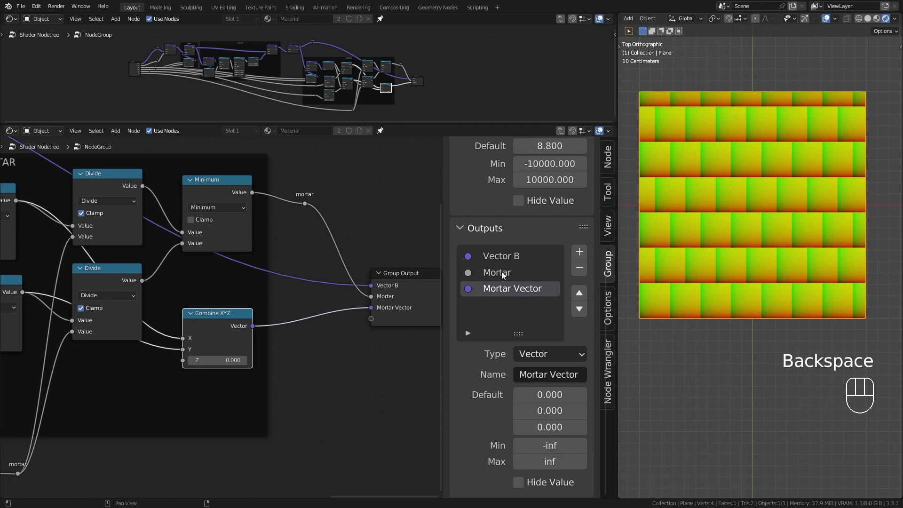
key(Tab)
ctrl+shift+click(181, 244)
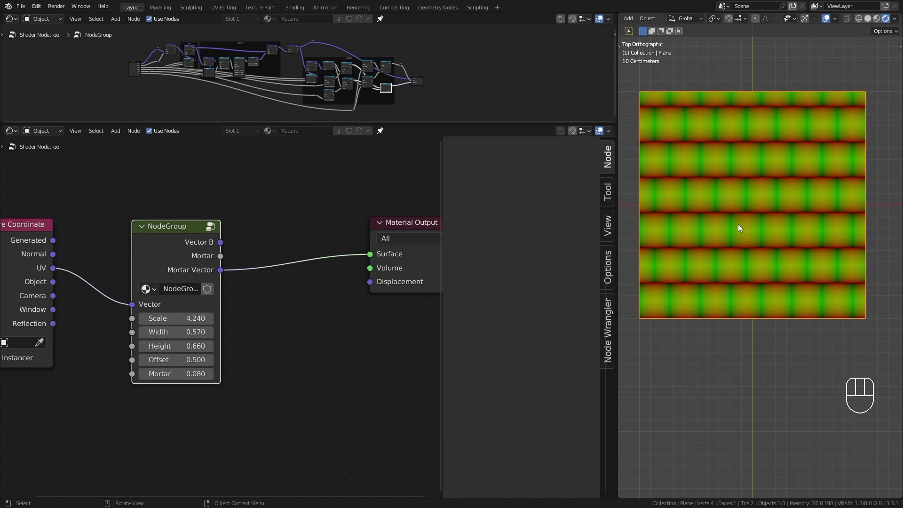
Inside the group, add a Floor vector math node above the Fraction node, fed by the Add node's Vector output
click(210, 230)
scroll(249, 265, down, 6)
scroll(188, 282, up, 2)
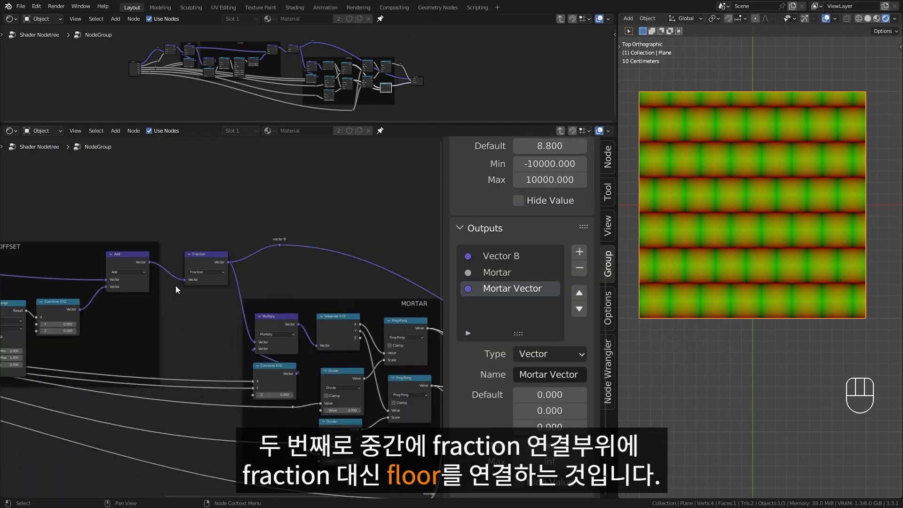
middle_drag(204, 251, 225, 283)
scroll(226, 283, up, 5)
click(225, 284)
key(g)
click(219, 304)
middle_drag(169, 276, 165, 324)
drag(102, 349, 202, 278)
text(ffloor)
click(218, 294)
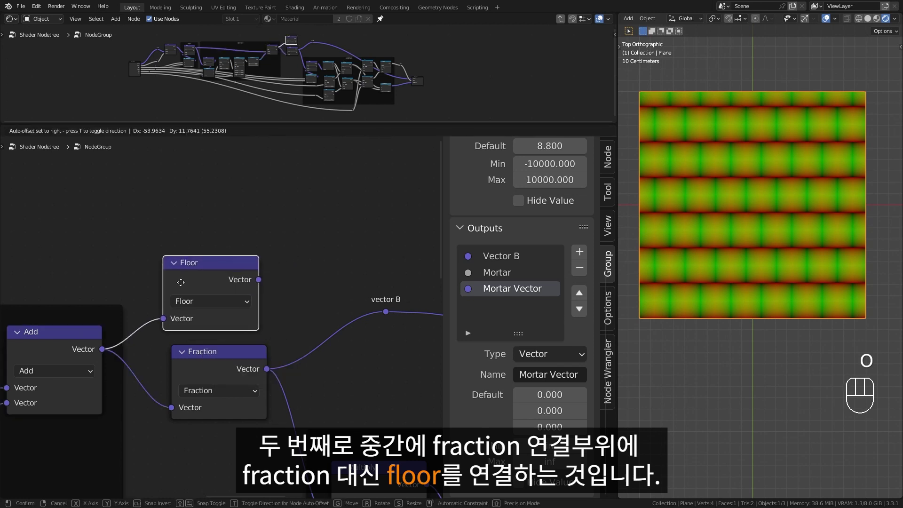
Output the Floor vector from the group as "Block A" and preview that output on the plane
scroll(221, 306, down, 2)
scroll(324, 310, down, 4)
shift+middle_drag(323, 310, 134, 247)
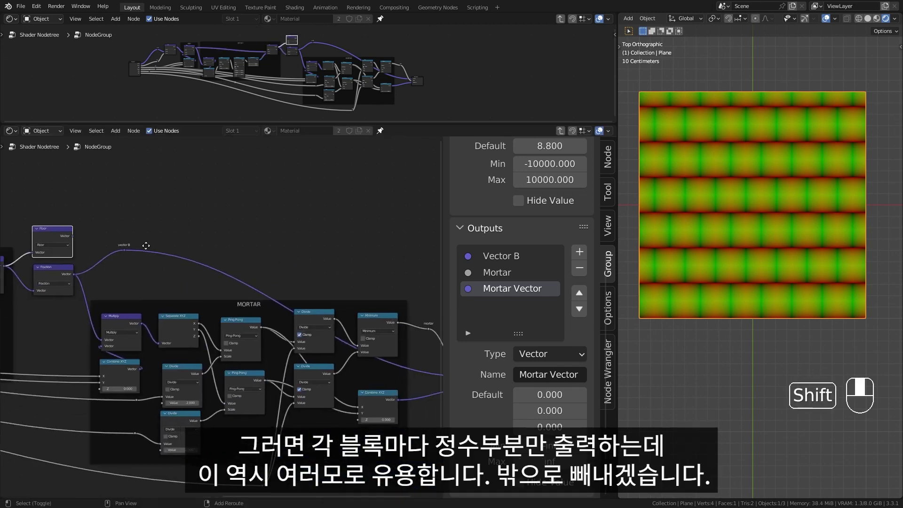
scroll(188, 282, down, 4)
drag(121, 262, 151, 274)
drag(385, 370, 388, 369)
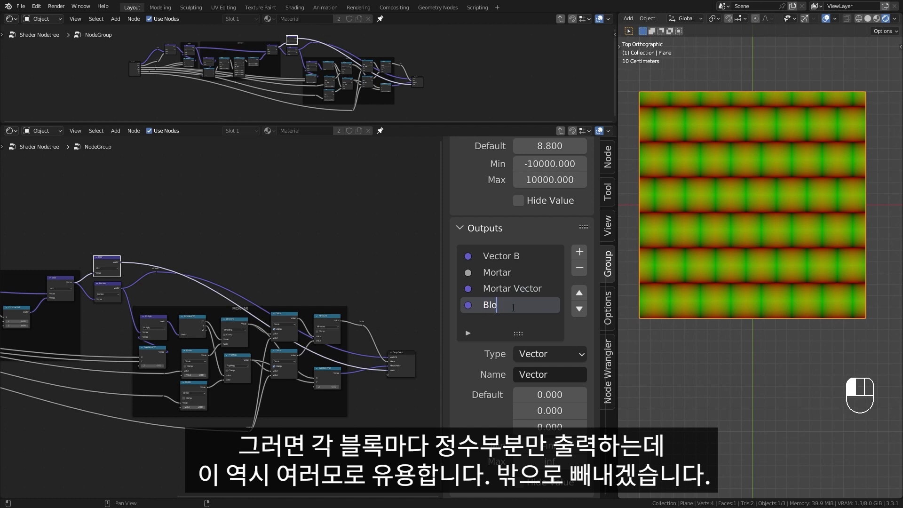
key(Tab)
key(Home)
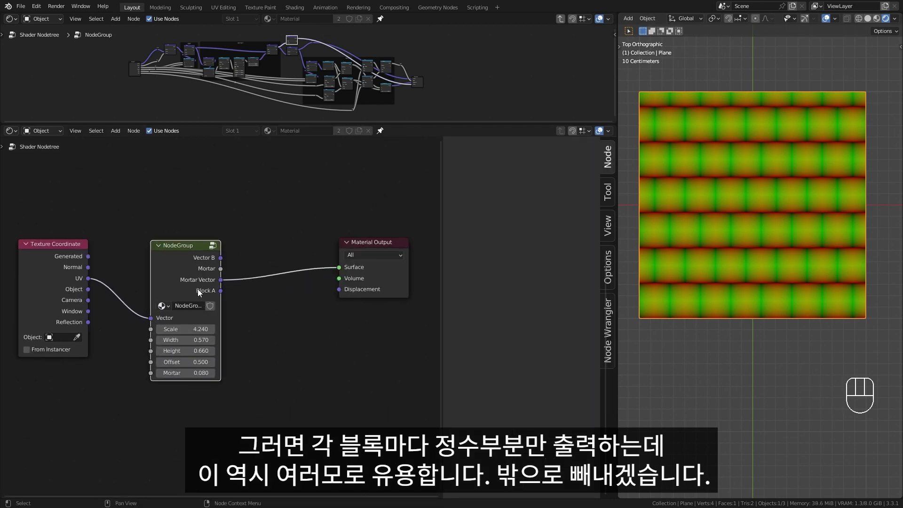
ctrl+shift+click(179, 266)
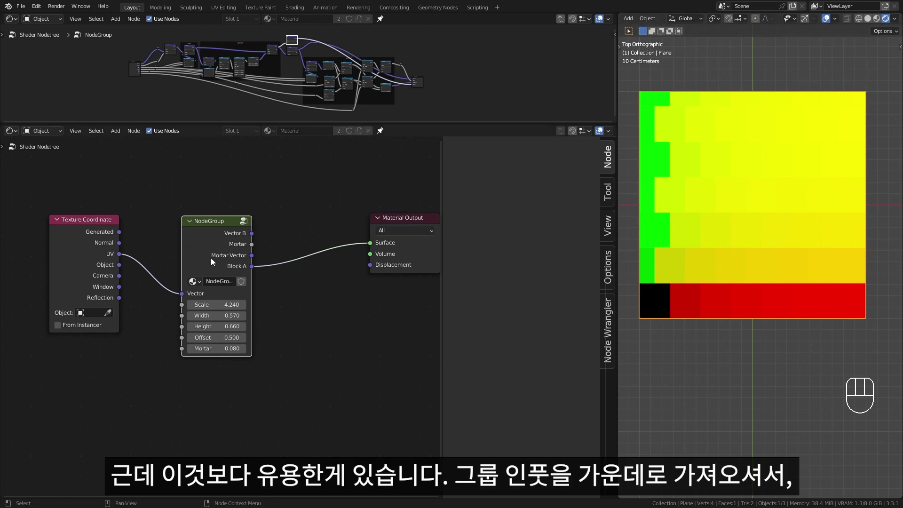
Reopen the group, move the Floor node up and add a second Group Input node above it
click(243, 221)
scroll(202, 256, down, 3)
shift+middle_drag(199, 235, 219, 347)
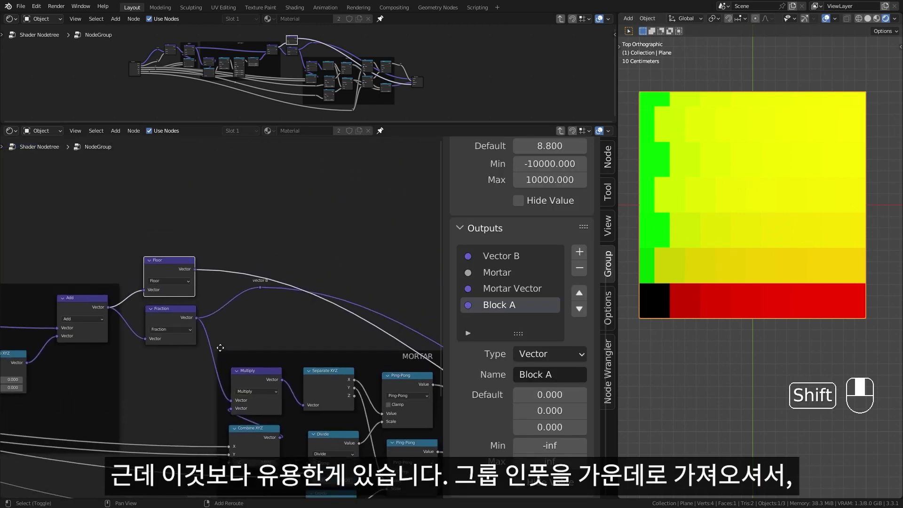
scroll(220, 343, up, 3)
key(g)
click(158, 224)
shift+middle_drag(185, 232, 193, 306)
shift+scroll(192, 306, up, 1)
key(shift+a)
text(gi)
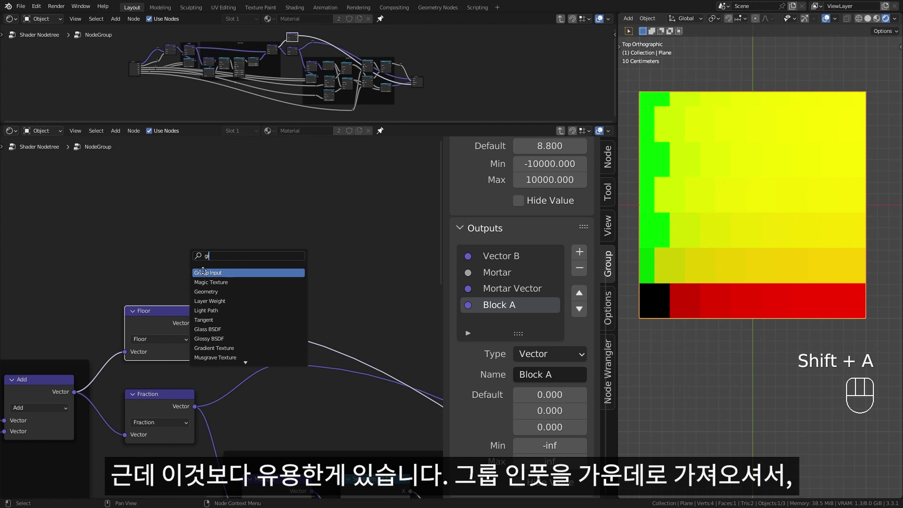
key(Return)
click(132, 235)
Add a Divide vector math node that divides the Floor vector by the group's Scale input
key(shift+a)
text(ve)
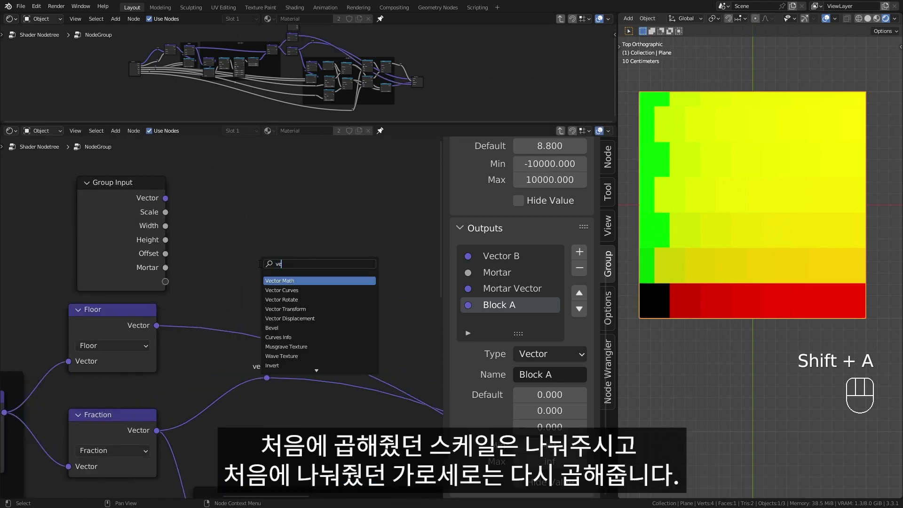
key(Return)
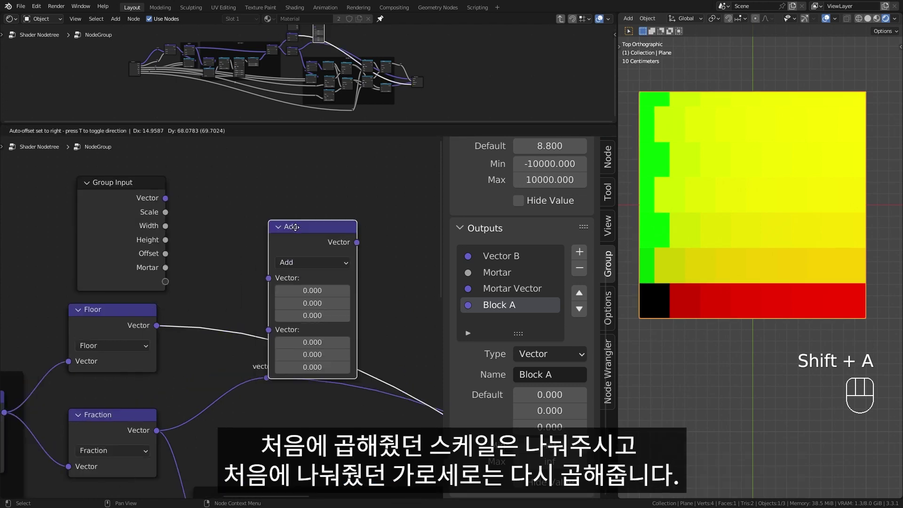
click(275, 208)
click(301, 211)
click(294, 261)
drag(156, 325, 275, 227)
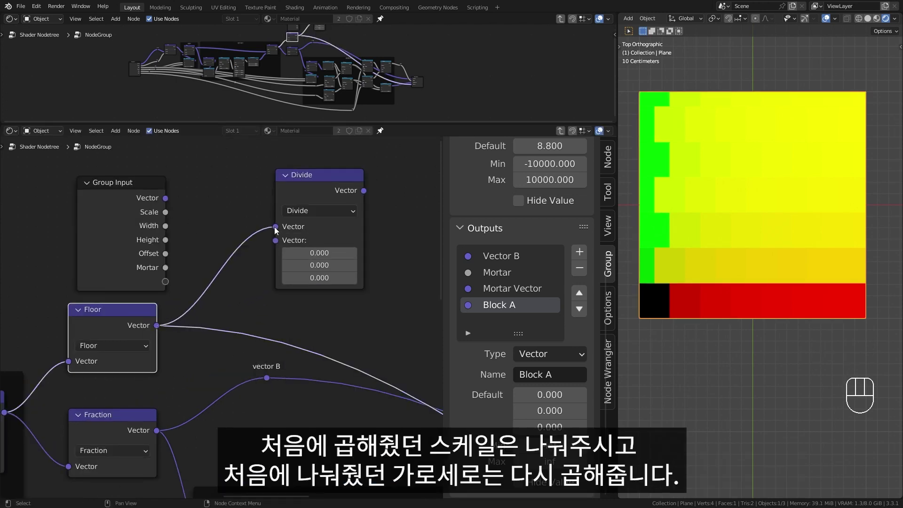
drag(165, 213, 276, 241)
Duplicate the Divide node, set the copy to Multiply and feed it the divided vector
key(shift+d)
drag(276, 241, 321, 274)
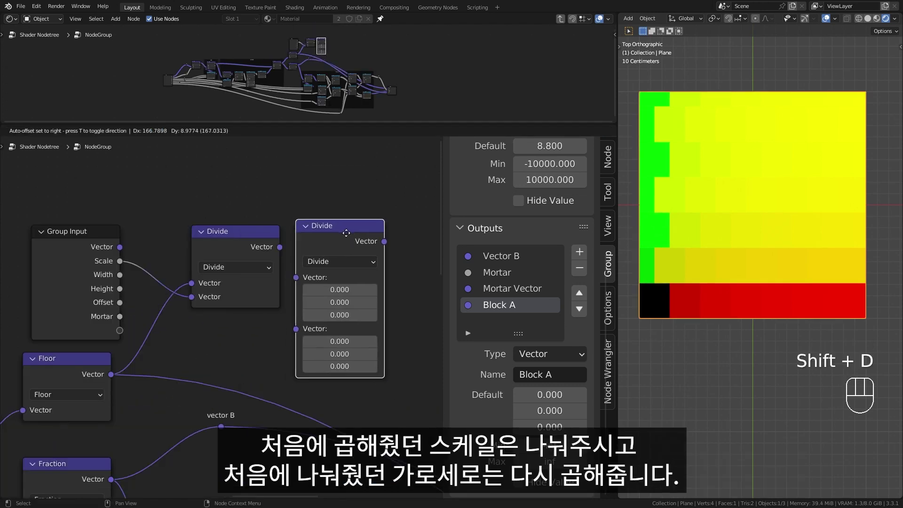
click(382, 230)
click(366, 255)
click(365, 301)
drag(234, 203, 370, 289)
key(g)
click(369, 238)
Add a Combine XYZ node with Width in X and Height in Y, and connect it to the Multiply node's second vector
key(shift+a)
text(com)
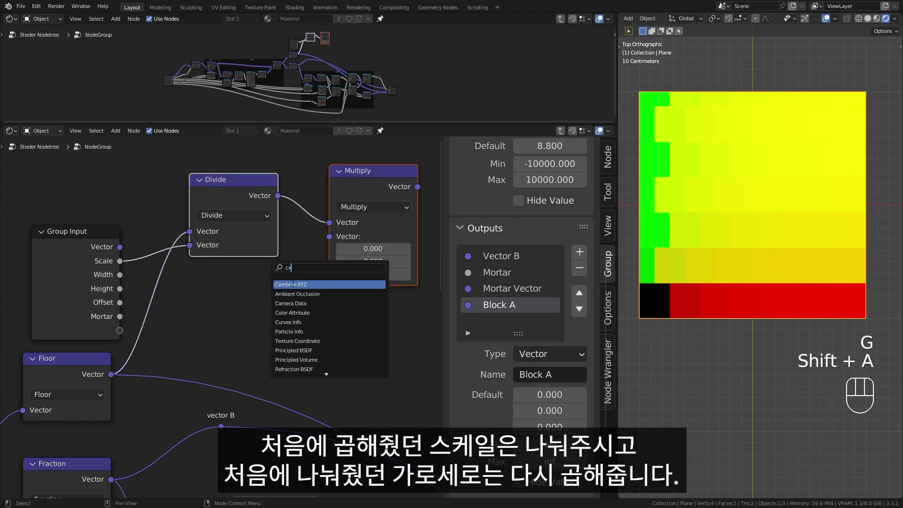
key(Return)
click(218, 285)
drag(120, 274, 196, 319)
drag(284, 289, 330, 237)
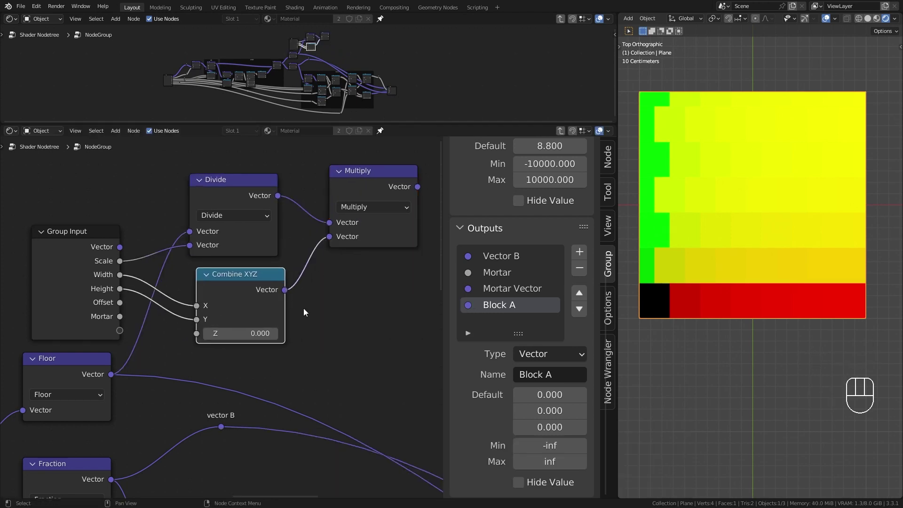
Preview the new Multiply node's output on the plane
scroll(303, 308, down, 2)
scroll(287, 323, down, 1)
middle_drag(337, 342, 224, 323)
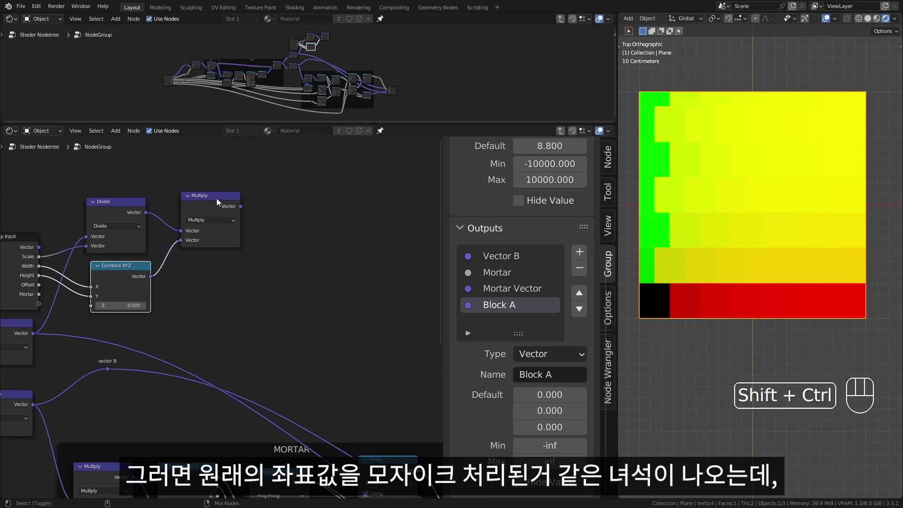
ctrl+shift+click(217, 199)
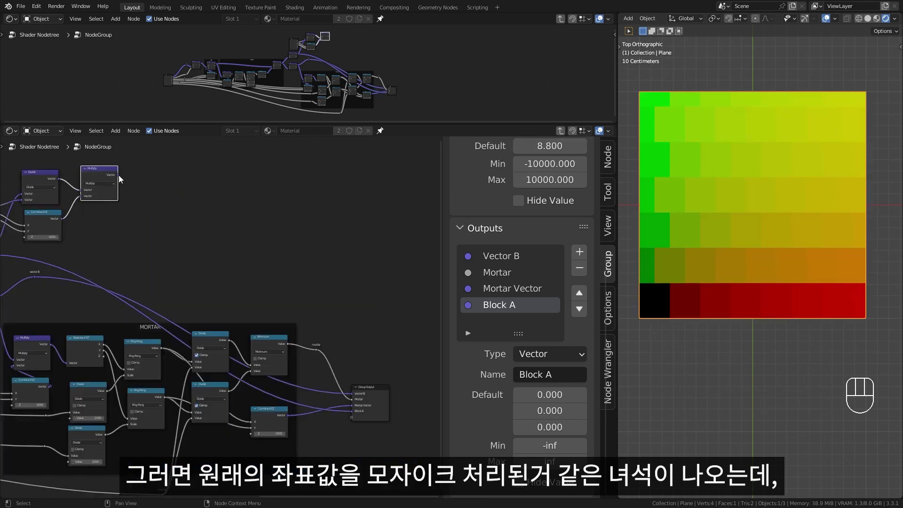
Connect the Multiply node's vector to a new group output and name that output Block B
drag(119, 175, 262, 337)
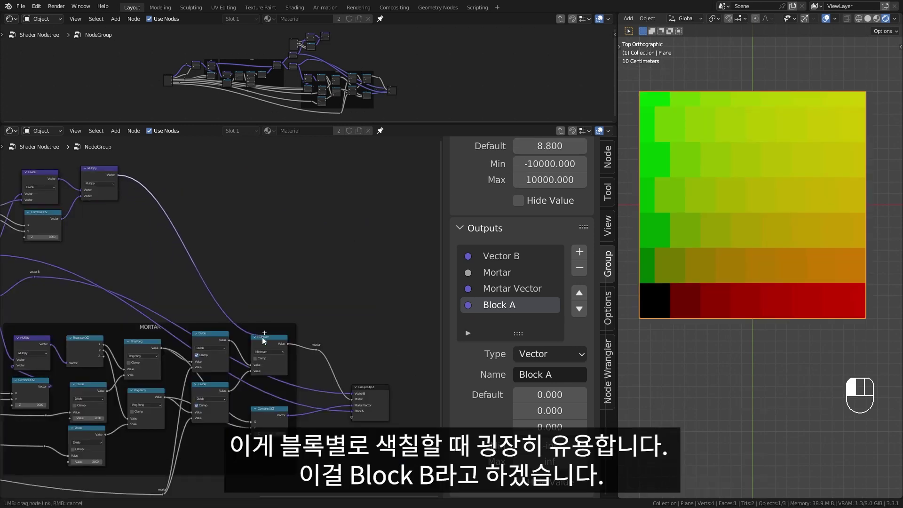
drag(351, 419, 351, 419)
click(492, 321)
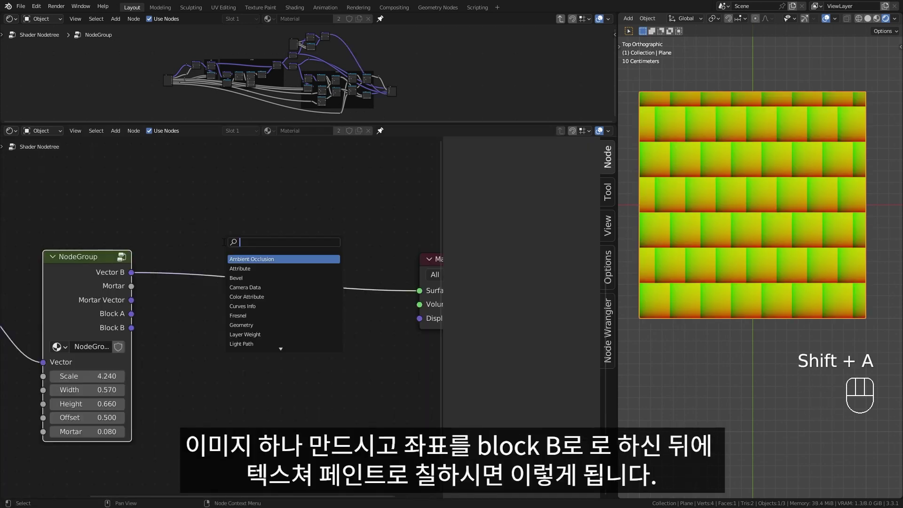
Add an Image Texture node driven by the group's Block B output and create a blank 100 px image in it
key(Return)
click(263, 371)
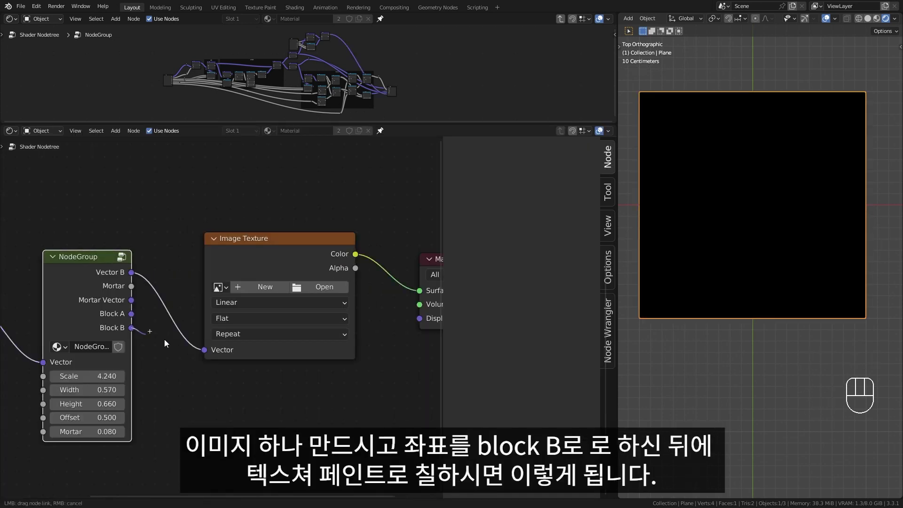
click(248, 285)
key(KP_0)
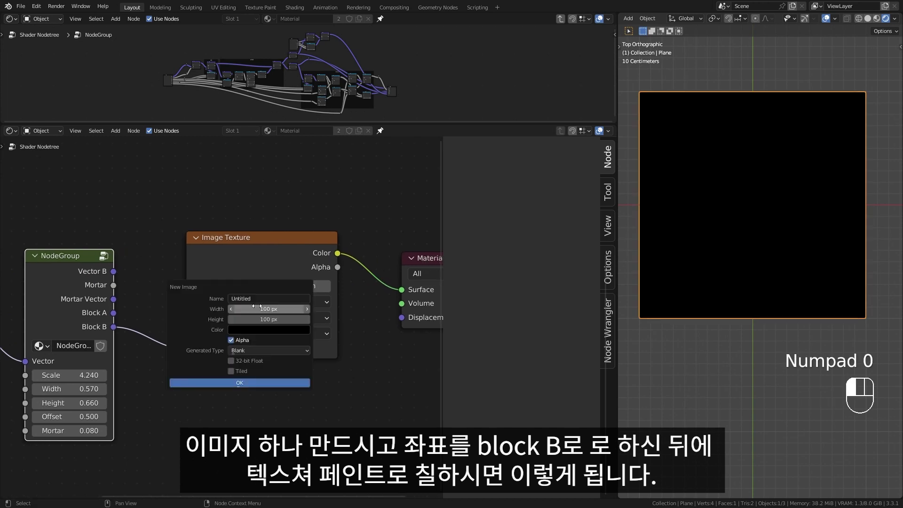
click(242, 382)
Switch the plane to Texture Paint mode and paint individual blocks in red, white, green, yellow and black
key(ctrl+Tab)
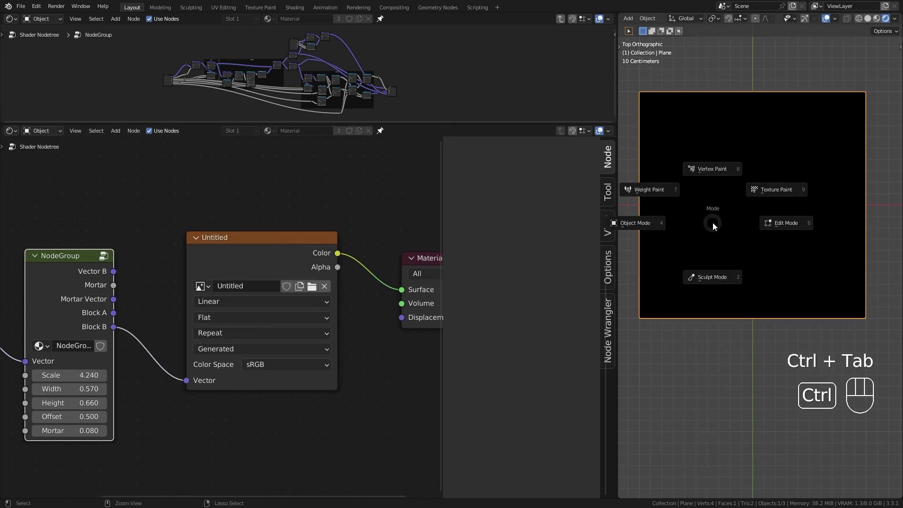
click(761, 195)
mouse_move(705, 223)
mouse_down()
mouse_move(703, 263)
mouse_move(802, 117)
mouse_move(762, 125)
mouse_move(742, 197)
mouse_up()
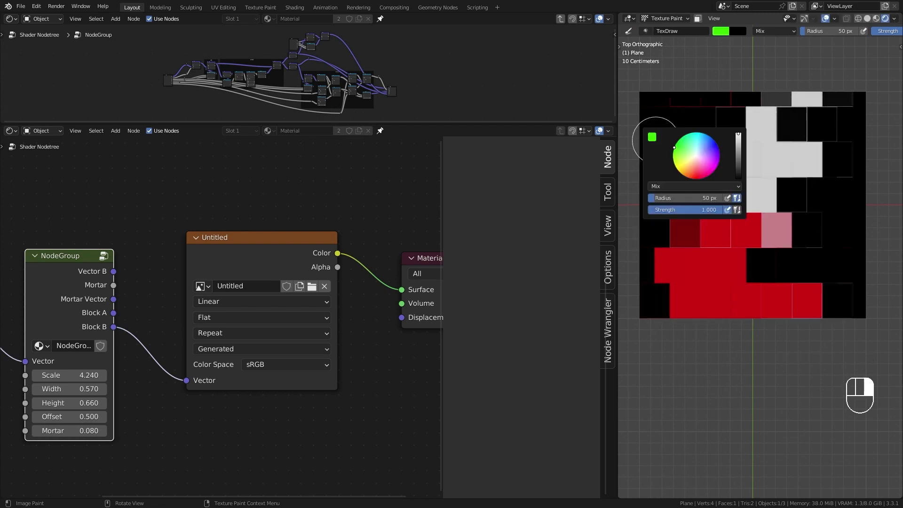
drag(843, 190, 849, 241)
mouse_move(661, 120)
mouse_down()
mouse_move(653, 136)
mouse_move(650, 127)
mouse_up()
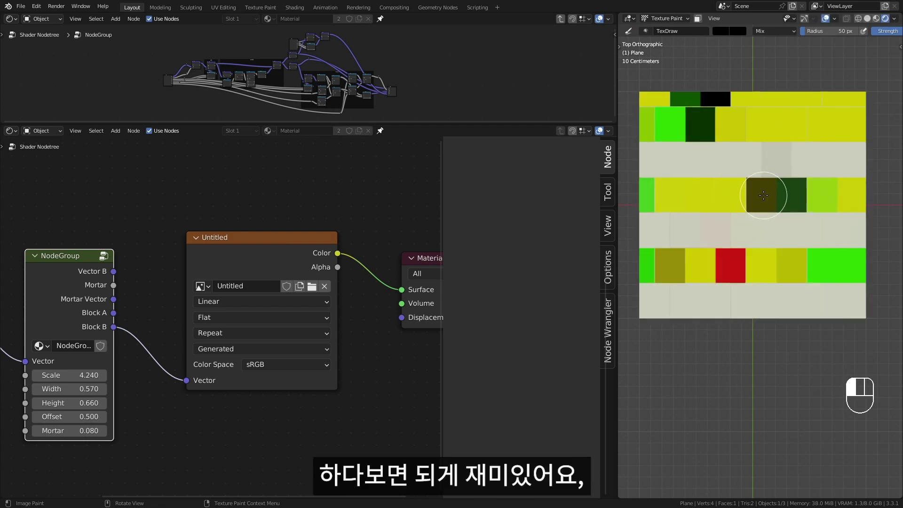
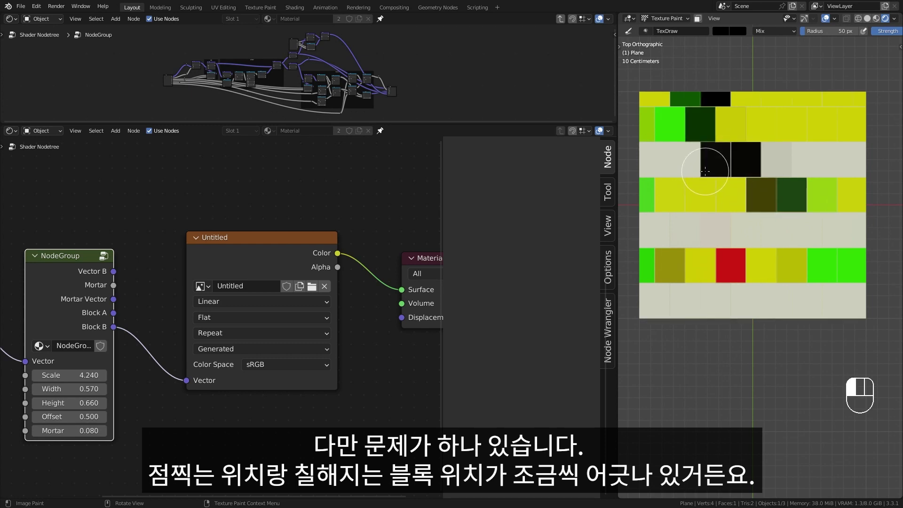
click(805, 168)
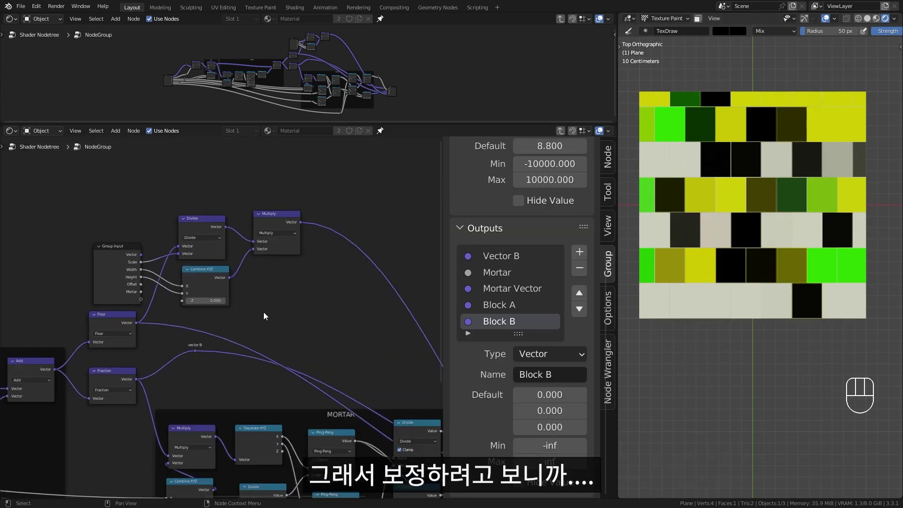
Inside the group, divide 1 by Scale with a math node and multiply the result by the Width and Height vector
middle_drag(263, 312, 233, 333)
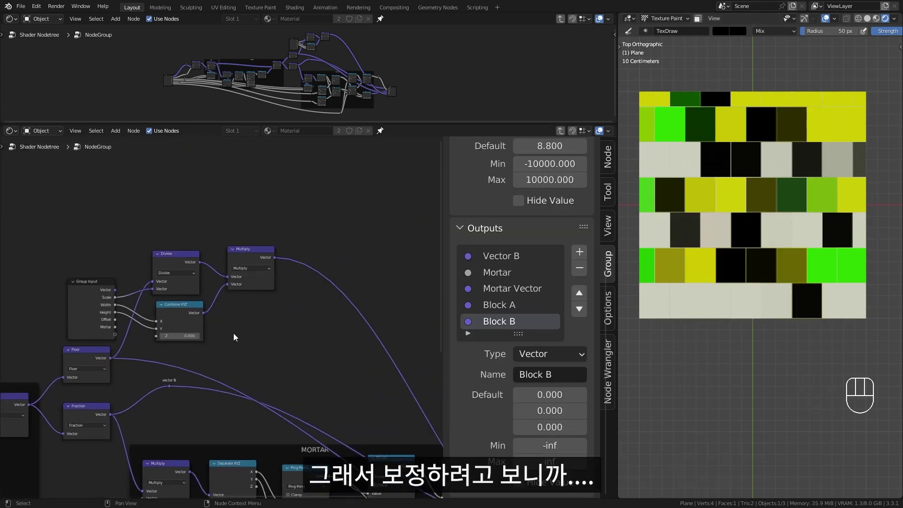
scroll(240, 290, up, 2)
key(g)
key(shift+d)
key(g)
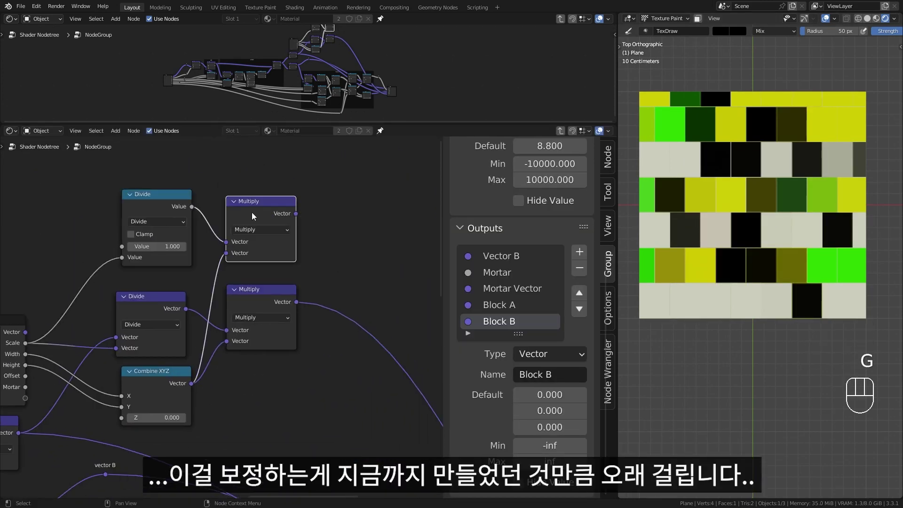
Scale the product by 0.5, add it to the block vector, and apply a Modulo math node to the separated Y value
middle_drag(374, 214, 311, 191)
key(g)
key(shift+a)
click(298, 315)
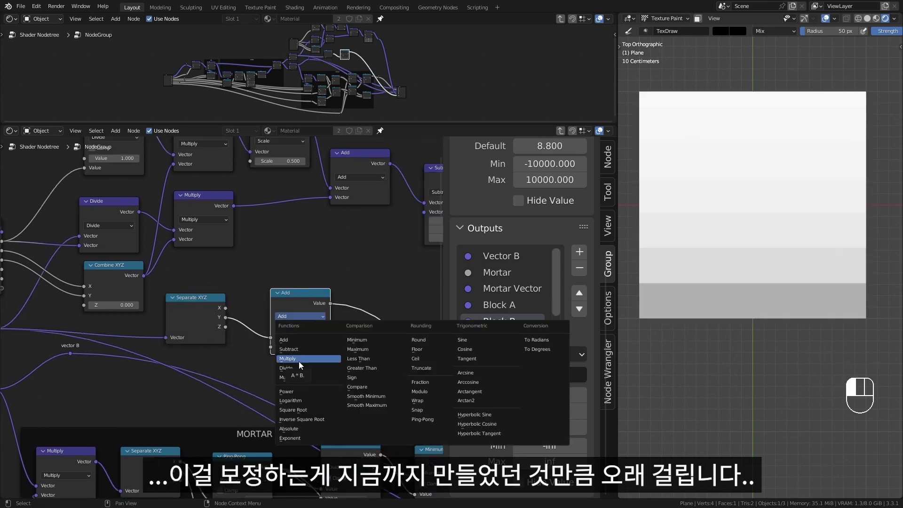
click(416, 390)
Multiply the Modulo result by the group's Offset, feed it into a Combine XYZ's X and add a vector Multiply node after it
key(shift+d)
click(297, 323)
click(275, 371)
scroll(105, 303, down, 1)
key(shift+a)
key(shift+d)
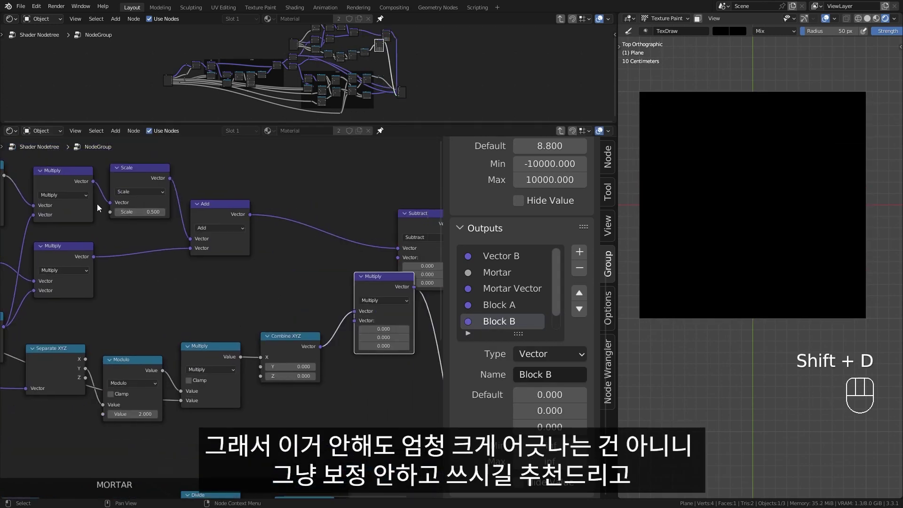
Leave the group to preview the painted Image Texture on the plane, and re-enter the group
key(Tab)
ctrl+shift+click(213, 306)
key(Tab)
Frame the upper Divide, Multiply and Scale nodes and label the frame "1/Scale * Width Height * 1/2"
scroll(121, 363, up, 2)
key(ctrl+j)
key(F2)
text(1/Scale * Width Height * 1/2)
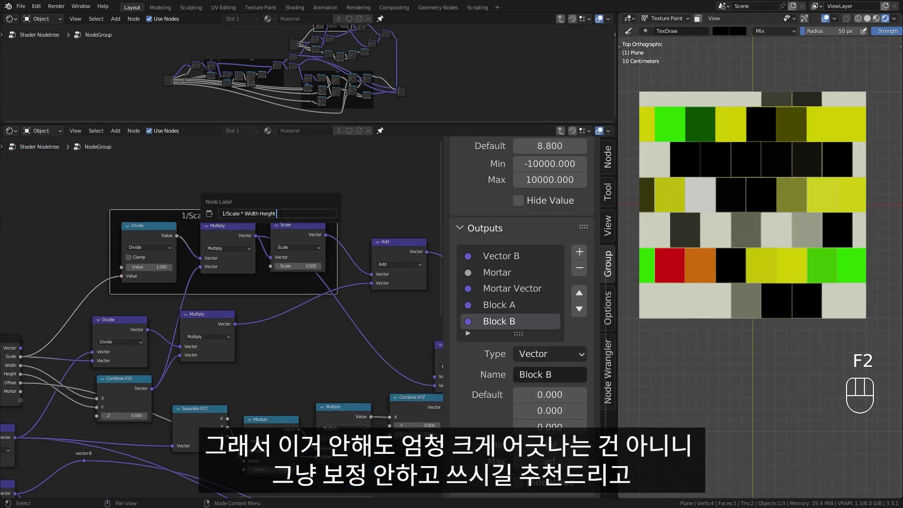
key(Return)
Frame the vector Add node and label the frame "기준점 중앙으로 만들기"
key(ctrl+j)
key(F2)
text(기준점 중앙으로 만들기)
key(Return)
Frame the Separate XYZ and Modulo nodes together and label the frame "Offset 줄 선택"
key(ctrl+j)
key(F2)
text(Offset 줄 선택)
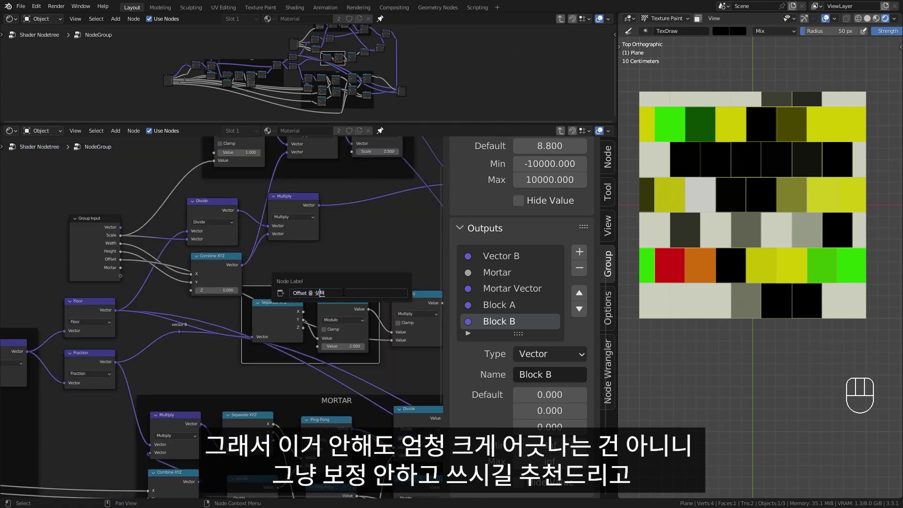
Frame the offset multiplication nodes as "1/Scale * width height * offset" and the Subtract node as "오프셋 되돌리기"
key(ctrl+j)
key(F2)
key(g)
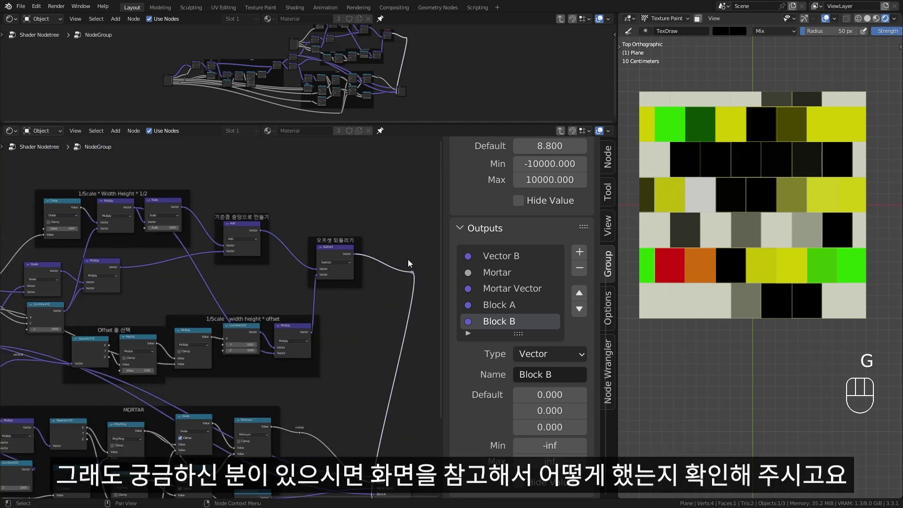
Arrange the block coordinate nodes, enclose them with their sub-frames in one frame and label it BLOCK
scroll(276, 301, down, 2)
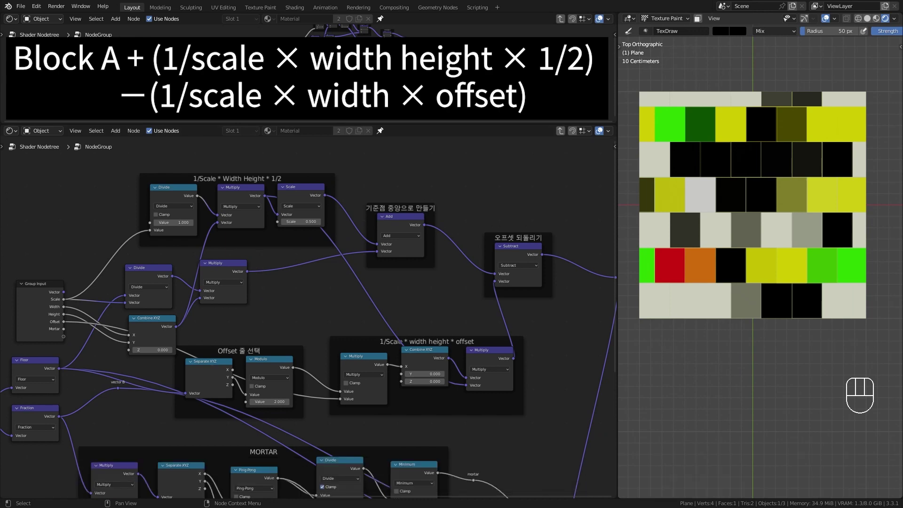
scroll(395, 94, down, 3)
scroll(285, 317, down, 3)
key(g)
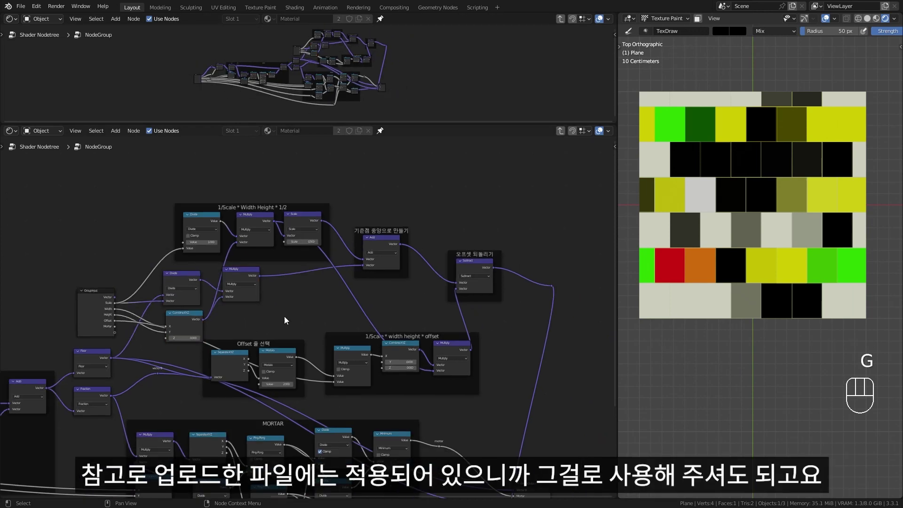
key(g)
key(g)
key(g)
key(ctrl+j)
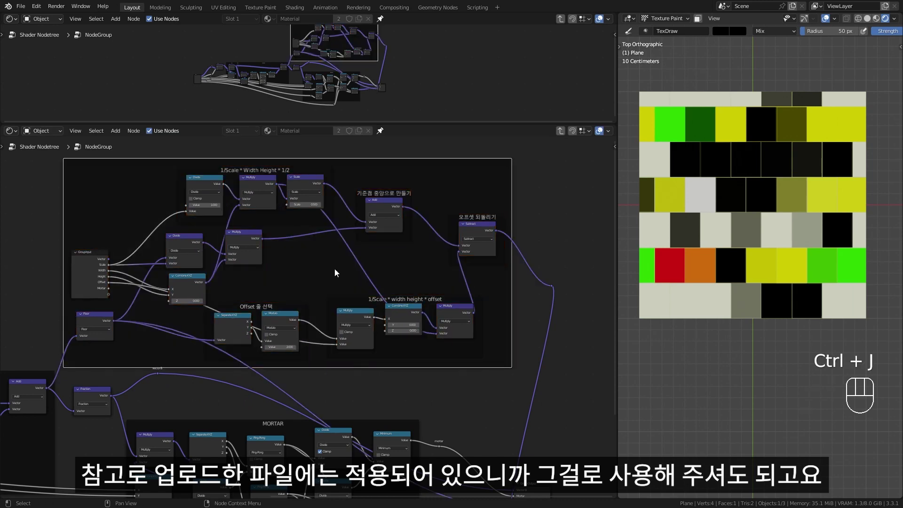
key(F2)
text(BLOCK)
key(Return)
Reposition the BLOCK frame above the other sections and add a reroute on its outgoing link
scroll(345, 264, down, 2)
key(g)
middle_drag(235, 358, 411, 309)
shift+right_drag(348, 283, 354, 319)
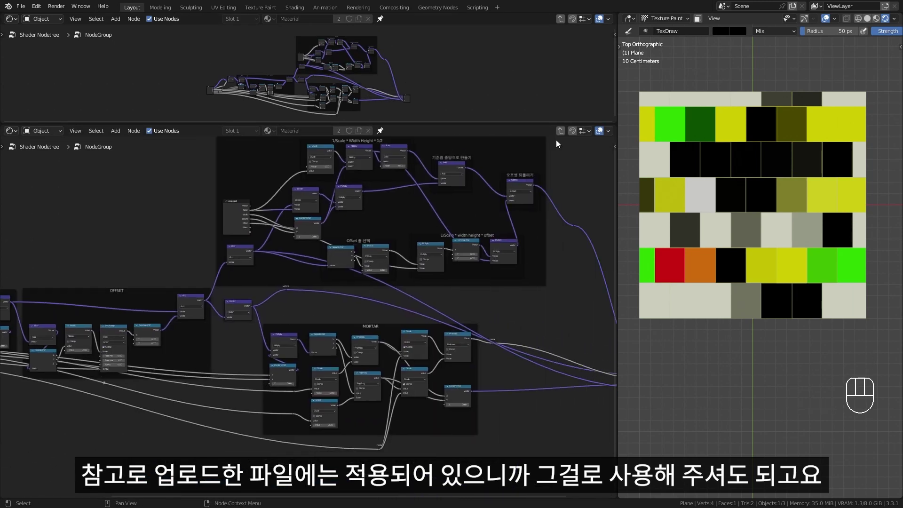
Leave the group to preview its Vector B output, delete the painted Image Texture node and re-enter the group
click(560, 132)
ctrl+shift+click(214, 282)
key(x)
key(Tab)
Move the MORTAR frame down to leave free space between it and the BLOCK frame
key(g)
click(358, 371)
scroll(375, 303, down, 6)
click(409, 335)
key(g)
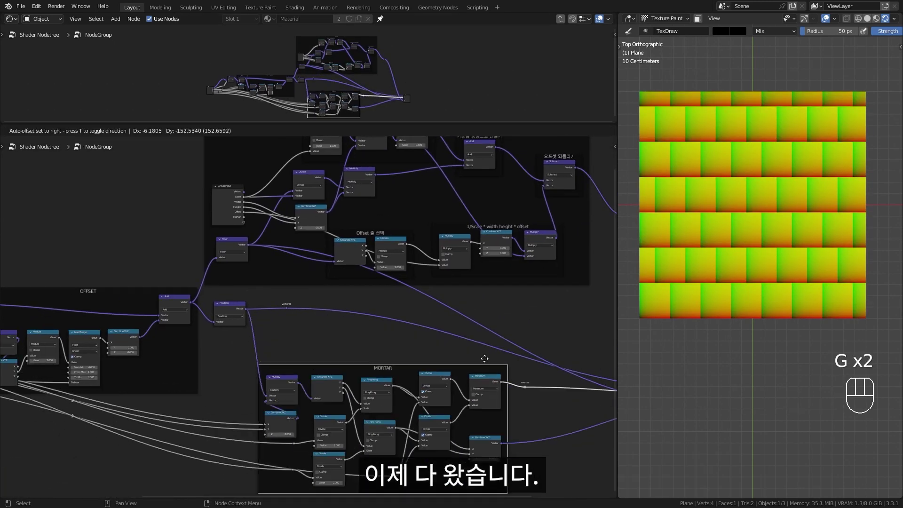
key(g)
scroll(462, 98, down, 1)
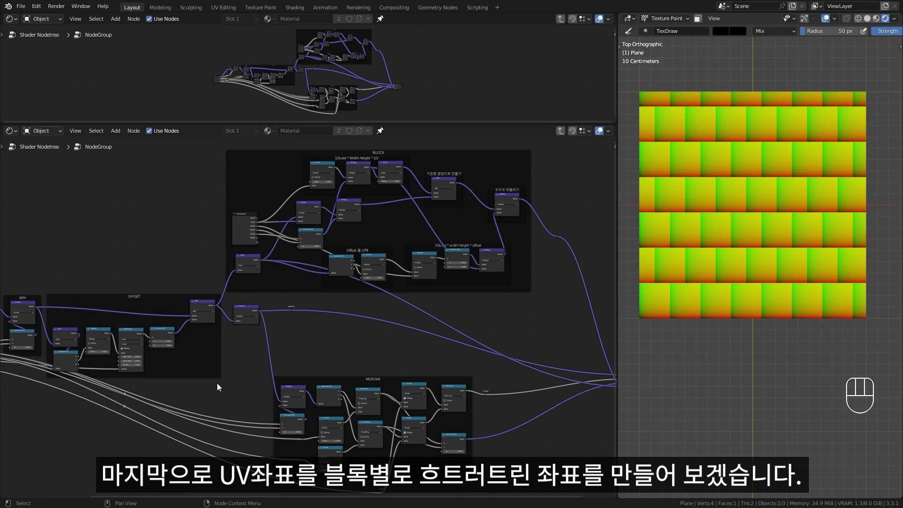
Preview the Floor node's vector output on the plane
scroll(339, 326, up, 6)
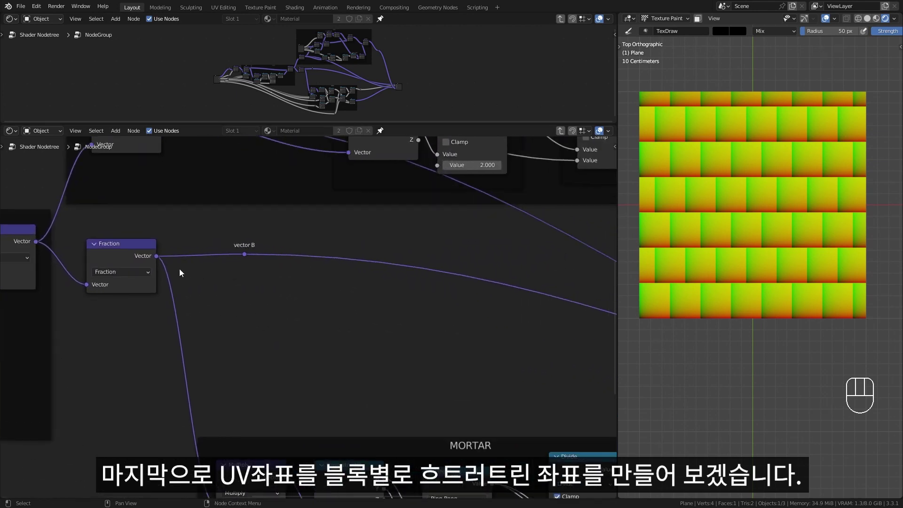
scroll(181, 275, down, 3)
shift+middle_drag(193, 287, 227, 335)
scroll(195, 278, up, 2)
scroll(158, 198, up, 2)
shift+middle_drag(156, 196, 170, 248)
ctrl+shift+click(168, 240)
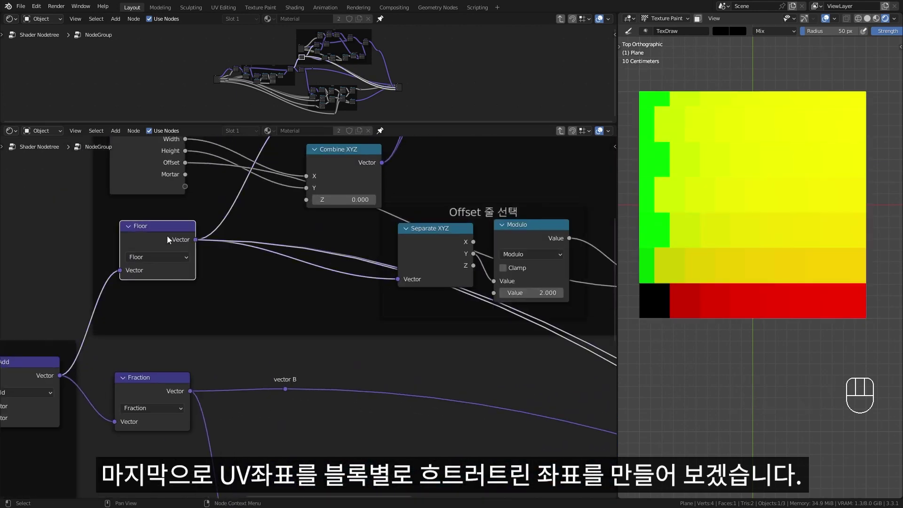
Branch the Floor vector through a reroute below the vector B link and feed it into a new White Noise Texture node
drag(195, 240, 307, 443)
click(329, 419)
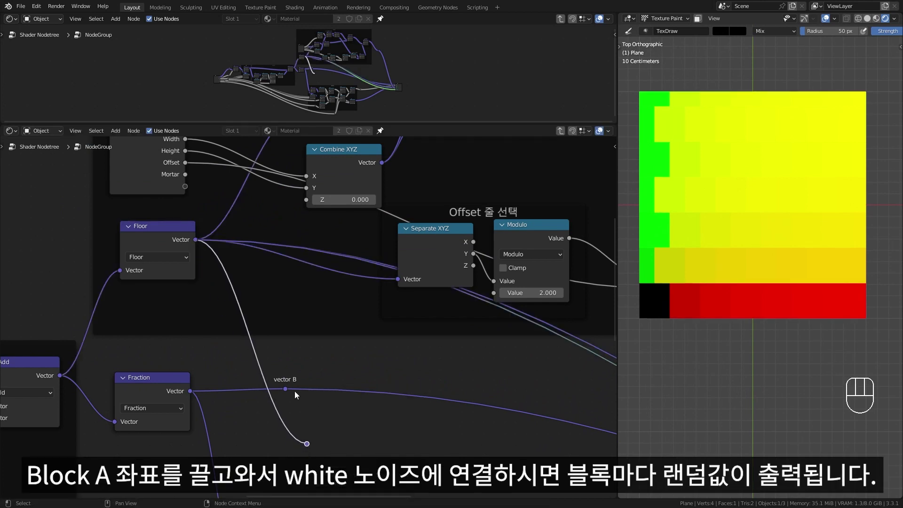
scroll(294, 391, down, 1)
shift+middle_drag(357, 446, 284, 332)
key(shift+a)
click(282, 348)
drag(232, 324, 279, 370)
Preview the White Noise Texture's Value output and its Color output on the plane
ctrl+shift+click(326, 333)
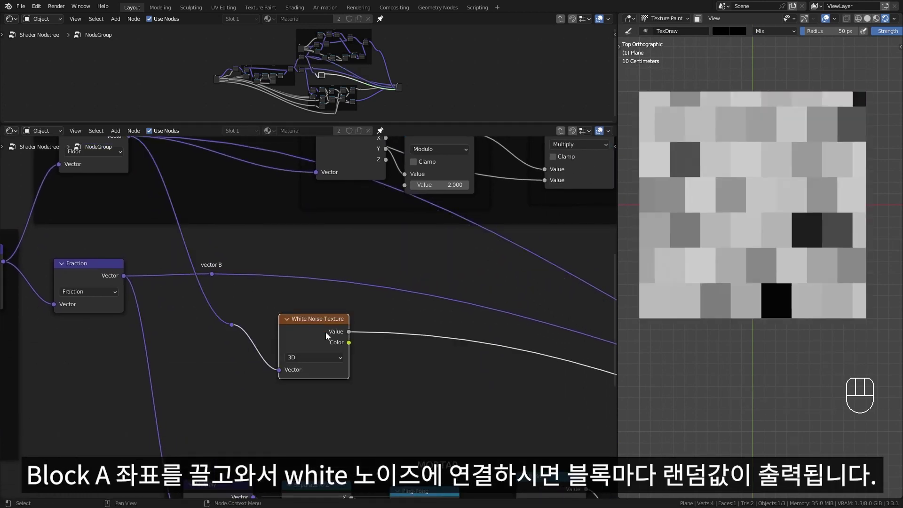
ctrl+shift+click(326, 335)
drag(313, 327, 311, 327)
Insert a vector Add node after the White Noise Color output and set its second vector to -0.5 on all axes
middle_drag(384, 360, 321, 345)
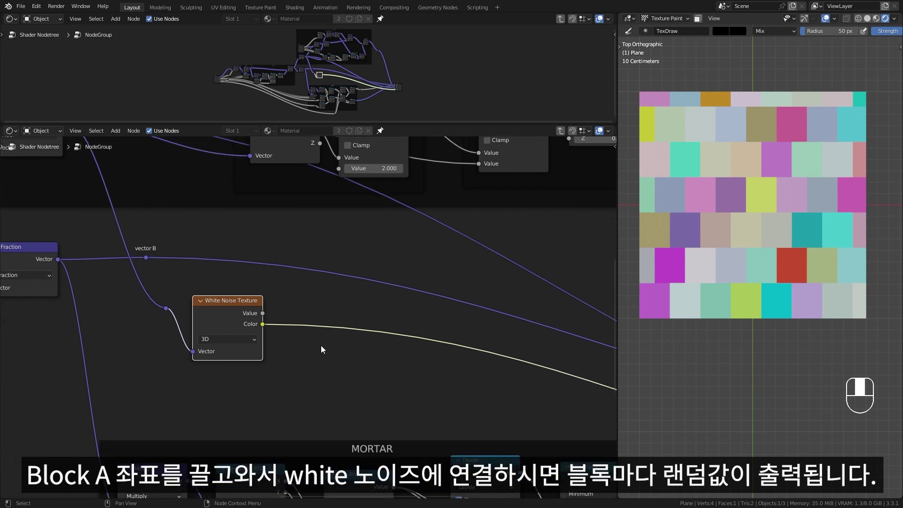
scroll(320, 345, up, 1)
key(shift+a)
click(329, 330)
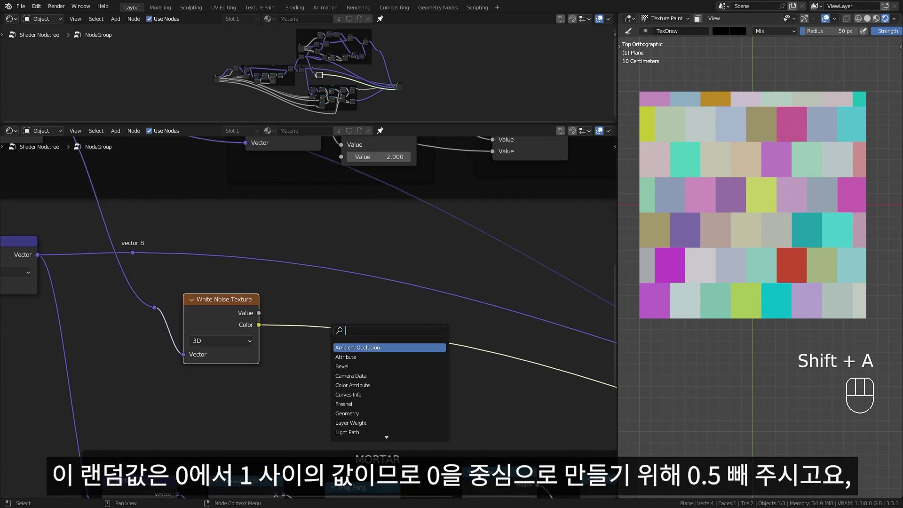
click(350, 347)
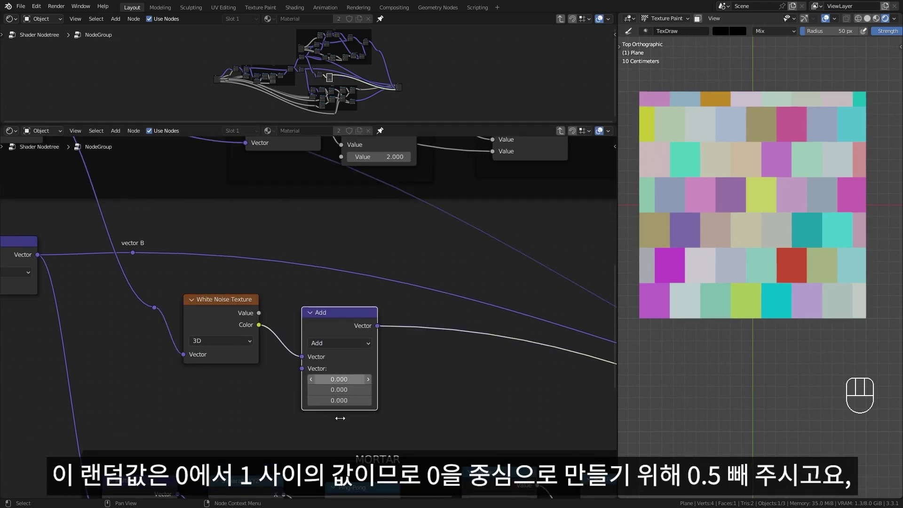
click(343, 379)
key(Return)
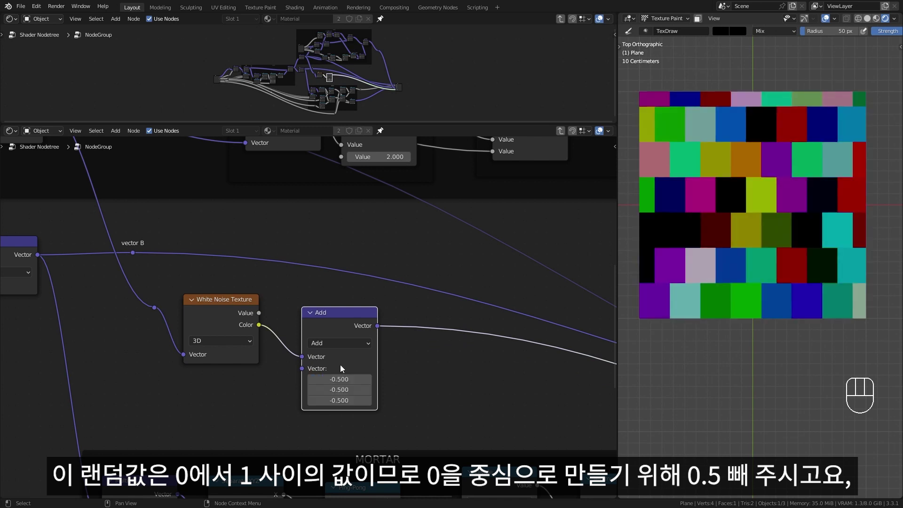
Add a Group Input node beside the -0.5 Add node
shift+middle_drag(418, 374, 331, 361)
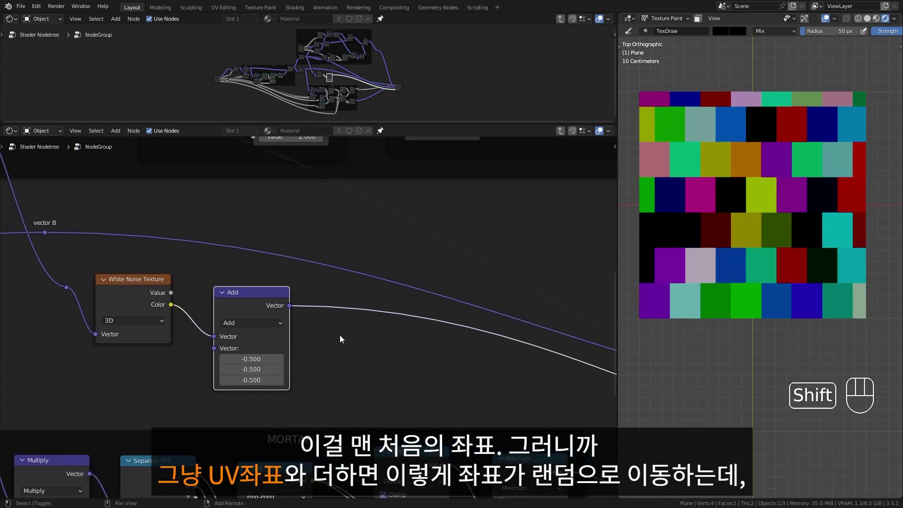
key(shift+a)
text(g)
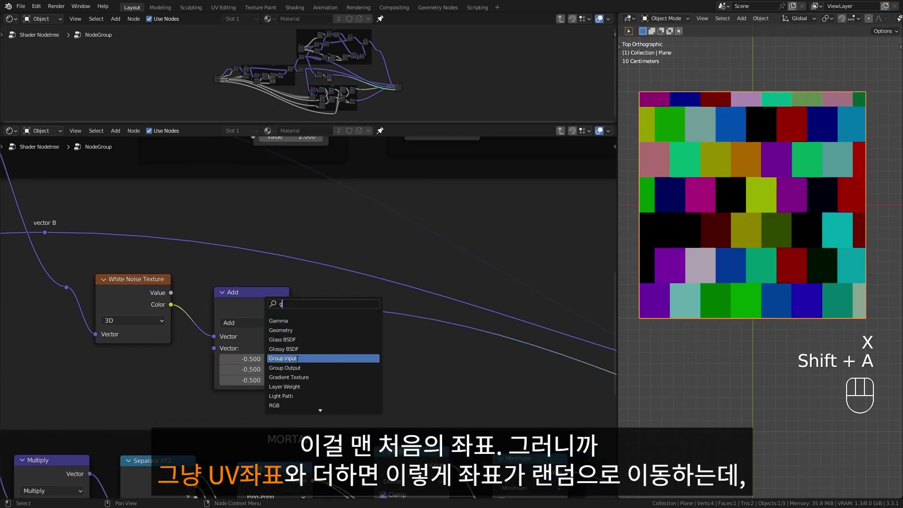
click(318, 359)
click(341, 382)
Duplicate the Add node to sum the centred noise vector with the Group Input's Vector, and move the copy farther along the chain
click(241, 309)
key(shift+d)
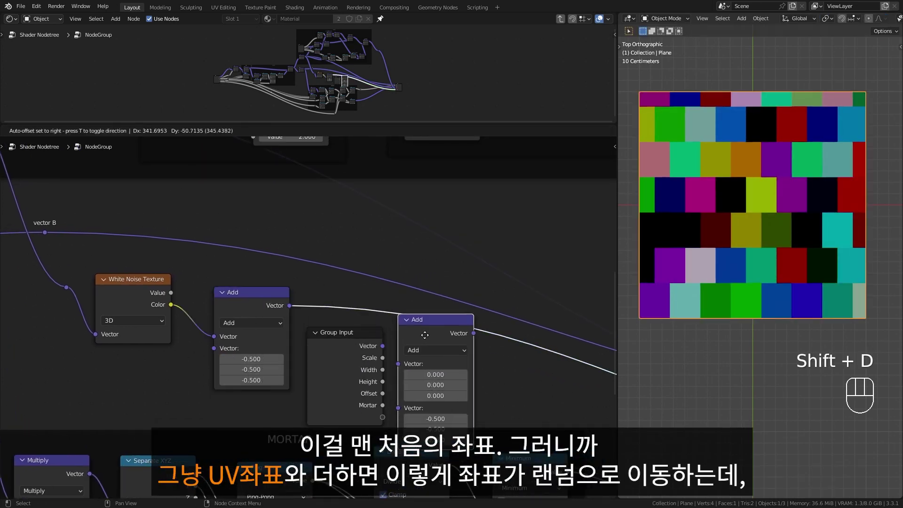
key(g)
click(448, 291)
drag(382, 345, 421, 331)
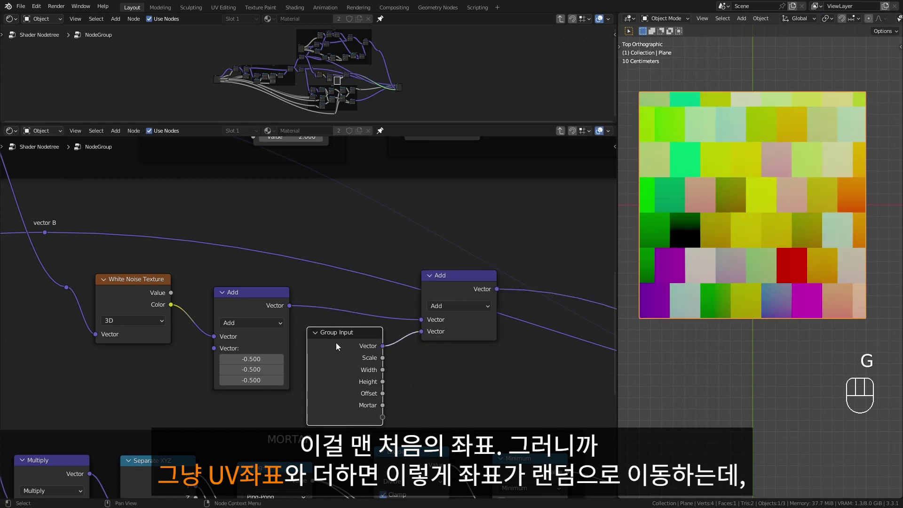
click(428, 285)
key(g)
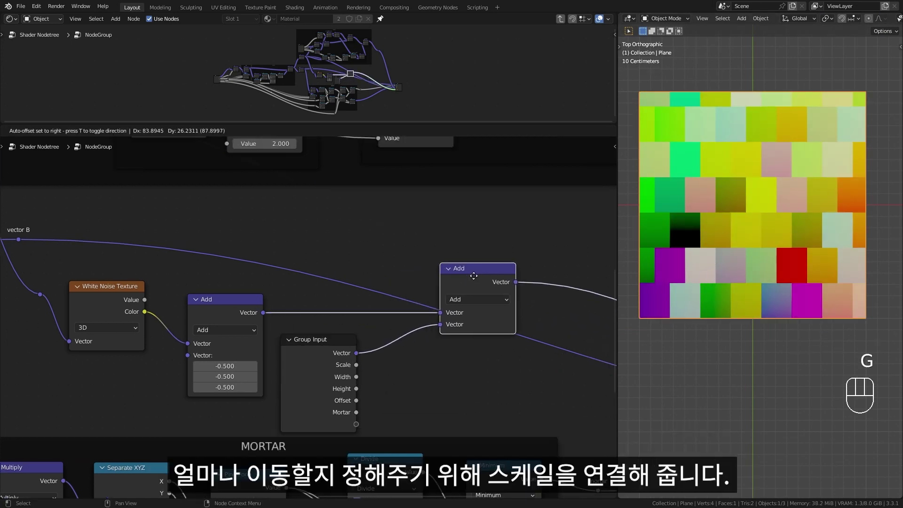
Insert a copy of the -0.5 Add node before the final Add node, switch it to Scale, and set its factor to 0.130
click(484, 271)
click(222, 304)
key(shift+d)
click(349, 309)
key(g)
click(354, 267)
click(354, 267)
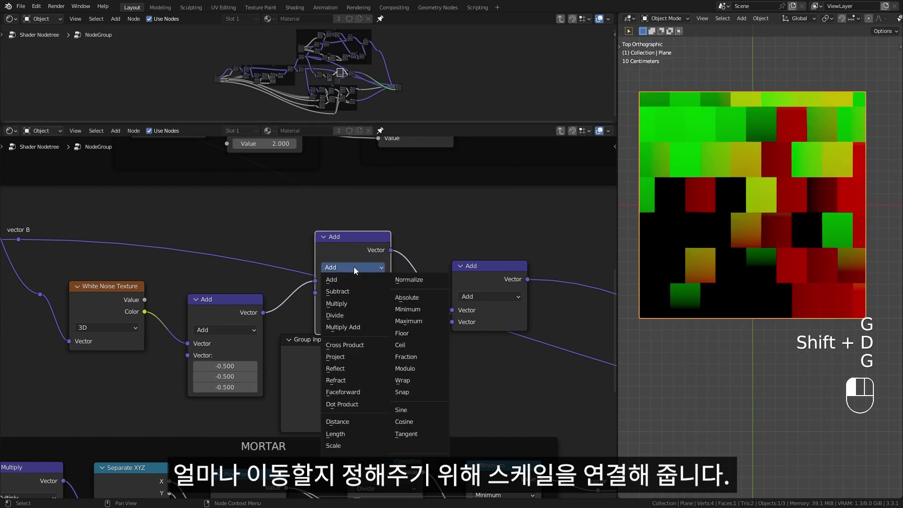
click(353, 446)
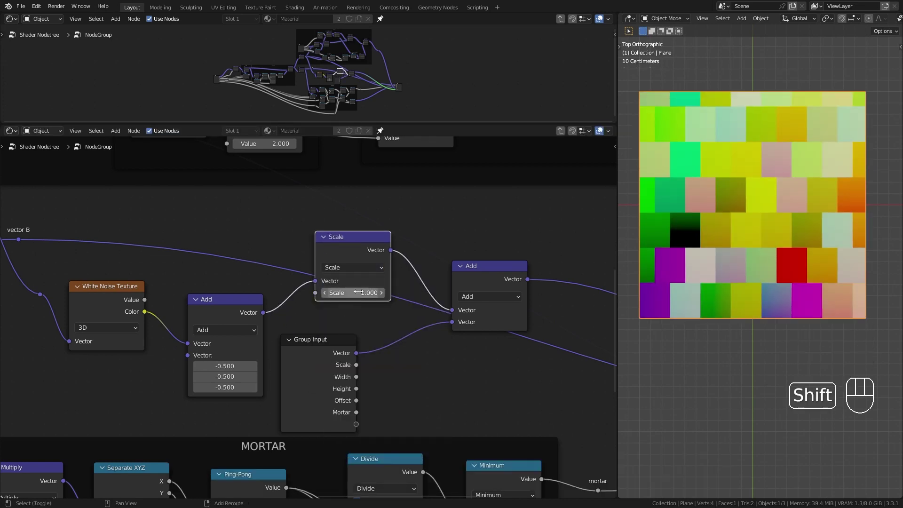
shift+drag(356, 293, 289, 292)
middle_drag(322, 334, 373, 323)
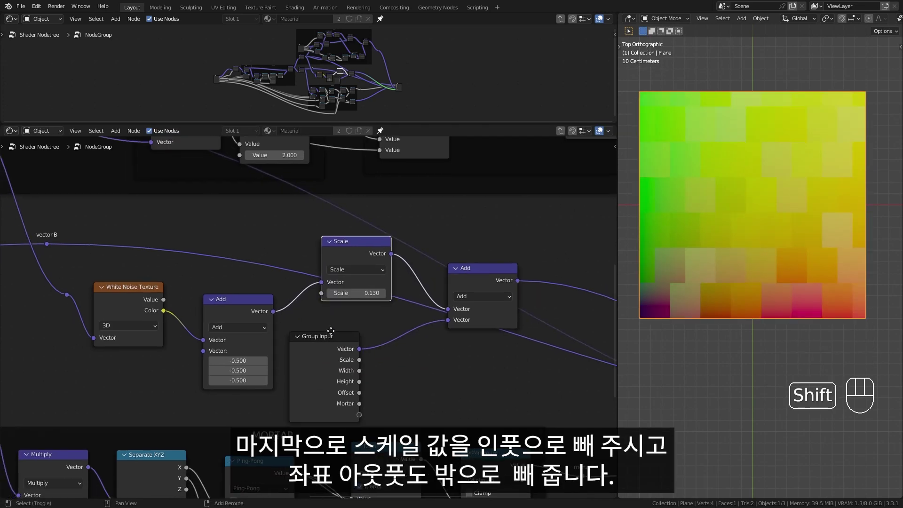
Move the Group Input node aside and expose the Scale node's factor as a new group input named NOISE
click(369, 362)
key(g)
click(300, 347)
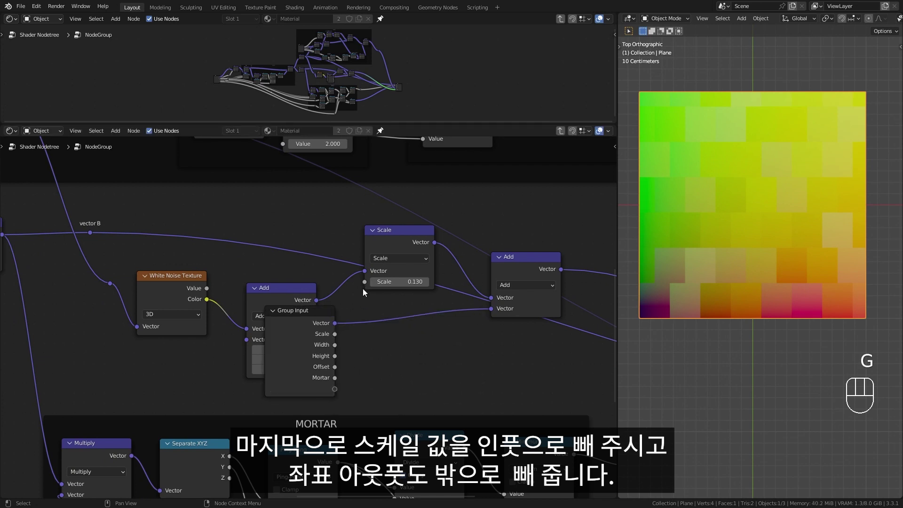
drag(365, 281, 335, 390)
key(n)
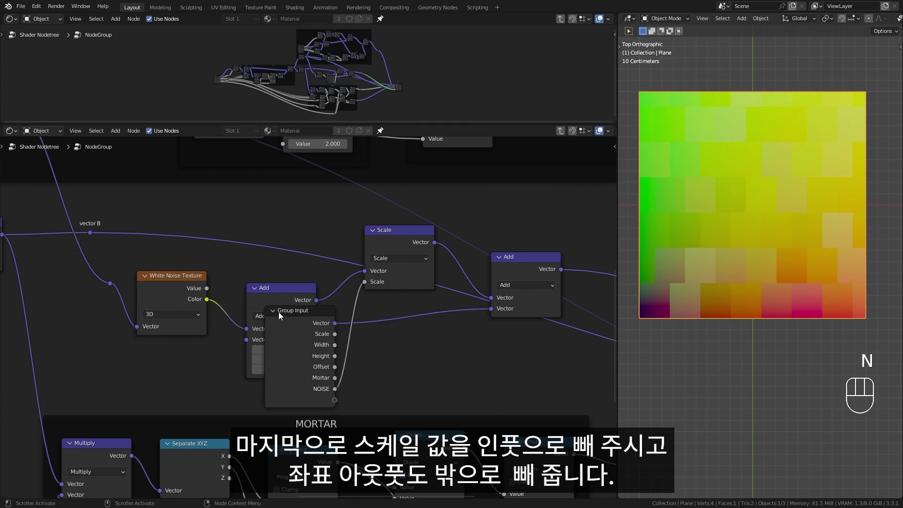
Expose the final Add node's result as a group output named Vector A and move it to the first position among the outputs
scroll(278, 311, down, 5)
middle_drag(329, 299, 270, 294)
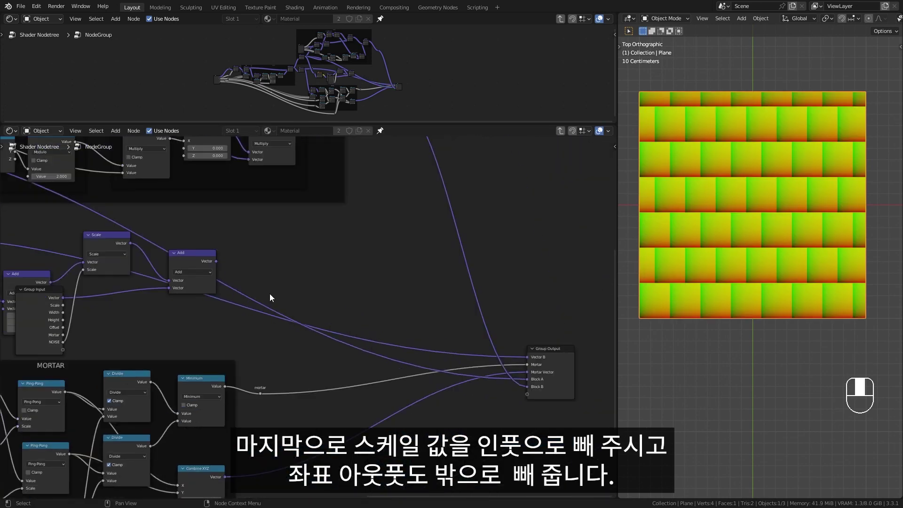
drag(216, 261, 527, 394)
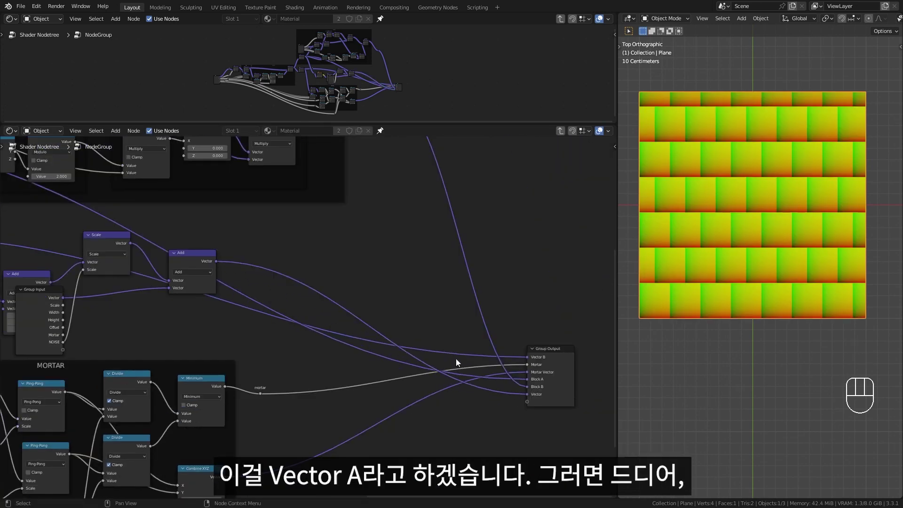
key(n)
click(579, 293)
click(580, 294)
click(580, 293)
click(579, 294)
click(579, 293)
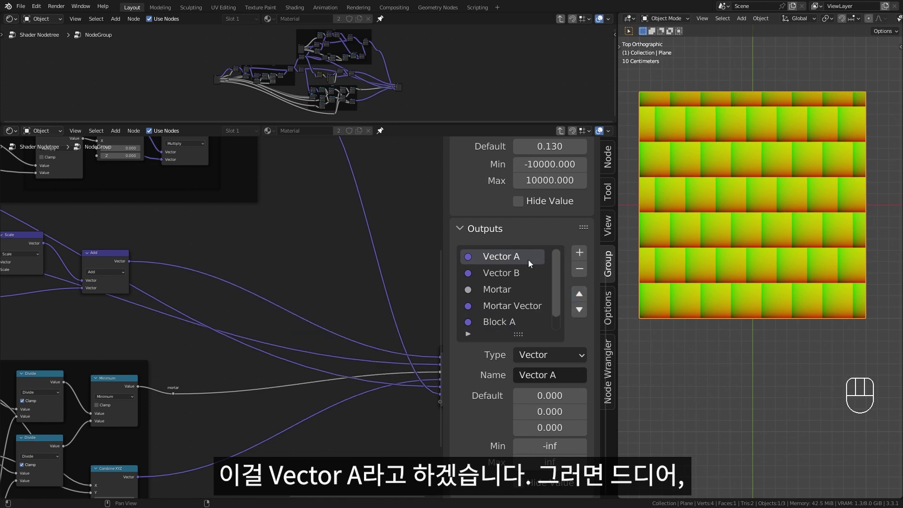
Leave the node group and preview its outputs in turn on the plane, ending on Vector A
click(561, 131)
middle_drag(207, 326, 260, 327)
scroll(260, 326, up, 6)
ctrl+shift+click(211, 268)
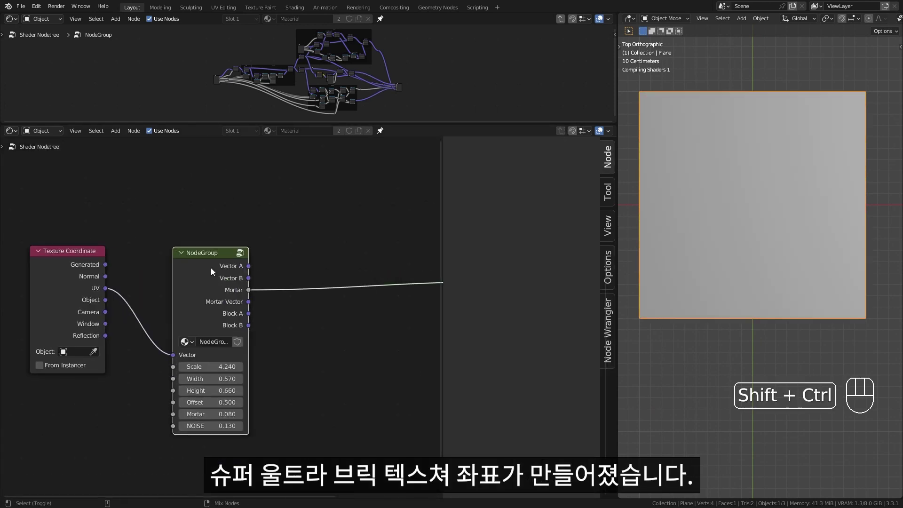
ctrl+shift+click(211, 268)
ctrl+shift+click(211, 268)
ctrl+shift+click(211, 267)
ctrl+shift+click(211, 267)
ctrl+shift+click(210, 267)
ctrl+shift+click(211, 267)
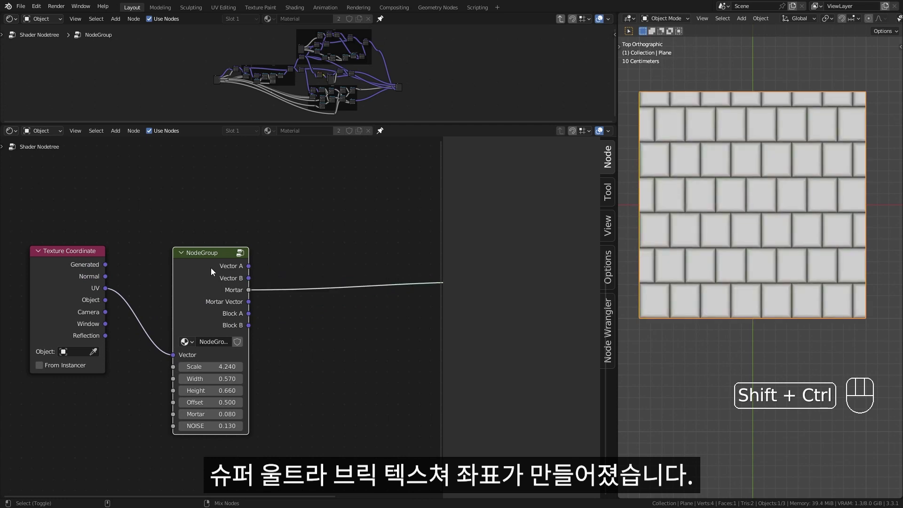
ctrl+shift+click(210, 267)
ctrl+shift+click(210, 267)
ctrl+shift+click(211, 267)
ctrl+shift+click(210, 268)
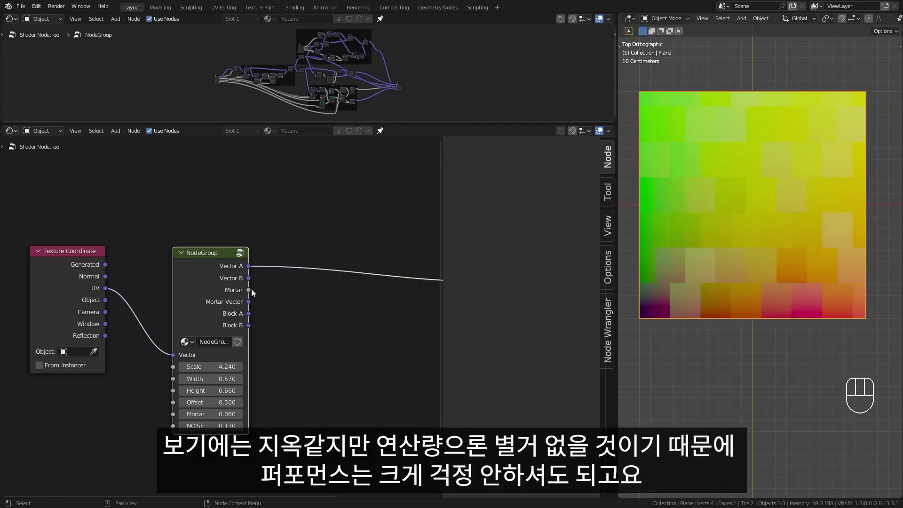
Rename the node group to "super ultra brick coordinate"
scroll(272, 346, up, 1)
middle_drag(272, 346, 268, 311)
scroll(259, 305, up, 2)
click(252, 306)
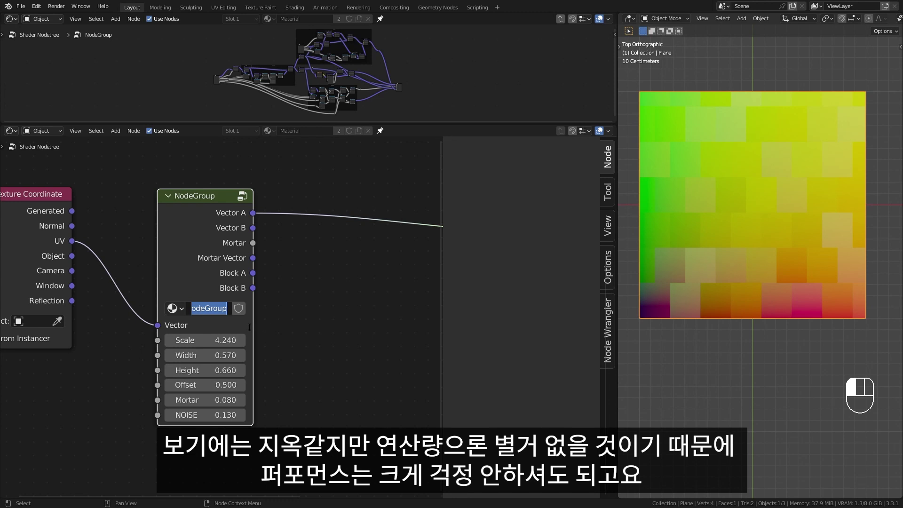
drag(253, 331, 317, 329)
click(259, 308)
text(super ultra brick coordinate)
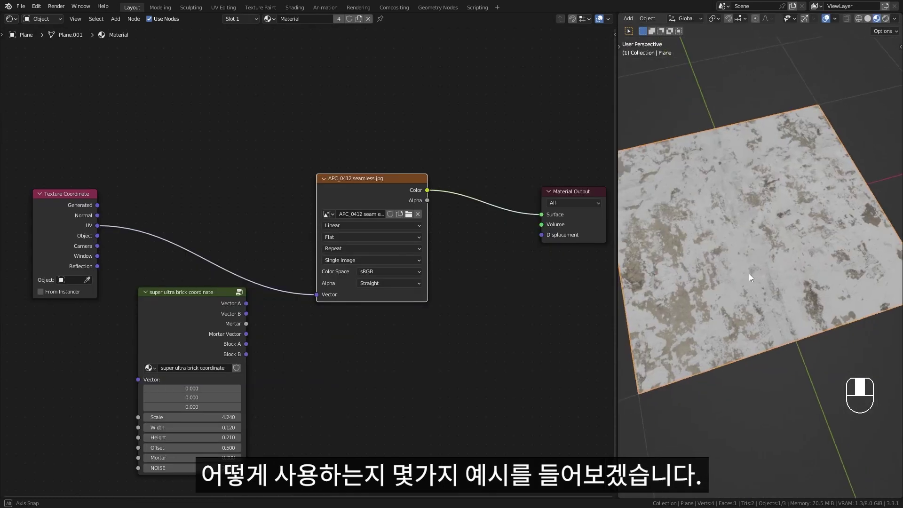
Insert the brick coordinate group between the UV coordinates and the APC_0412 seamless.jpg texture, and set NOISE to 3.330
mouse_move(749, 273)
middle_down()
mouse_move(744, 294)
mouse_move(763, 279)
mouse_move(758, 268)
middle_up()
drag(201, 292, 206, 211)
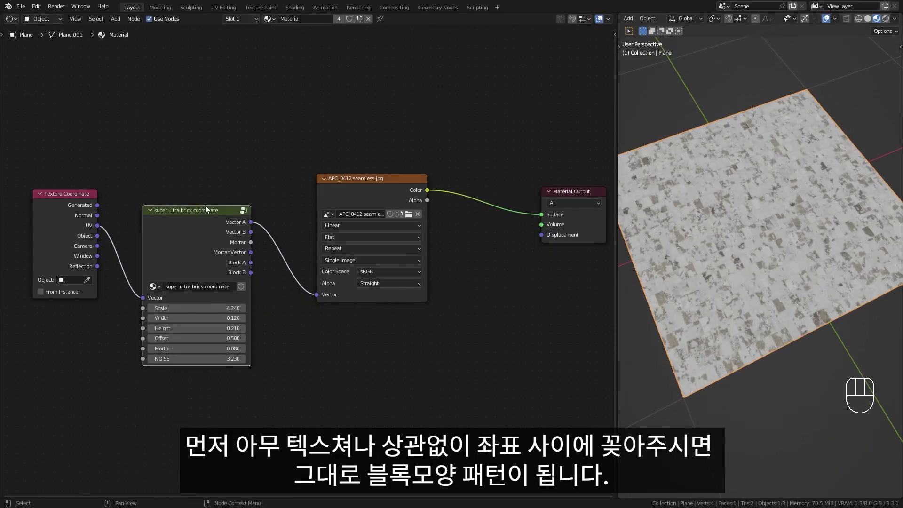
drag(244, 359, 252, 359)
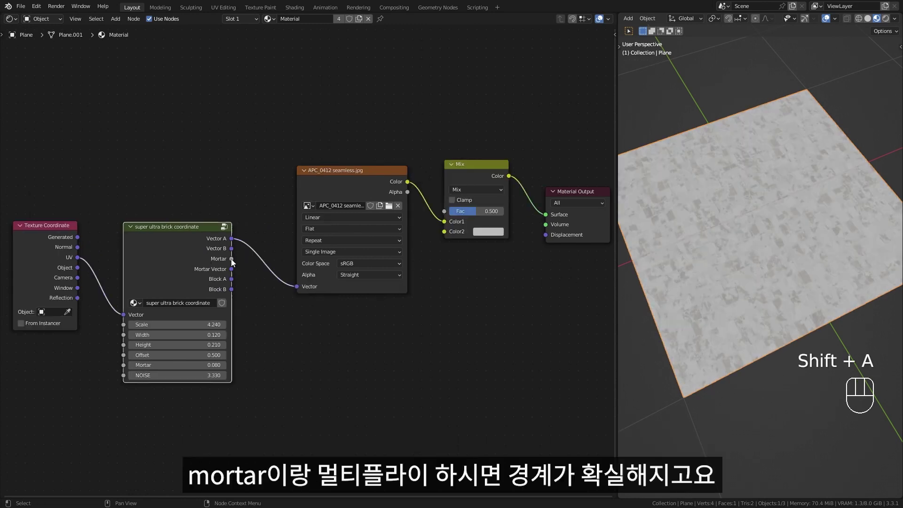
Connect the Mortar output to the Mix node's Color2 and set the blend mode to Multiply
drag(447, 233, 445, 231)
click(473, 189)
click(475, 225)
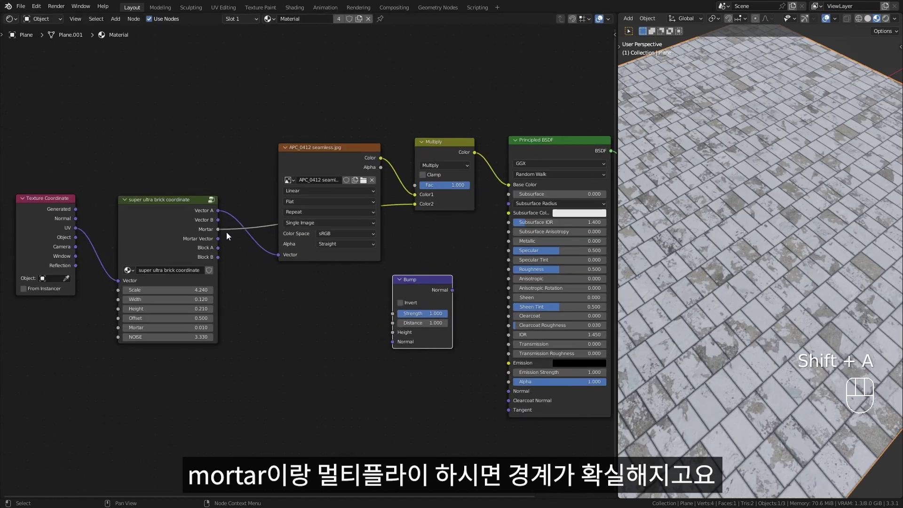
Connect Mortar to the Bump node's Height and the Bump normal to the Principled BSDF's Normal input
drag(217, 229, 395, 332)
drag(452, 289, 508, 391)
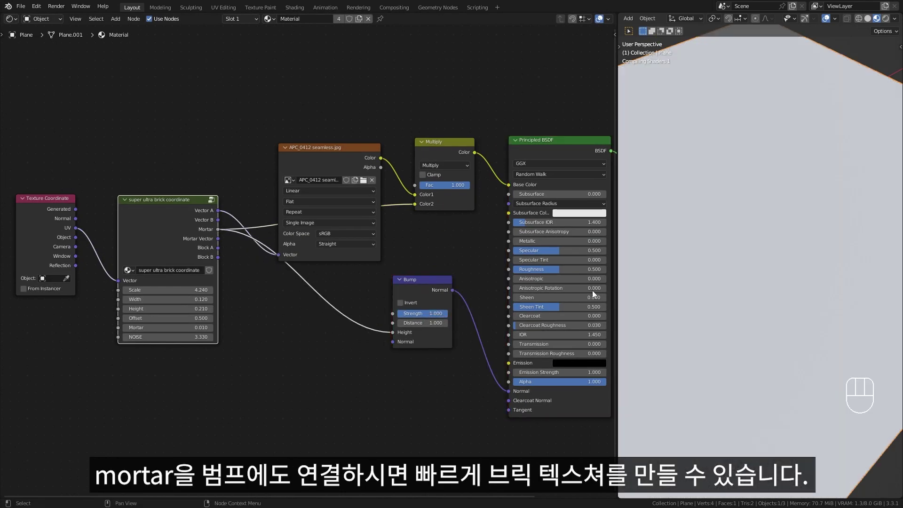
middle_drag(732, 303, 739, 296)
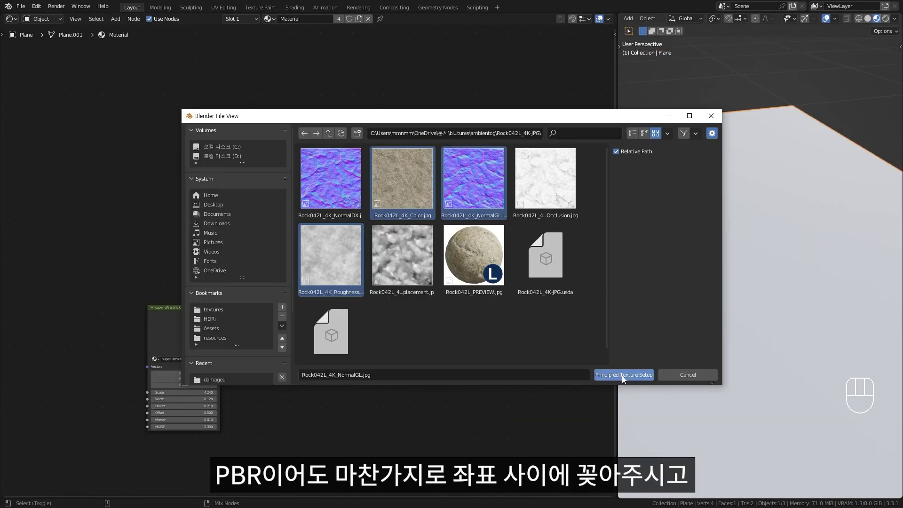
Build a Principled texture setup from the Rock042L 4K Color, NormalGL and Roughness maps, and insert the brick coordinate group after the Mapping node
click(622, 375)
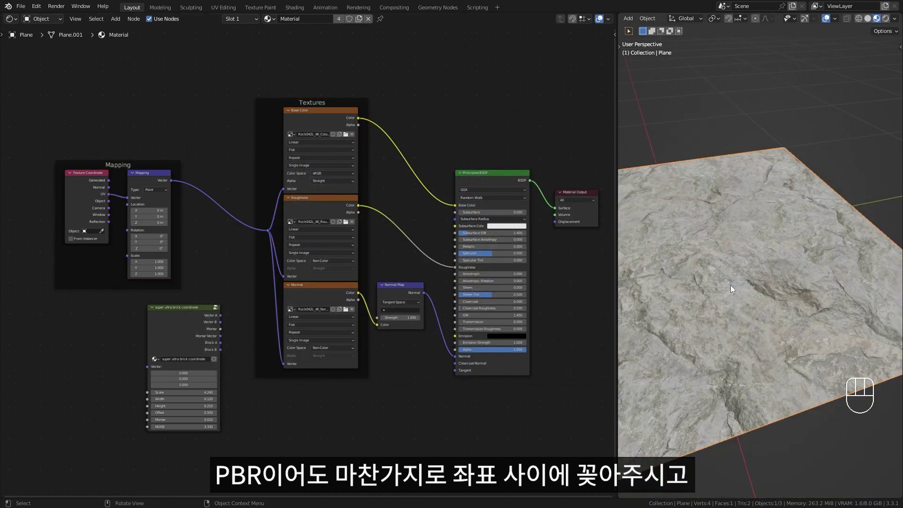
middle_drag(730, 285, 733, 299)
key(g)
key(g)
click(212, 254)
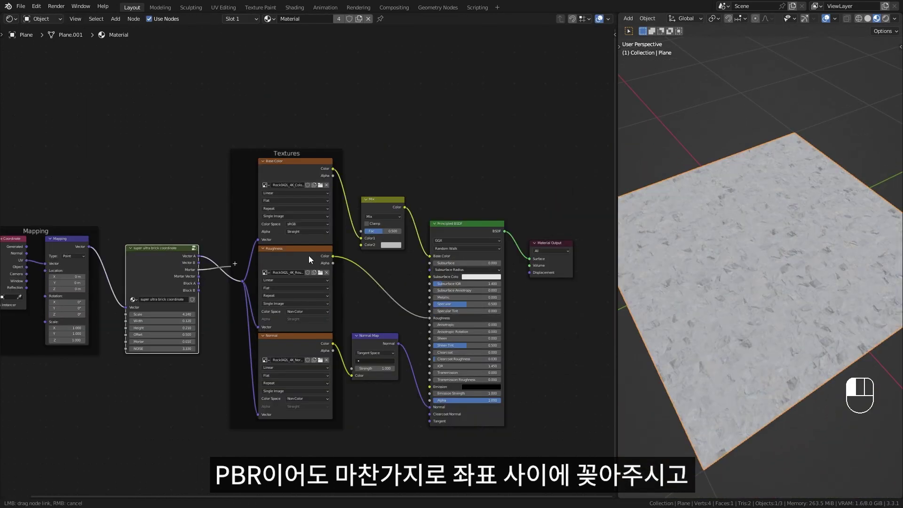
Multiply the rock base color by the Mortar output, and feed Mortar into the Bump node's Height
click(387, 223)
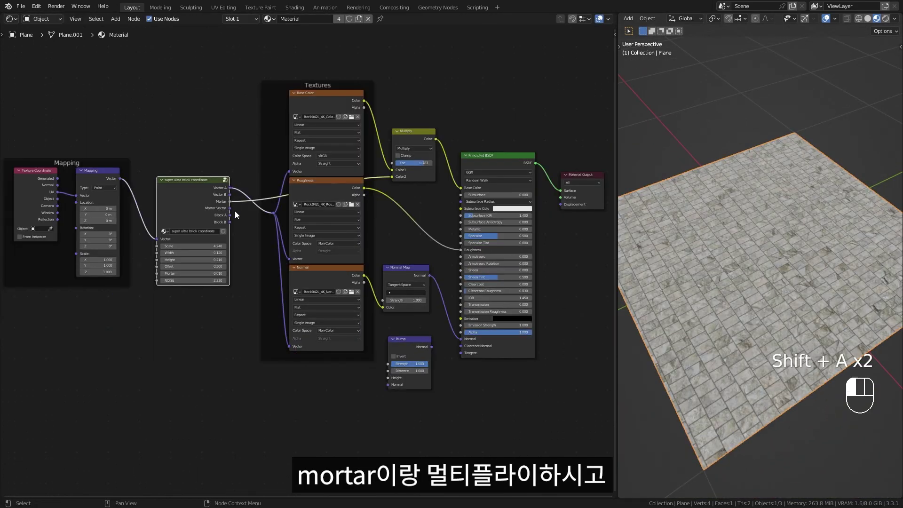
drag(230, 201, 380, 374)
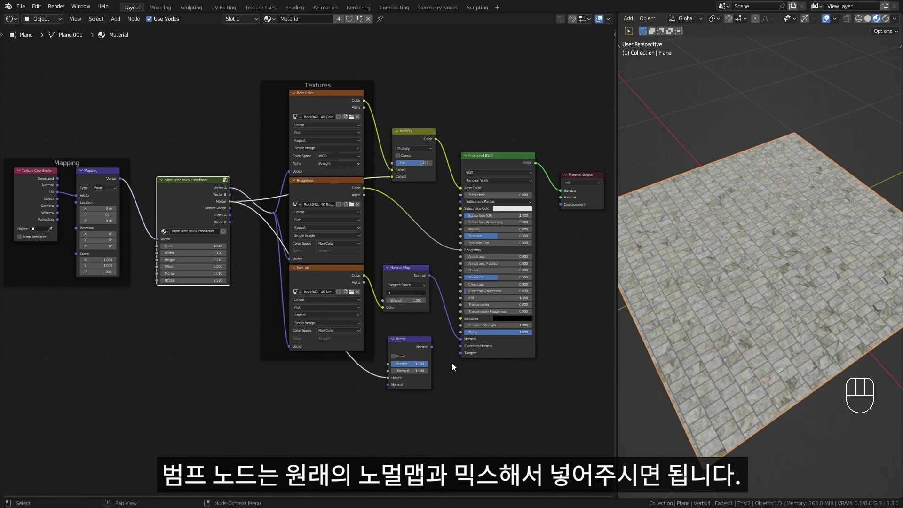
Mix the Normal Map and Bump outputs into the Principled BSDF's Normal, and move the shader and Material Output nodes farther along
scroll(388, 315, up, 3)
shift+middle_drag(388, 315, 302, 298)
ctrl+shift+right_drag(336, 341, 329, 260)
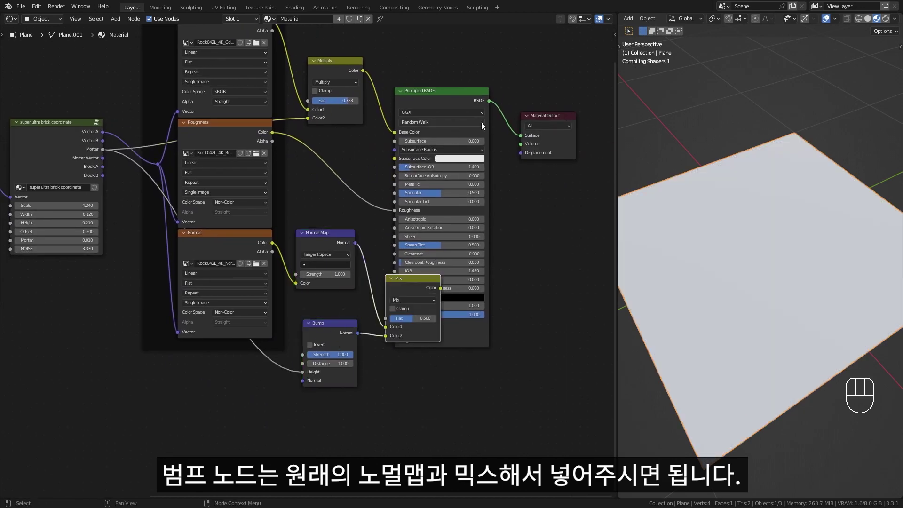
drag(581, 101, 473, 149)
key(g)
click(533, 153)
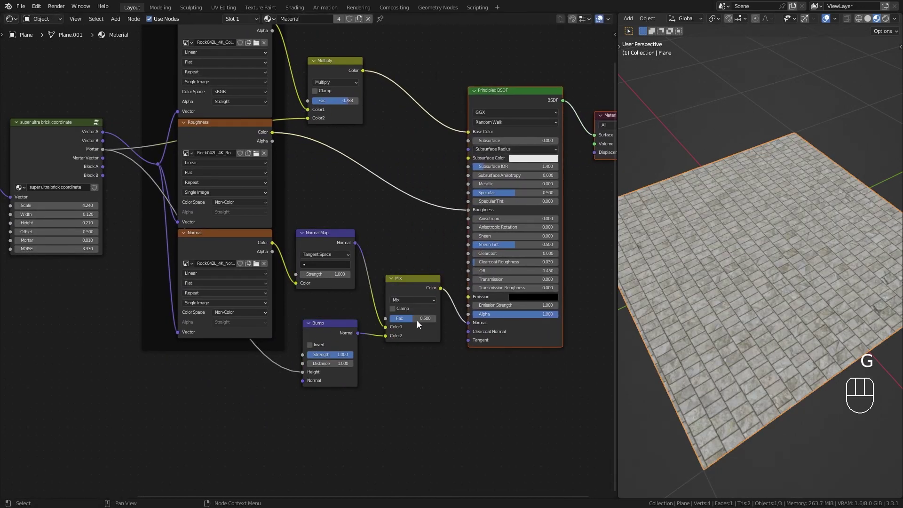
Inspect the brick surface up close and lower the Bump node's Strength
scroll(746, 356, up, 5)
middle_drag(748, 359, 814, 330)
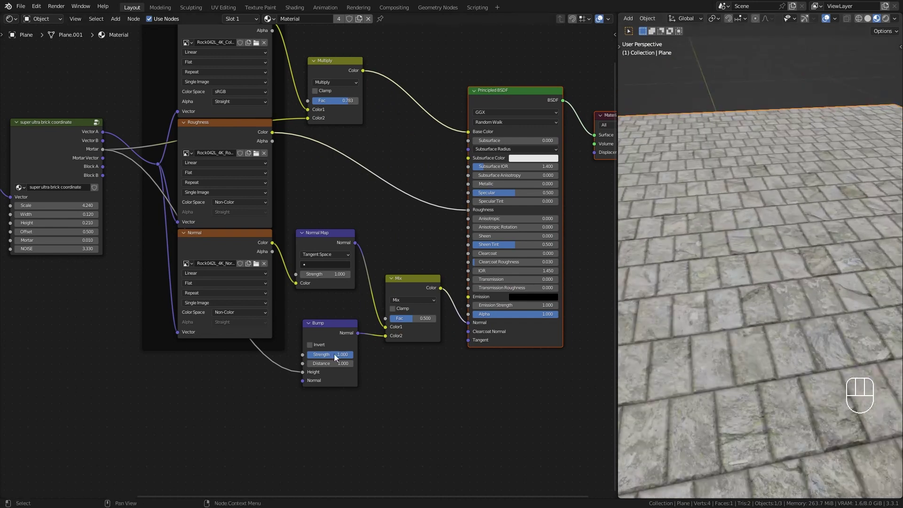
mouse_move(334, 353)
mouse_down()
mouse_move(295, 353)
mouse_move(342, 355)
mouse_move(329, 354)
mouse_up()
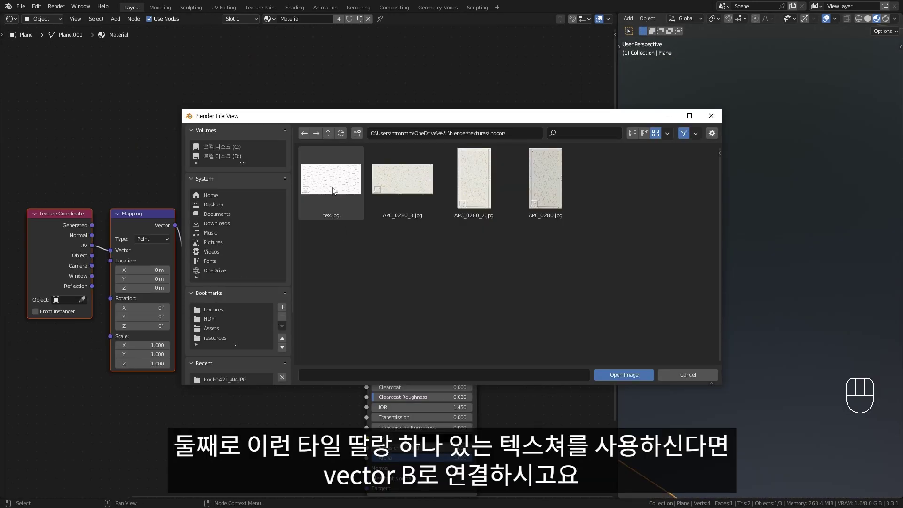
Load tex.jpg into the image texture node and drive its Vector input with the brick coordinate group's Vector B output
double_click(382, 198)
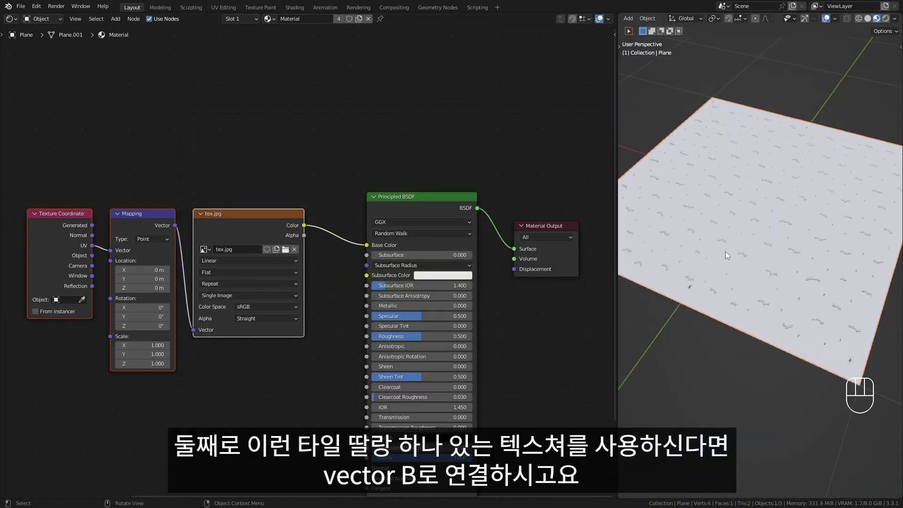
middle_drag(768, 304, 728, 282)
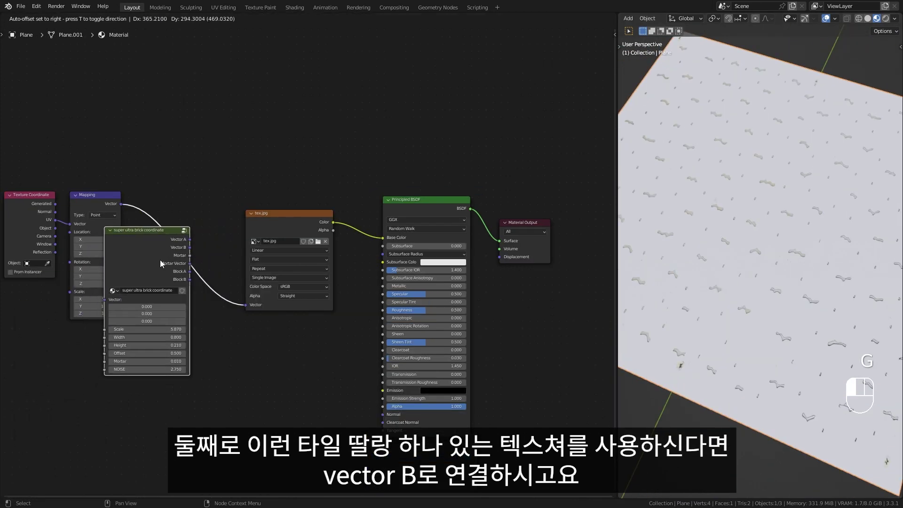
click(160, 263)
scroll(235, 273, up, 2)
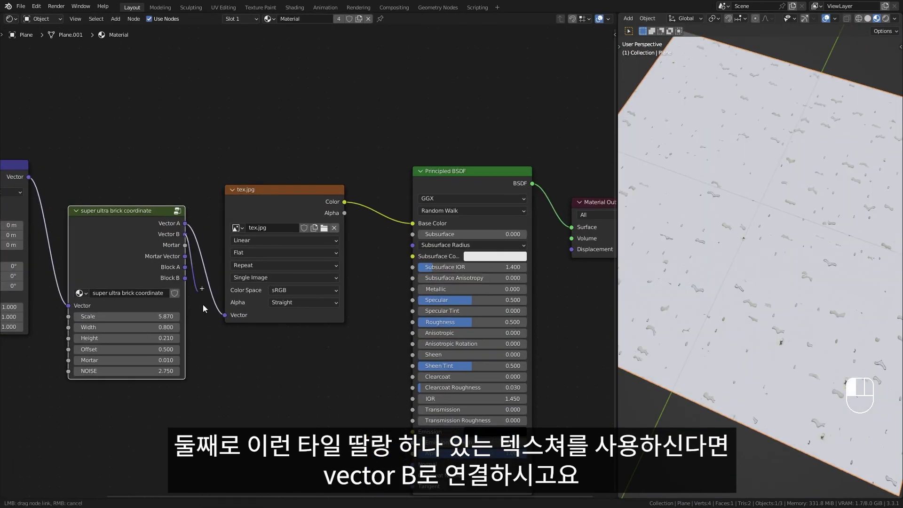
drag(226, 317, 226, 316)
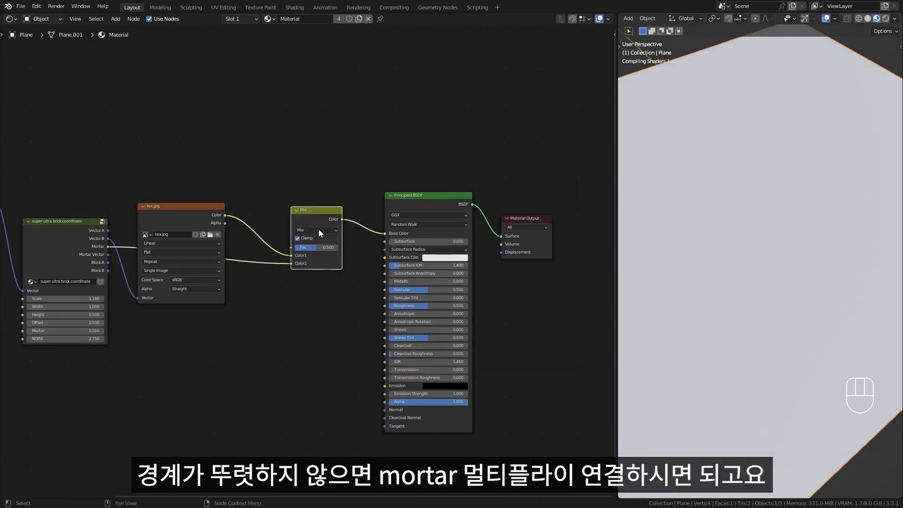
Set the Mix node combining the tex.jpg color with Mortar to Multiply
click(317, 231)
click(314, 259)
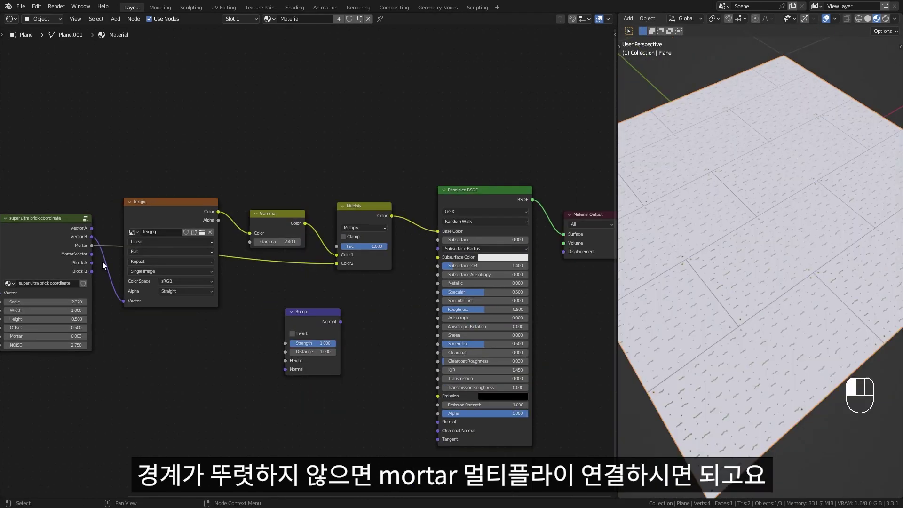
Route Mortar through the Bump node into the Principled BSDF's Normal, with Strength 0.408 and Distance 0.100
drag(92, 246, 291, 365)
alt+right_drag(407, 356, 443, 363)
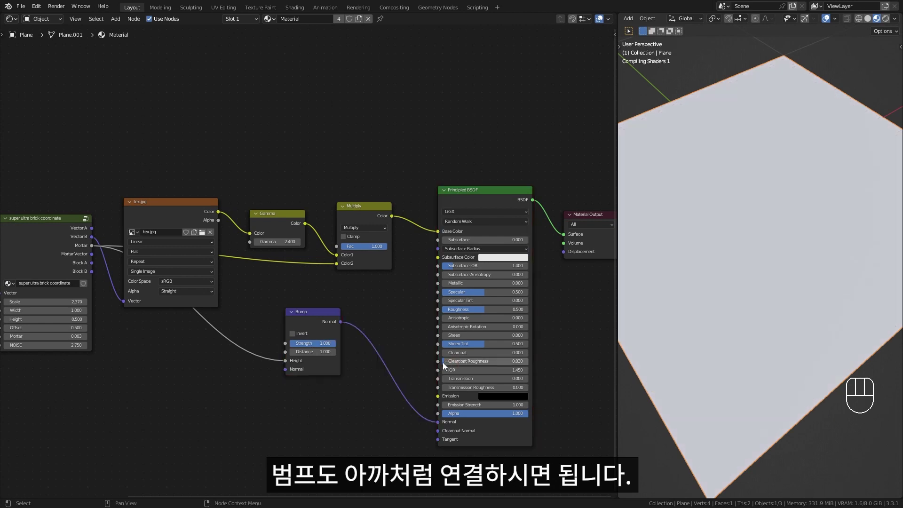
click(328, 343)
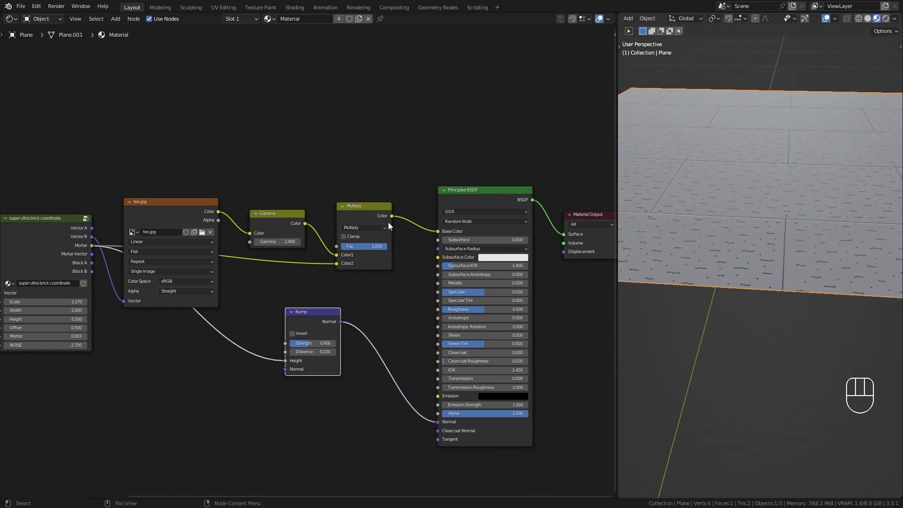
Replace Mortar with the Multiply node's Color as the Bump Height source, and inspect the tile relief on the plane
drag(392, 216, 277, 297)
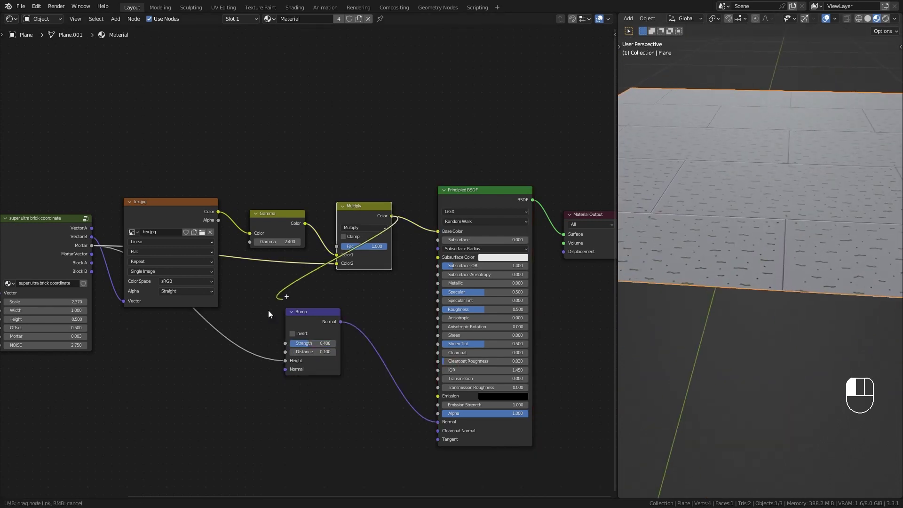
drag(285, 361, 285, 360)
middle_drag(771, 231, 711, 235)
shift+middle_drag(711, 240, 744, 285)
scroll(727, 287, up, 4)
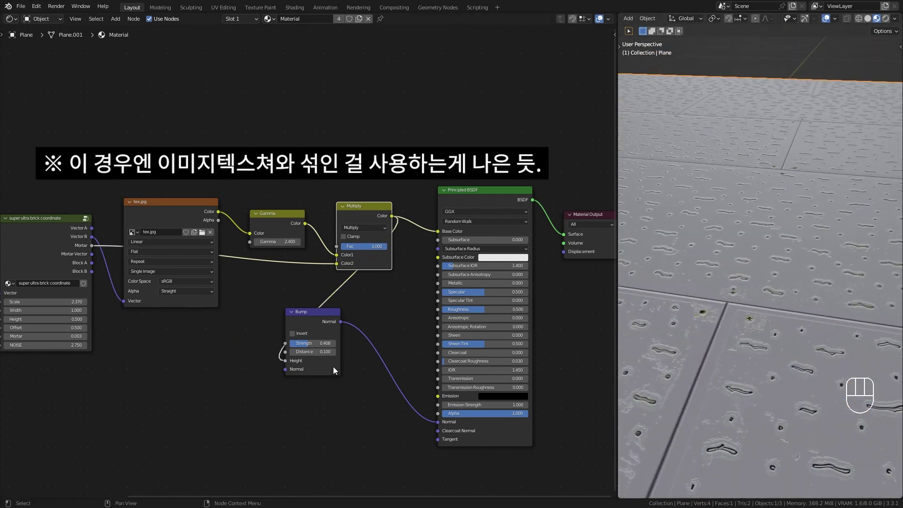
Set the Bump node's Strength to 0.192 and inspect the softened tile relief across the plane
drag(317, 344, 298, 344)
scroll(716, 303, down, 5)
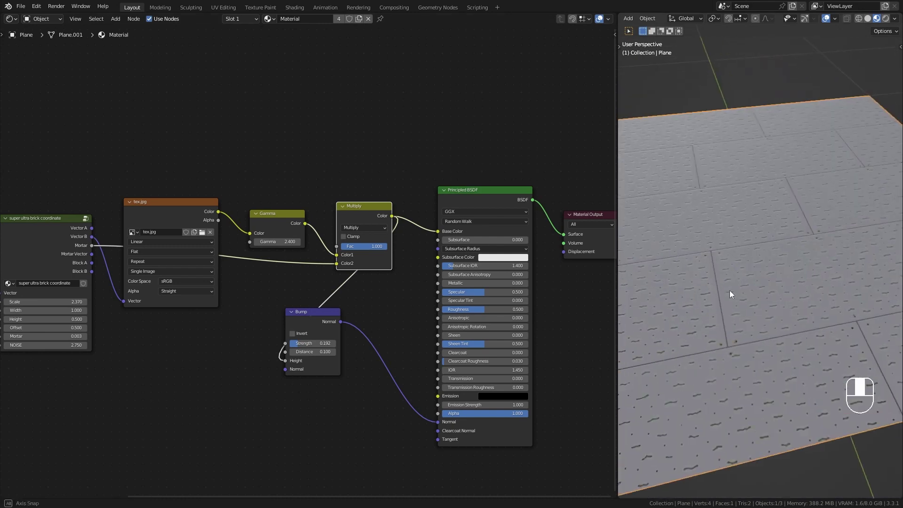
middle_drag(715, 303, 717, 272)
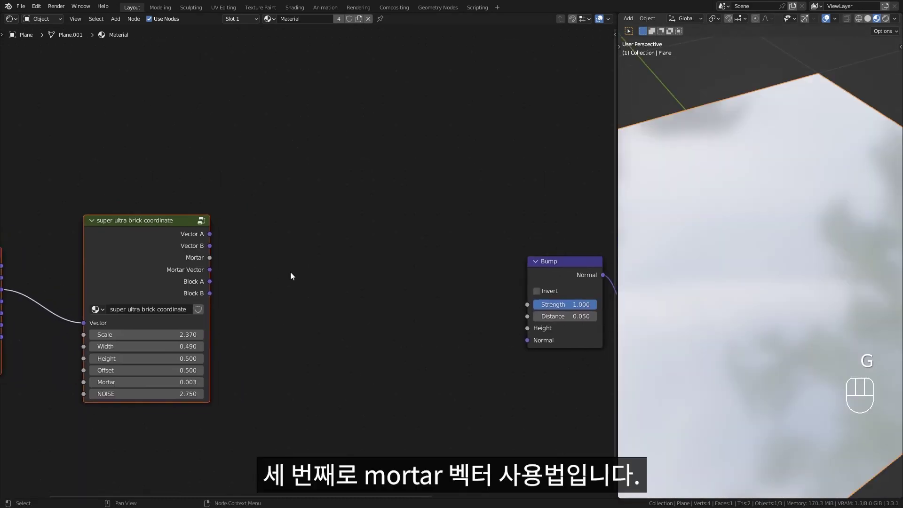
Add a Separate XYZ node beside the brick coordinate group and feed it the group's Mortar Vector output
key(shift+a)
text(sx)
key(Return)
click(279, 259)
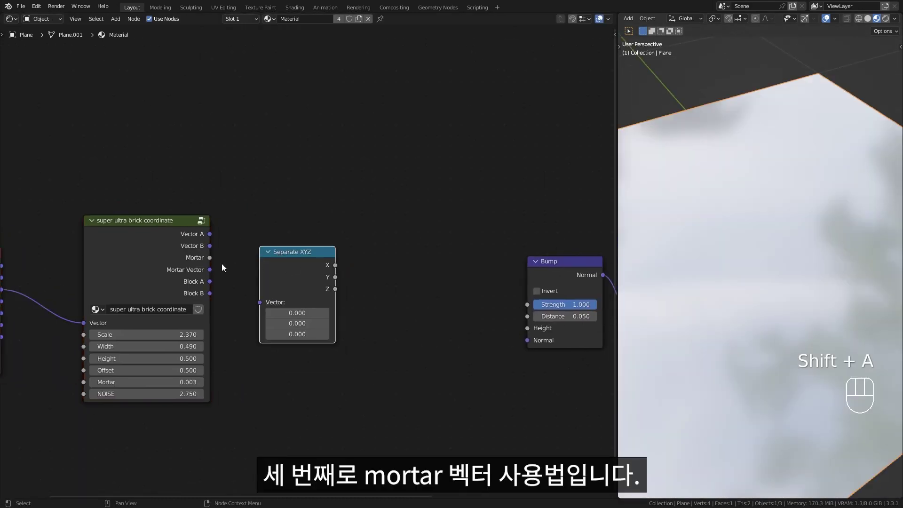
drag(210, 270, 259, 303)
drag(285, 264, 261, 269)
Add a Math node set to Multiply and connect the Separate XYZ node's X output to its first value
key(shift+a)
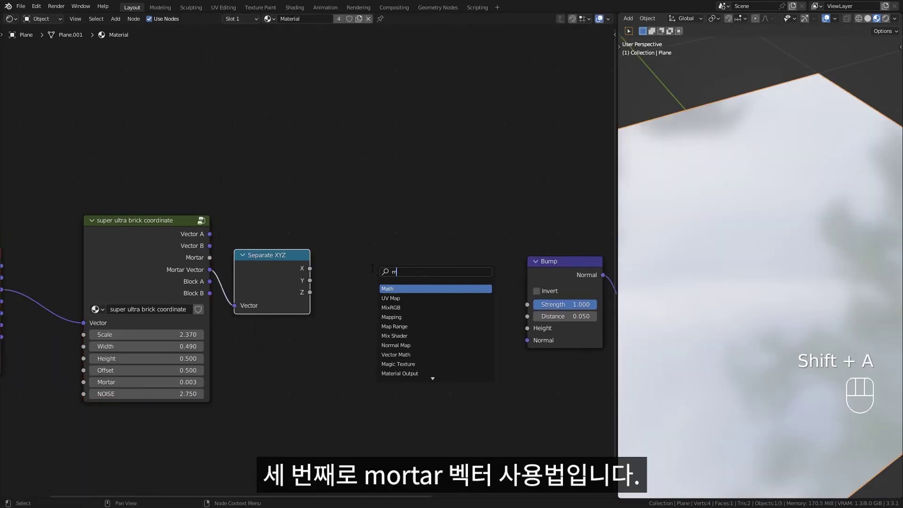
text(m)
key(Return)
click(372, 269)
drag(359, 279, 312, 264)
click(391, 253)
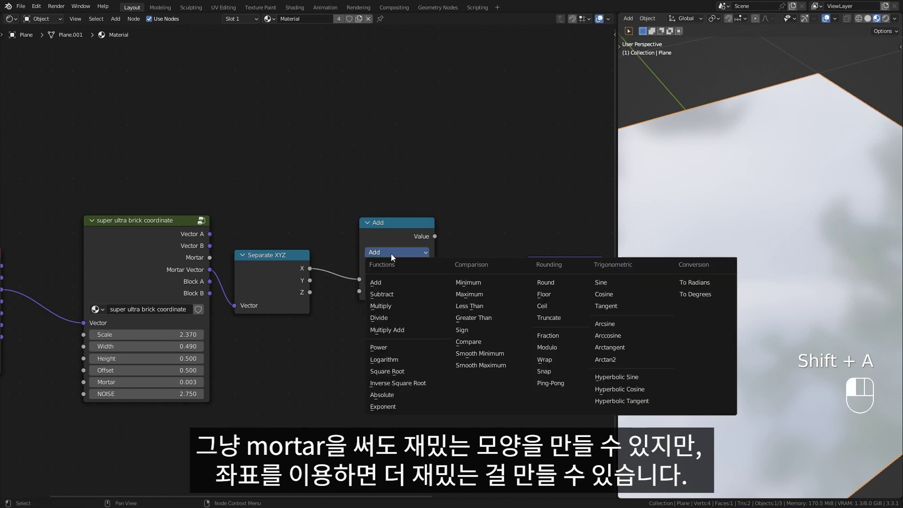
click(394, 305)
drag(398, 233, 377, 207)
Duplicate the Multiply node for the Y output, enable Clamp on both, and set the X and Y factors to 7.900 and 9.300
key(shift+d)
click(379, 306)
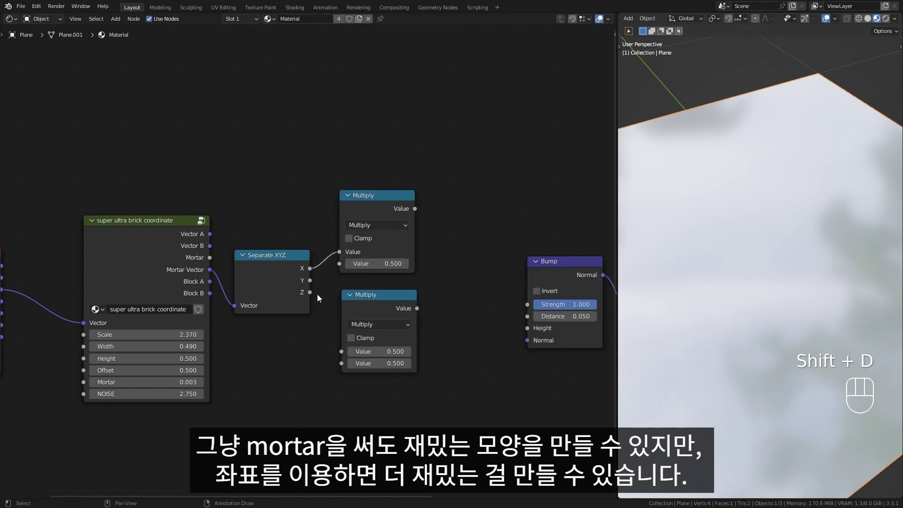
drag(346, 352, 344, 351)
ctrl+scroll(341, 294, down, 5)
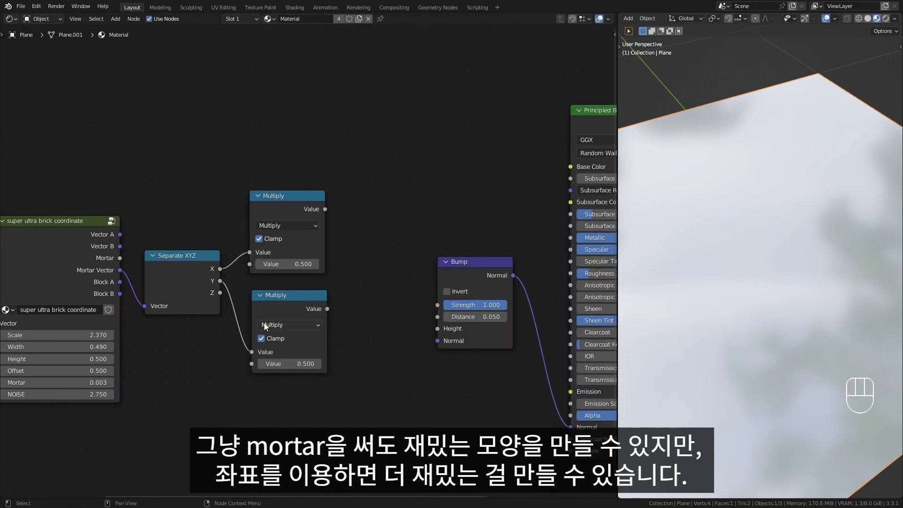
Add a Math node set to Add that sums both Multiply outputs, and connect its result to the Bump node's Height
key(shift+a)
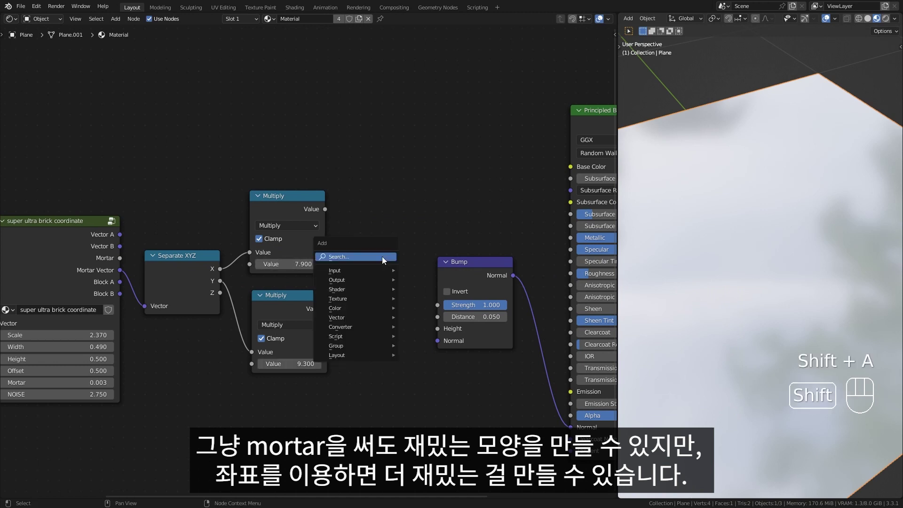
click(382, 256)
text(ma)
key(Return)
drag(325, 209, 347, 300)
drag(433, 325, 437, 328)
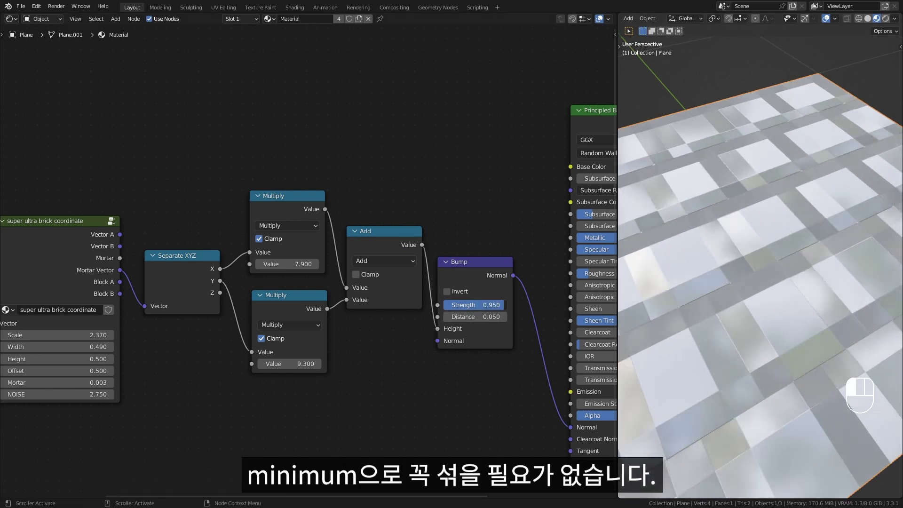
Set the multiplier for the X branch to 18.900 and for the Y branch to 14.000
click(386, 261)
drag(287, 363, 320, 363)
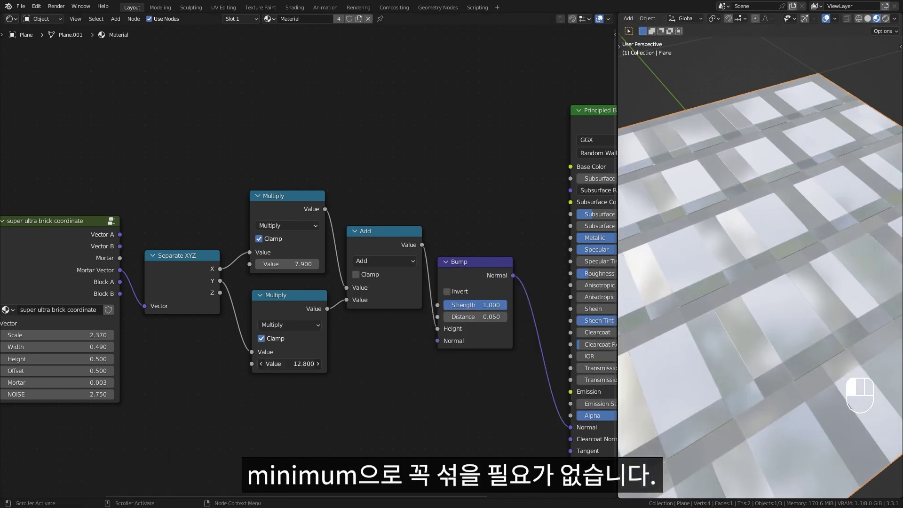
drag(284, 264, 336, 264)
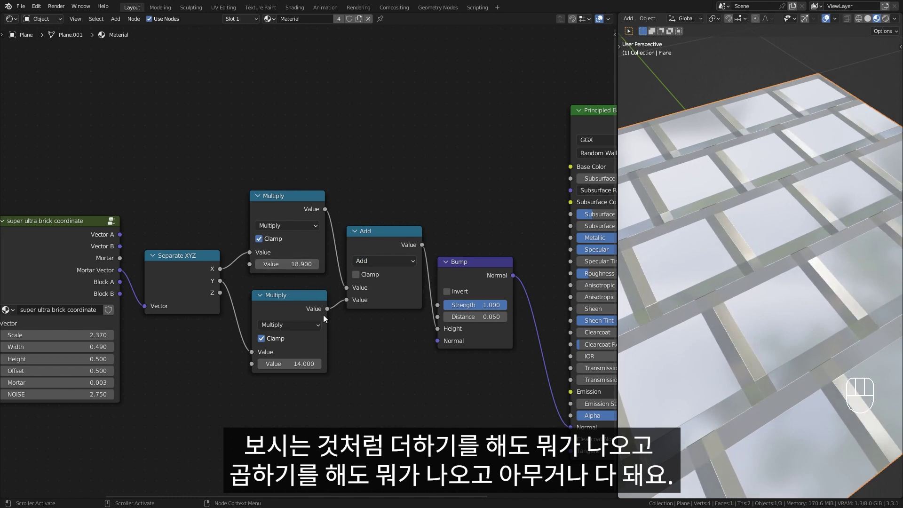
Switch the combining Math node to Multiply and then Maximum, and inspect the resulting relief on the plane
click(385, 262)
click(380, 314)
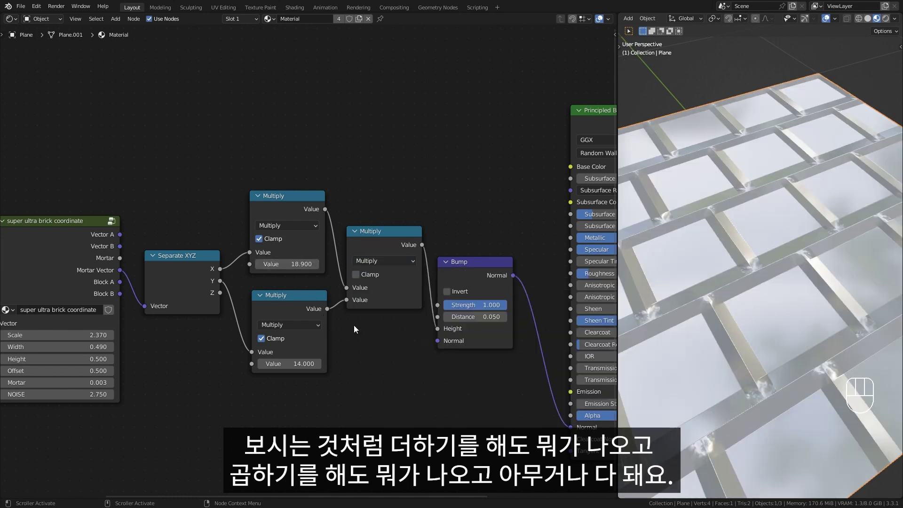
click(400, 260)
click(467, 313)
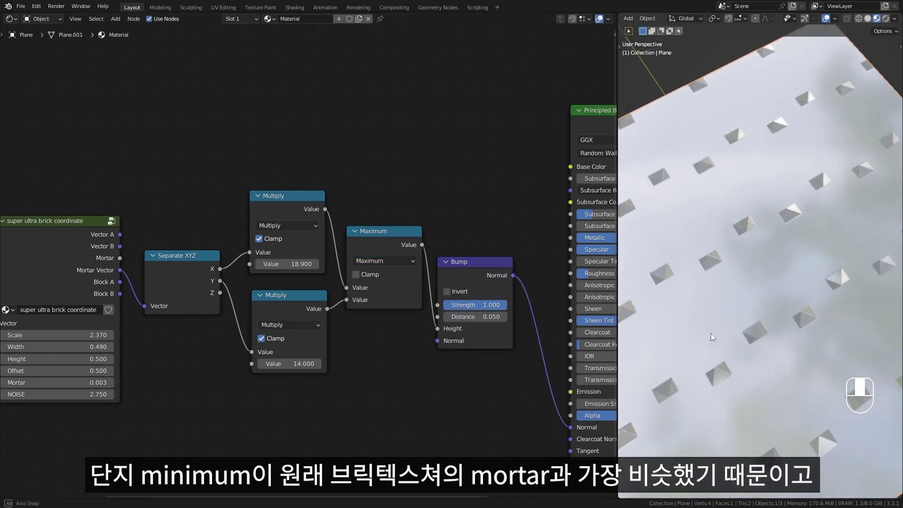
middle_drag(710, 333, 712, 306)
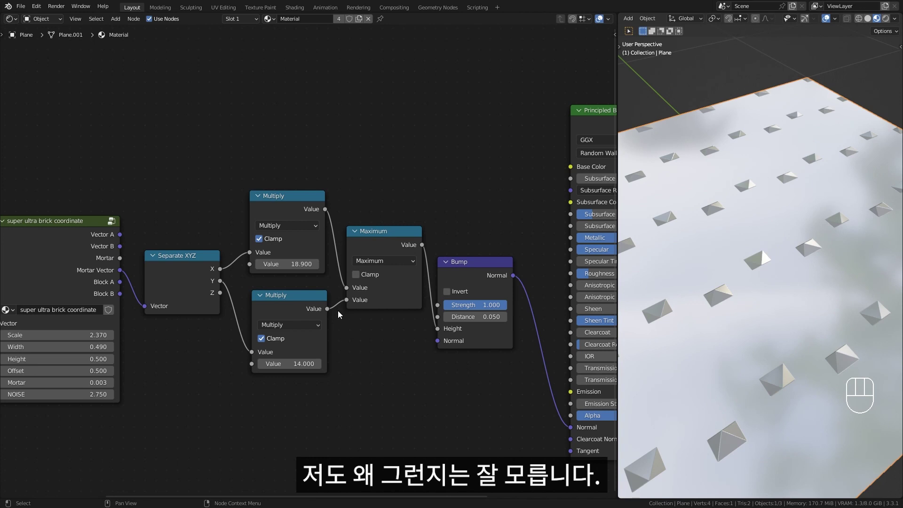
Set the Math node combining X and Y directly to Smooth Minimum and connect its Value to the Bump Height
click(241, 254)
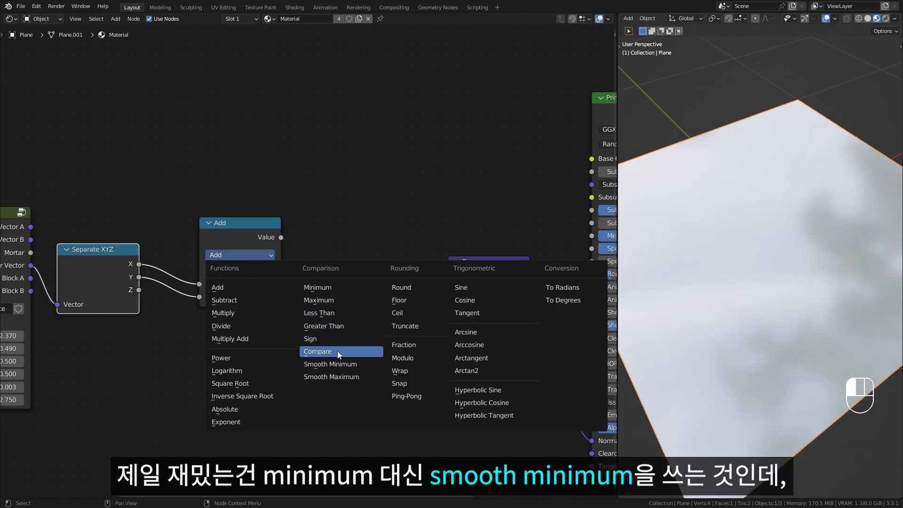
click(332, 364)
drag(275, 237, 254, 250)
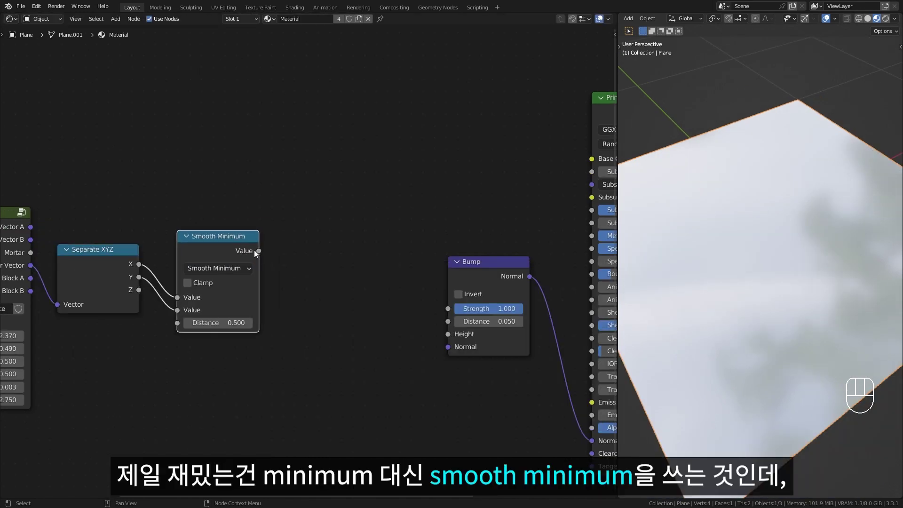
drag(458, 338, 458, 339)
Insert a Power node with Exponent 0.100 between Smooth Minimum and Bump, and set the Smooth Minimum Distance to 0.150
key(shift+d)
click(345, 251)
click(336, 272)
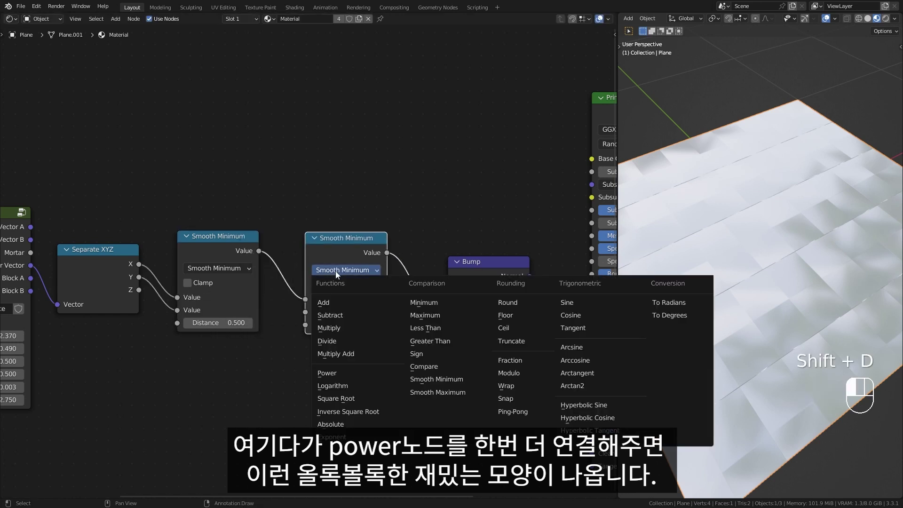
click(341, 372)
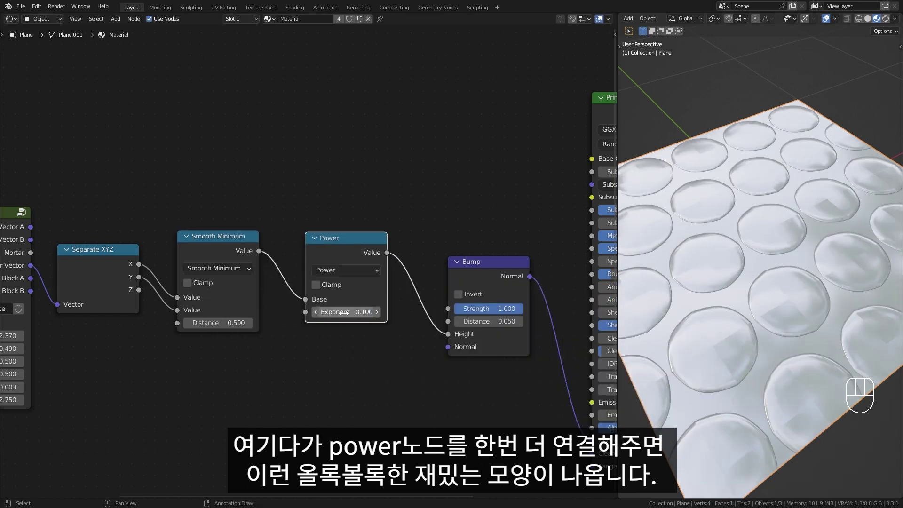
shift+drag(232, 322, 214, 323)
mouse_move(719, 306)
middle_down()
mouse_move(737, 304)
mouse_move(758, 270)
mouse_move(705, 291)
mouse_move(695, 313)
mouse_move(669, 305)
mouse_move(715, 294)
middle_up()
Add an Image Texture node and create a new blank image for it with a size of 50 px
key(shift+a)
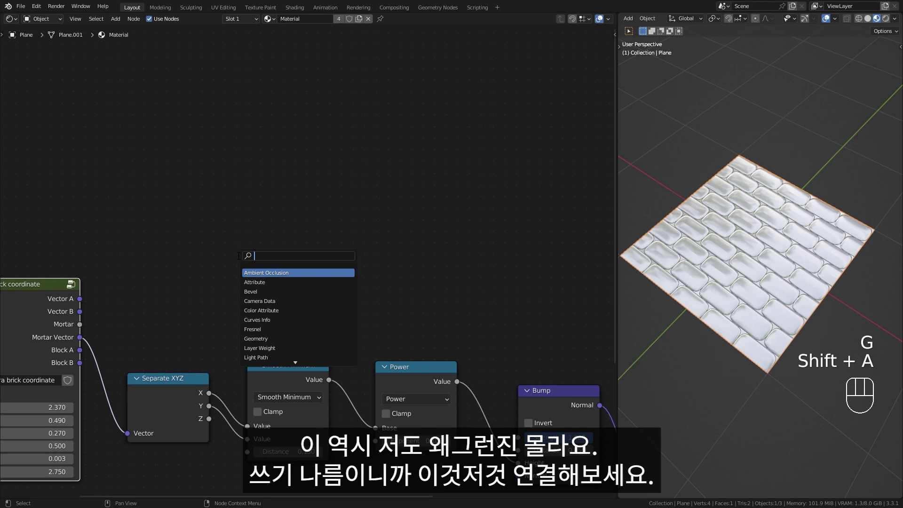
text(image)
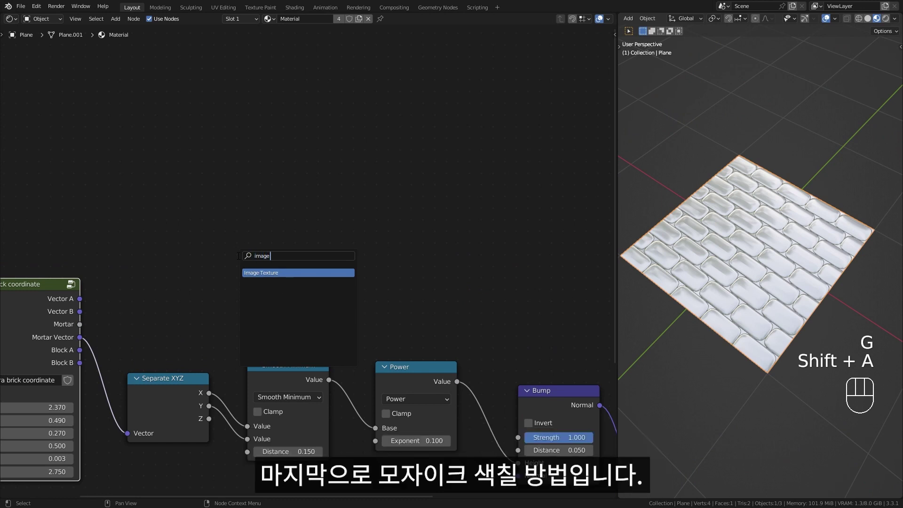
key(Return)
click(278, 234)
click(281, 235)
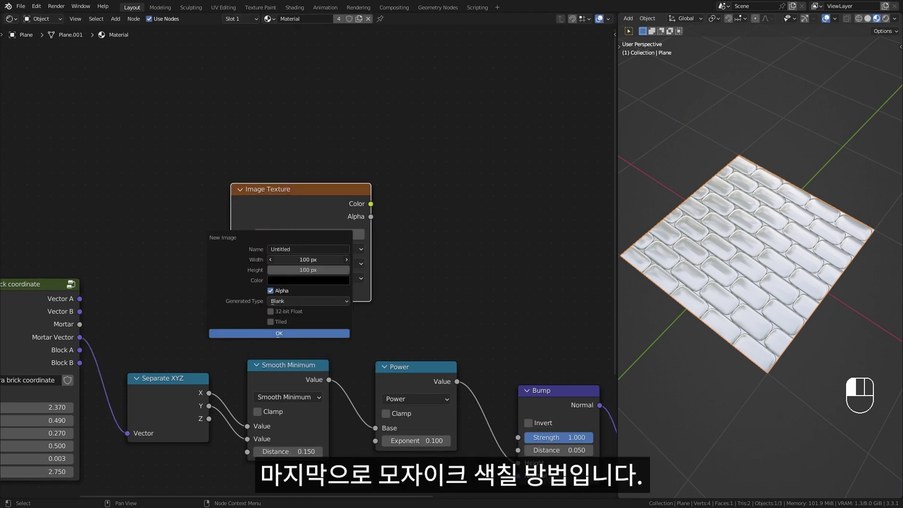
text(50)
key(Return)
click(279, 333)
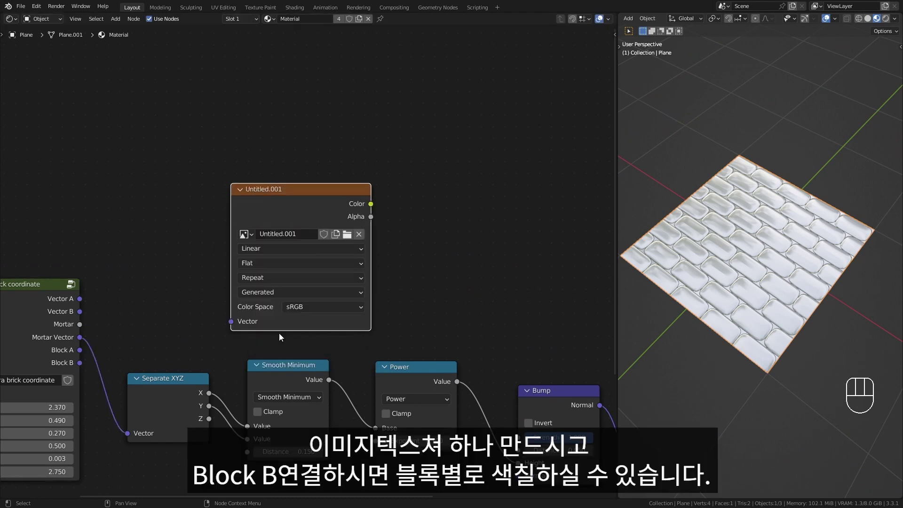
Drive the blank image's Vector input with the group's Block B output and preview the image on the plane
drag(79, 362, 231, 322)
scroll(416, 296, down, 1)
middle_drag(415, 297, 382, 310)
ctrl+shift+click(262, 229)
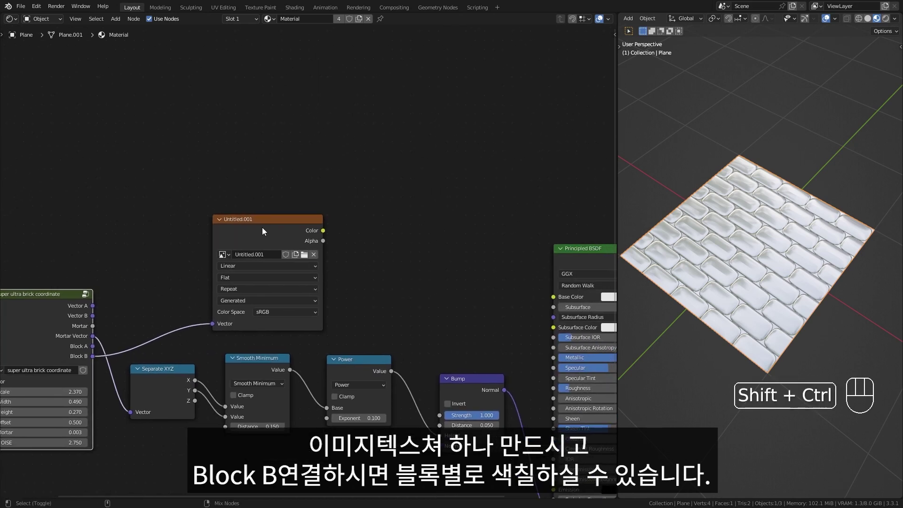
middle_drag(628, 269, 744, 282)
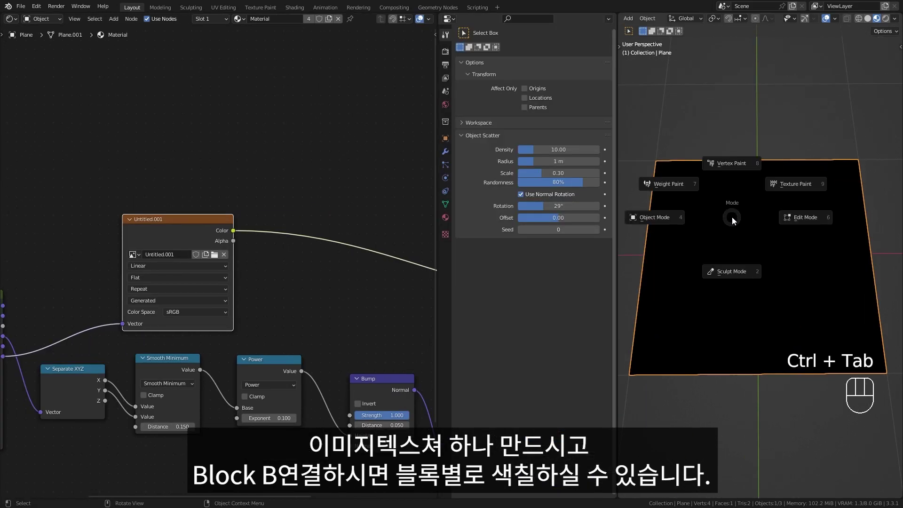
Put the plane in Texture Paint mode and use Single Image mode with Untitled.001 as the paint canvas
click(801, 186)
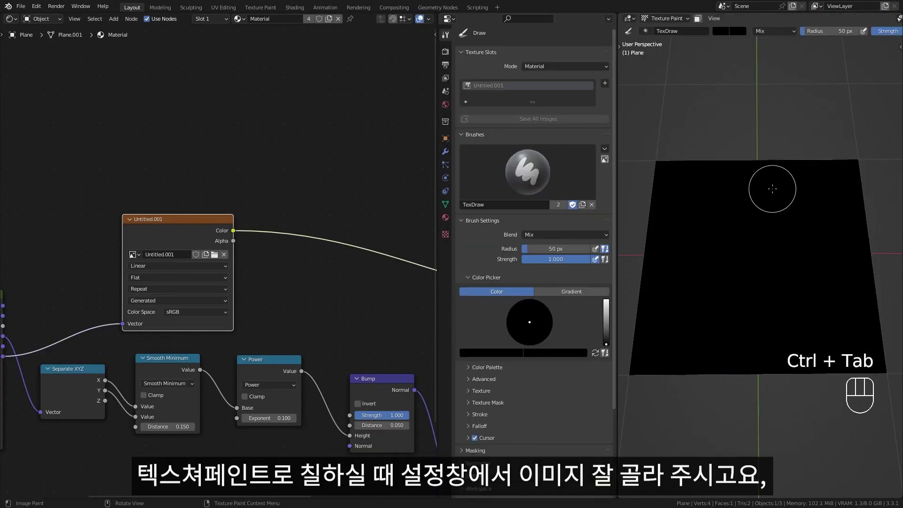
click(535, 66)
click(544, 88)
click(466, 83)
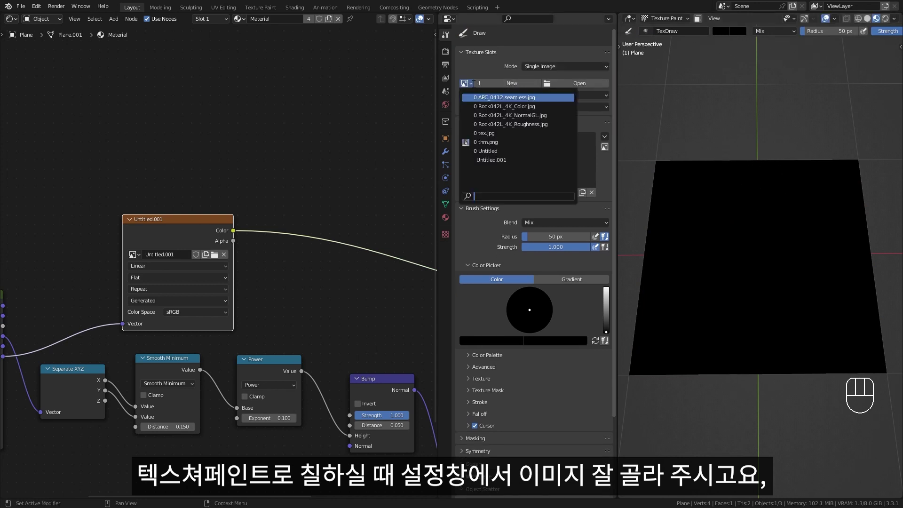
click(491, 160)
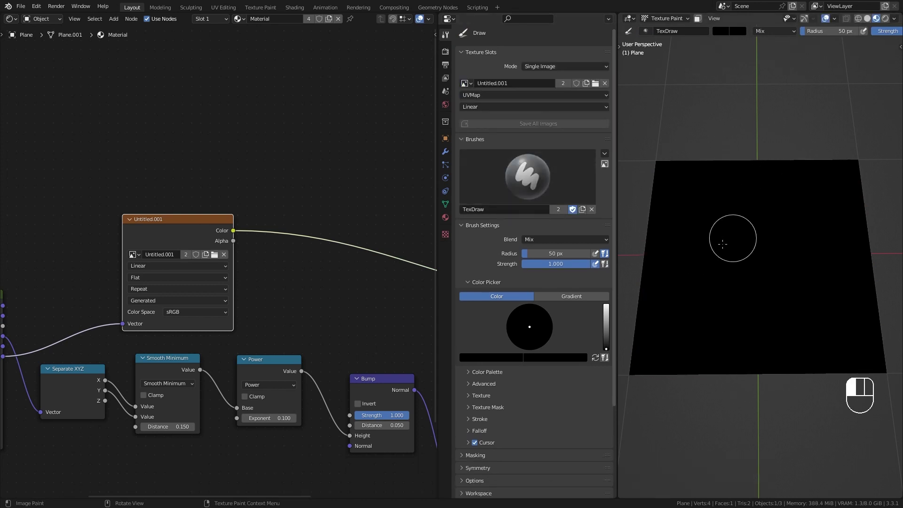
Set the brush color to white and paint several individual blocks on the plane
drag(722, 244, 741, 251)
right_click(710, 244)
drag(707, 203, 703, 165)
drag(739, 228, 706, 273)
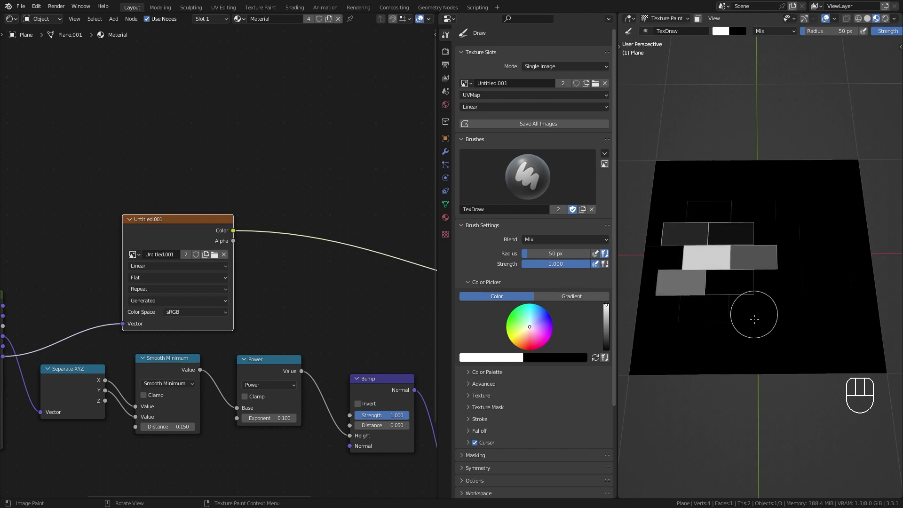
mouse_move(754, 319)
mouse_down()
mouse_move(766, 282)
mouse_move(766, 191)
mouse_move(782, 312)
mouse_up()
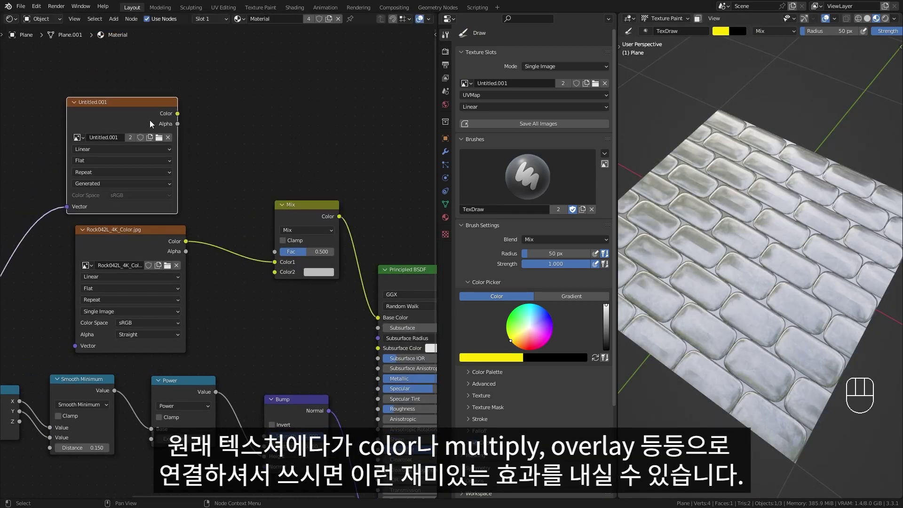
Connect the painted image's Color to the Mix node's Color2 and blend it over the rock color with Multiply
drag(275, 272, 275, 273)
click(306, 230)
click(305, 277)
click(305, 231)
click(302, 267)
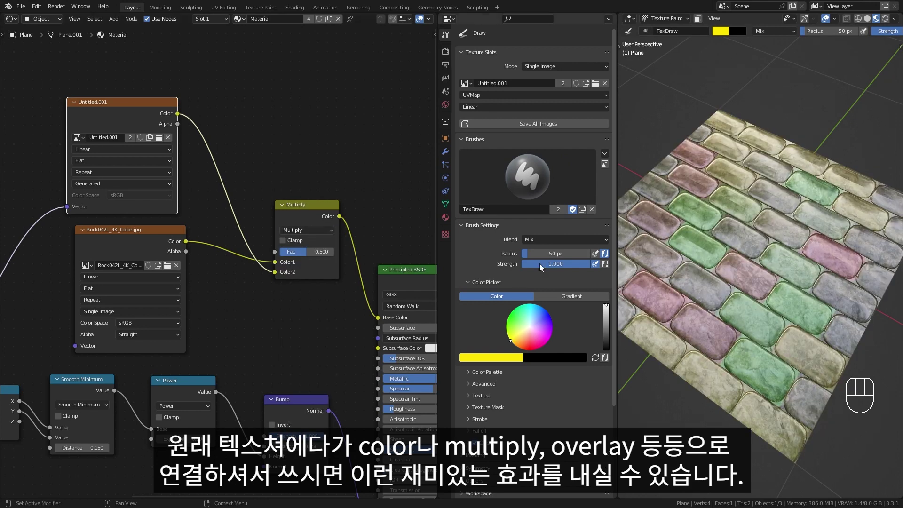
Change the color blend to Overlay with Fac 0.775, and paint some of the upper blocks blue
middle_drag(734, 264, 747, 274)
drag(302, 252, 329, 252)
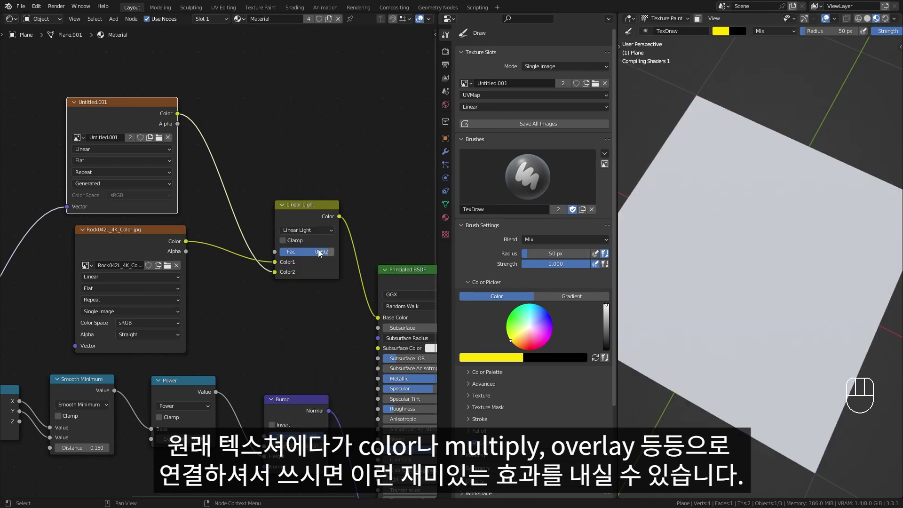
click(306, 230)
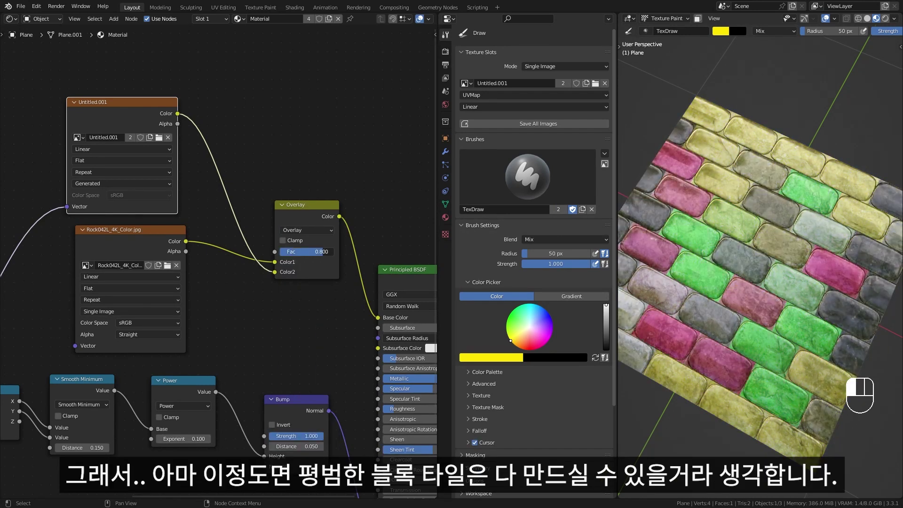
right_click(820, 254)
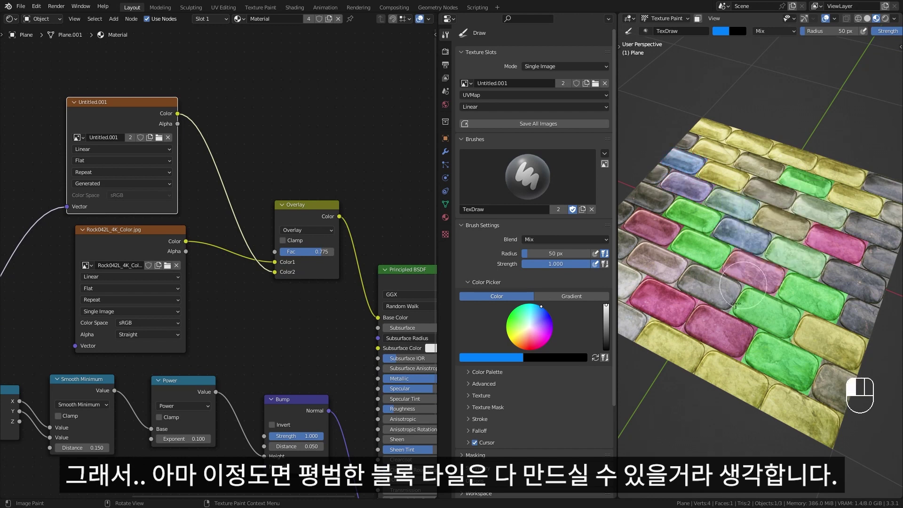
Mix the stair wall image color with Mortar for the Base Color, and route Mortar through a Bump node into Normal
key(ctrl+t)
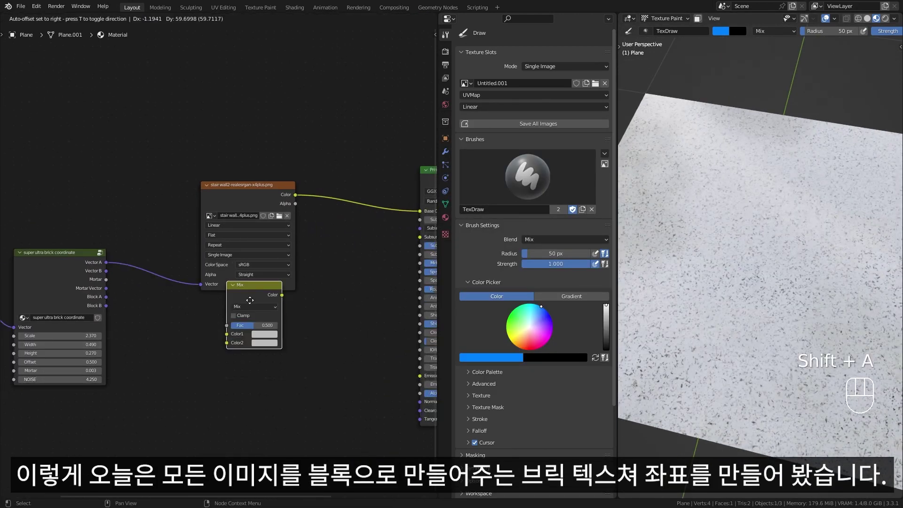
scroll(217, 235, up, 2)
key(shift+a)
text(b)
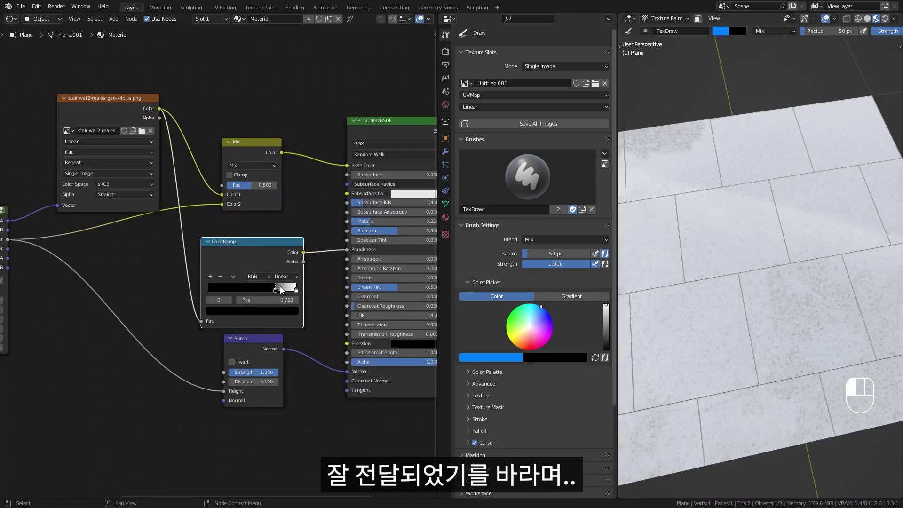
Shift the Roughness ColorRamp's black stop toward the dark end and set the white stop's position to 0.473
drag(280, 290, 242, 287)
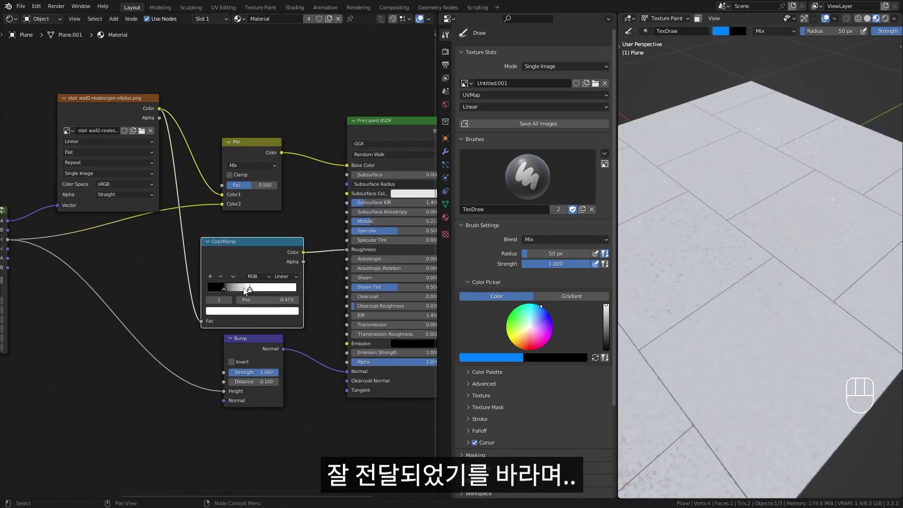